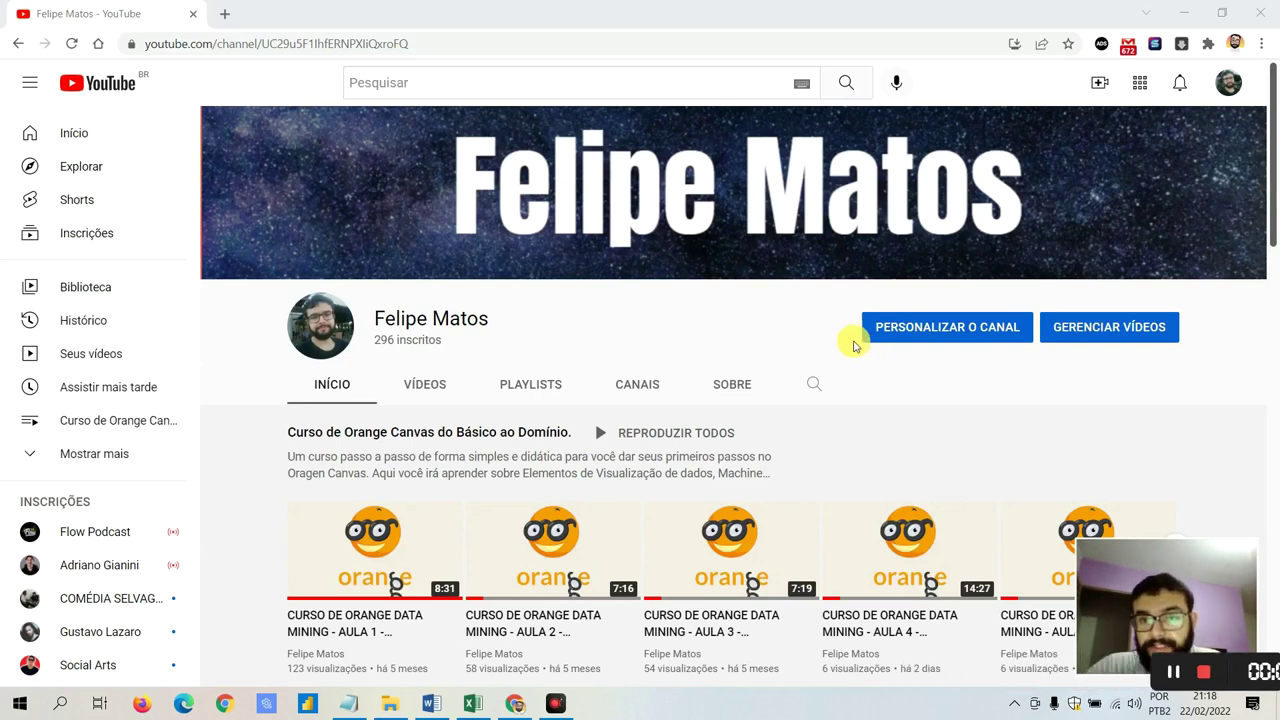
Page the Orange Canvas course shelf forward to its later lessons, then back to the first ones
scroll(866, 345, "down", 1)
scroll(836, 326, "down", 2)
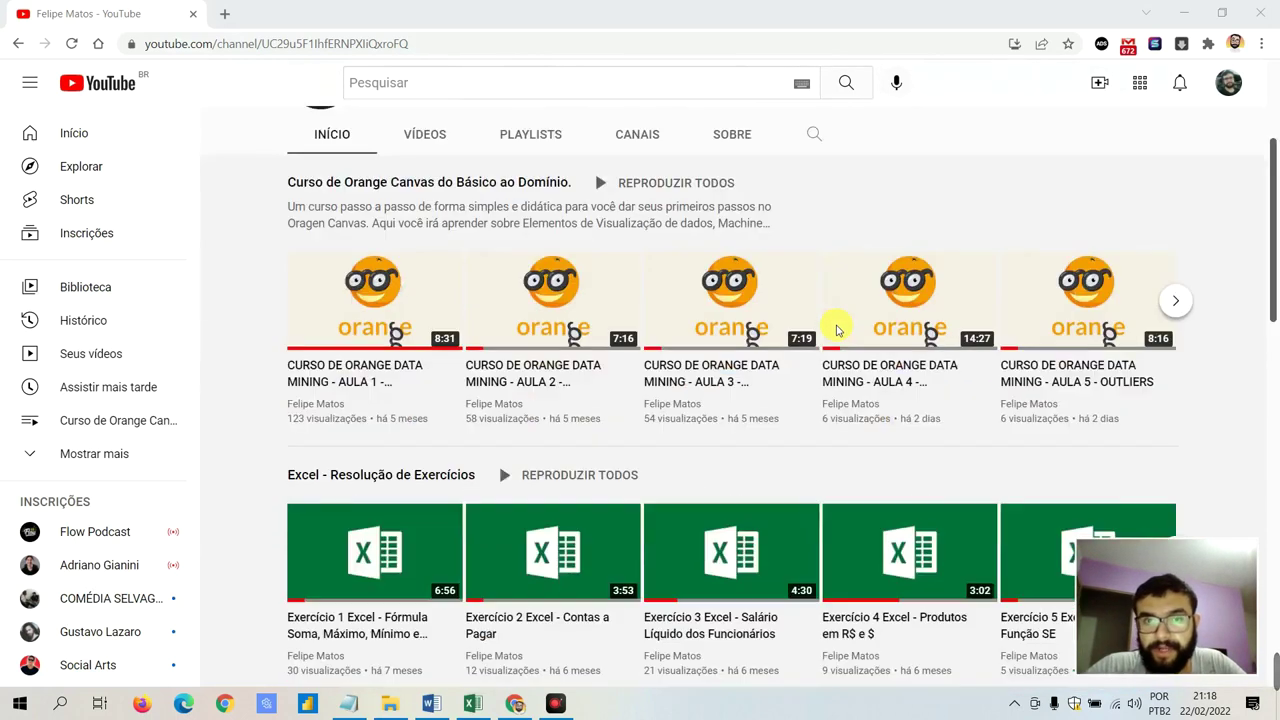
left_click(1174, 300)
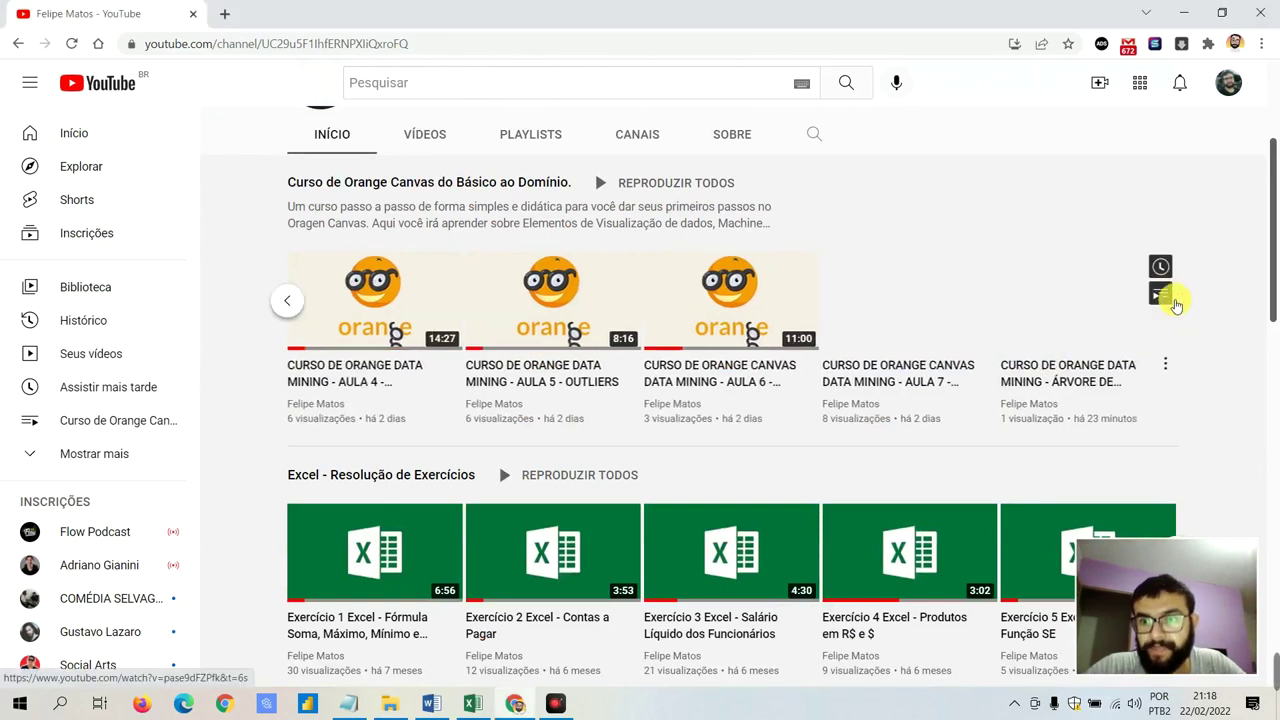
left_click(287, 300)
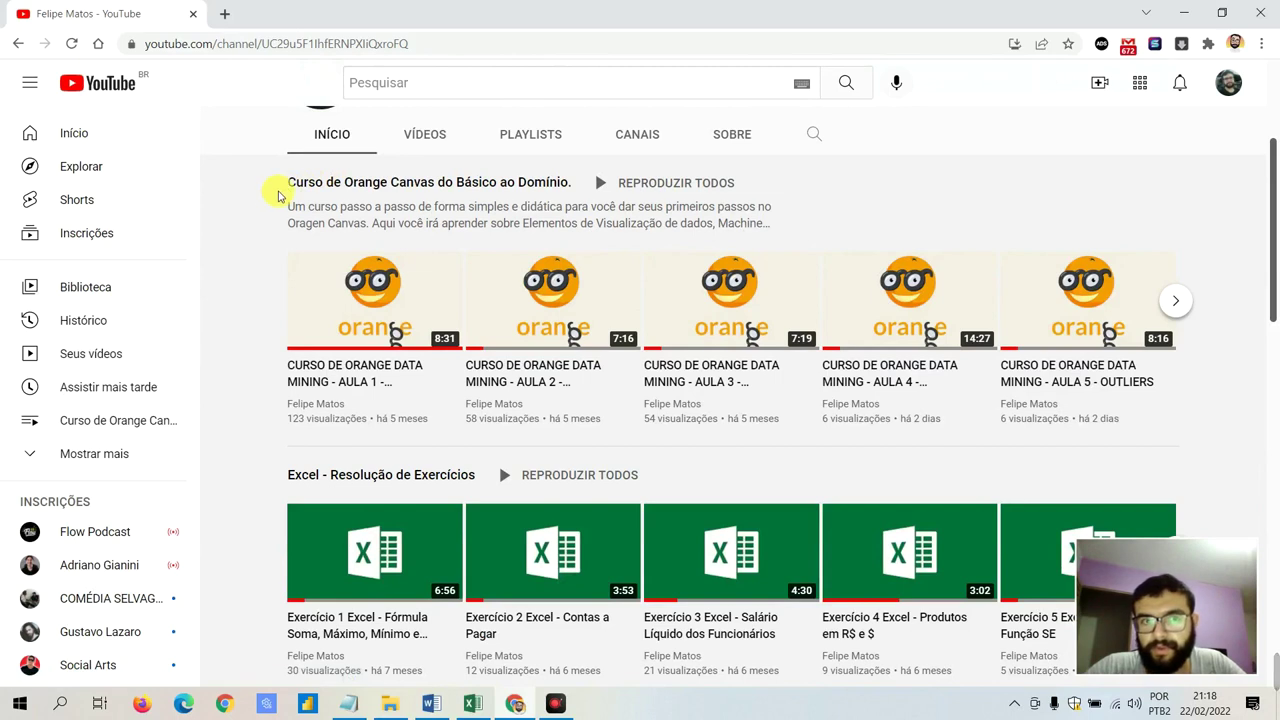
Reveal the later Excel exercise videos, through Resolução de Exercícios - Excel Intermediário
scroll(270, 200, "down", 1)
scroll(750, 300, "down", 1)
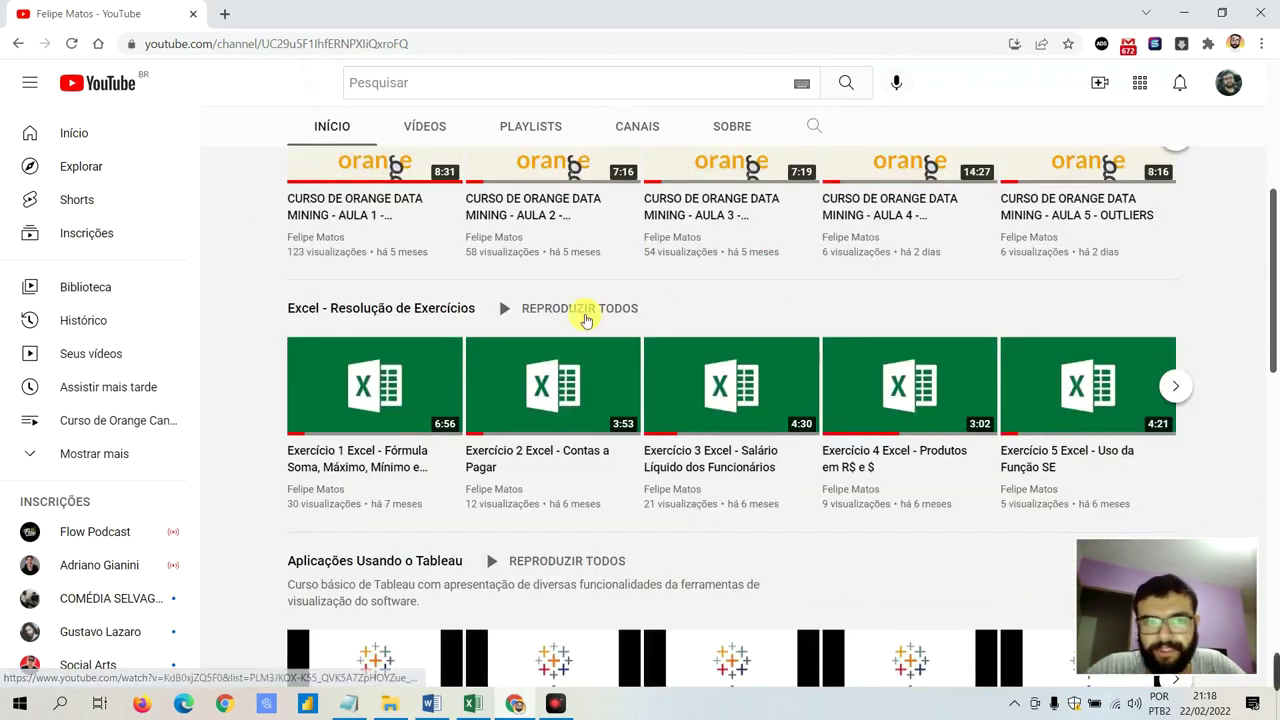
left_click(1175, 386)
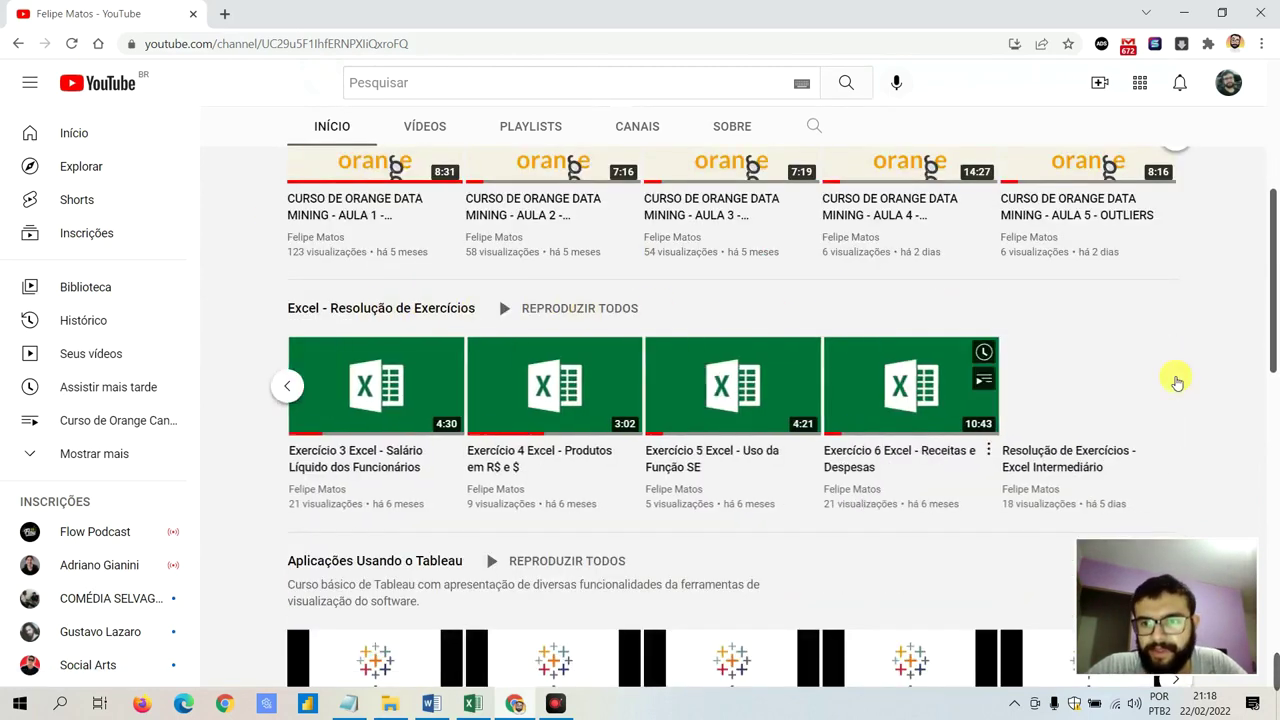
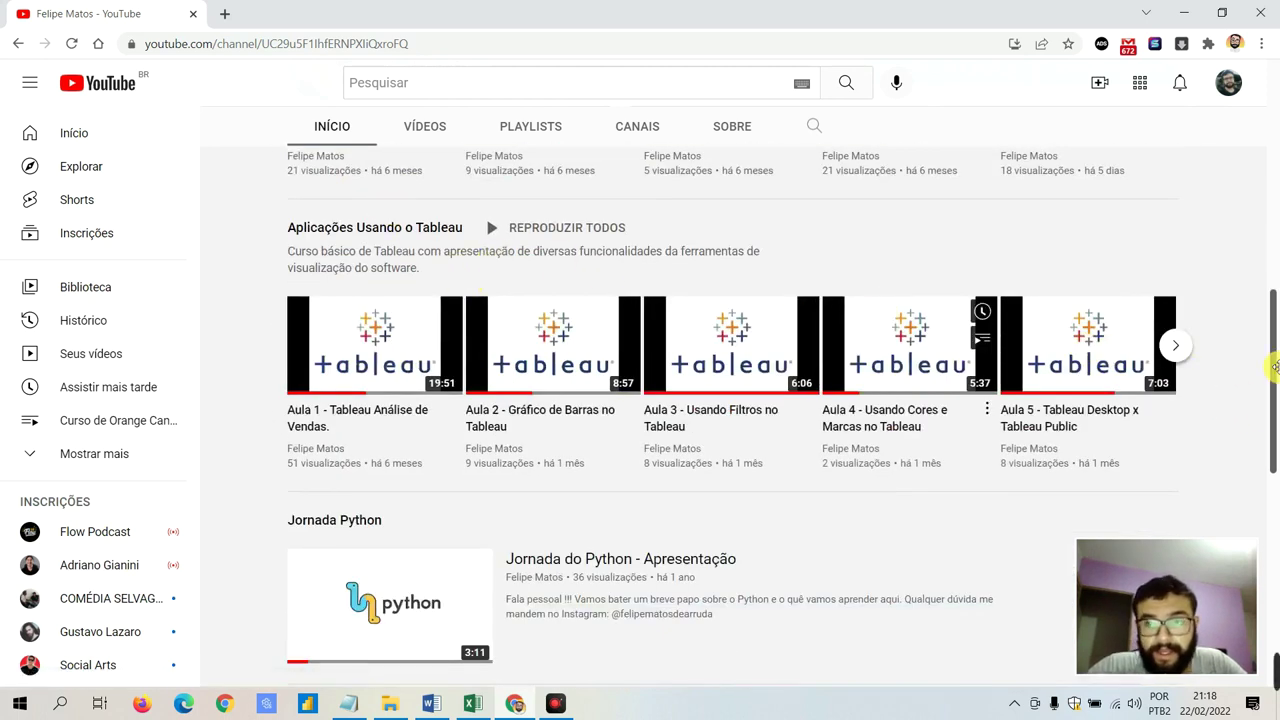
Show later lessons in the channel's Tableau course shelf on YouTube
left_click(1174, 347)
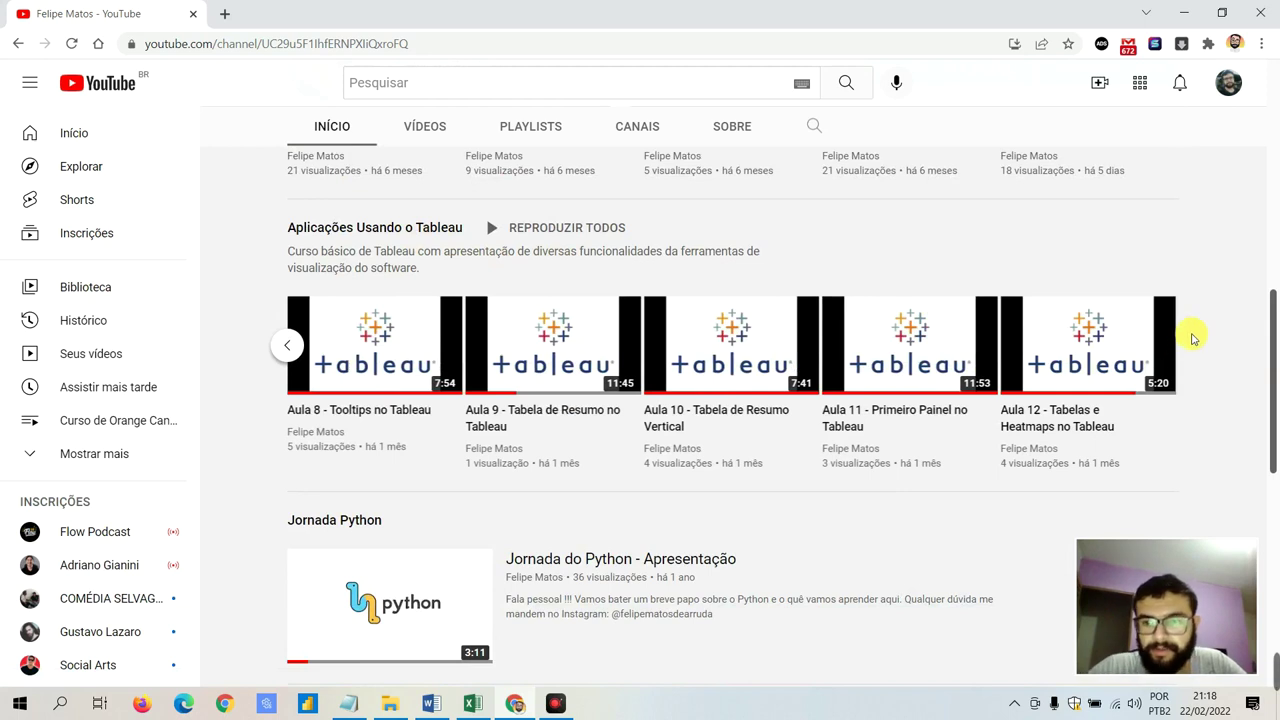
scroll(620, 329, "down", 3)
scroll(471, 323, "down", 5)
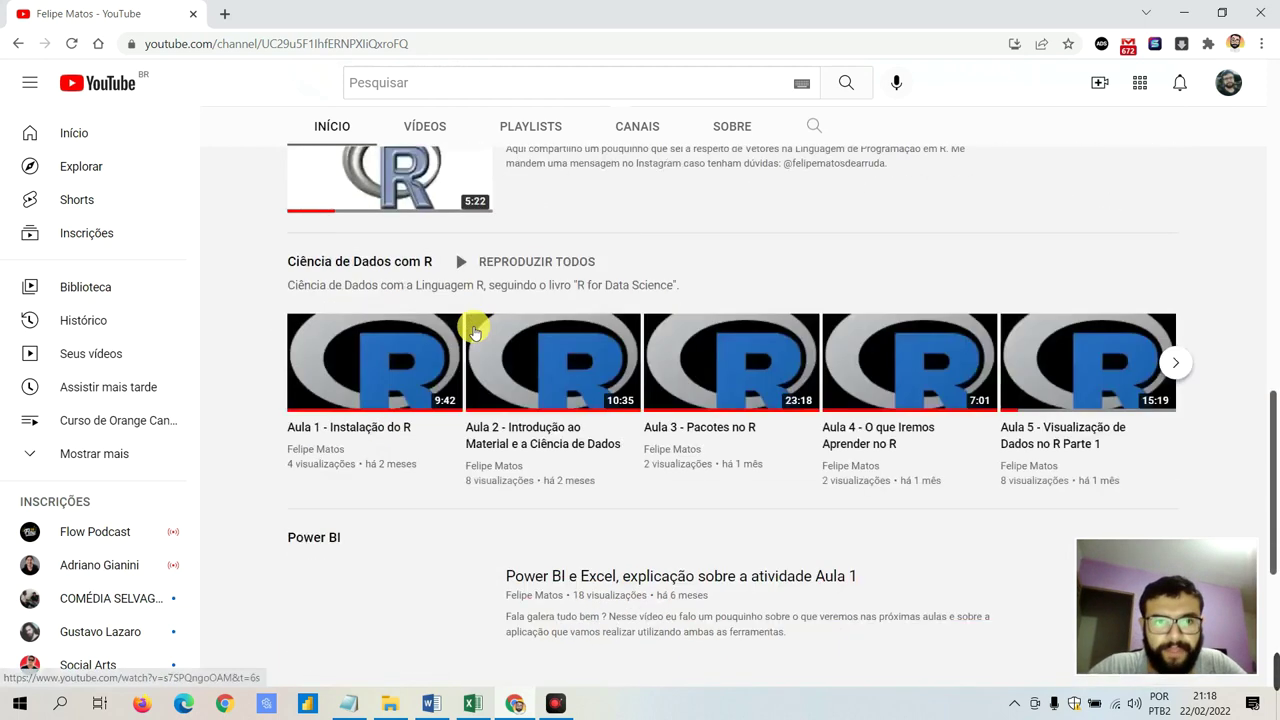
scroll(478, 311, "up", 5)
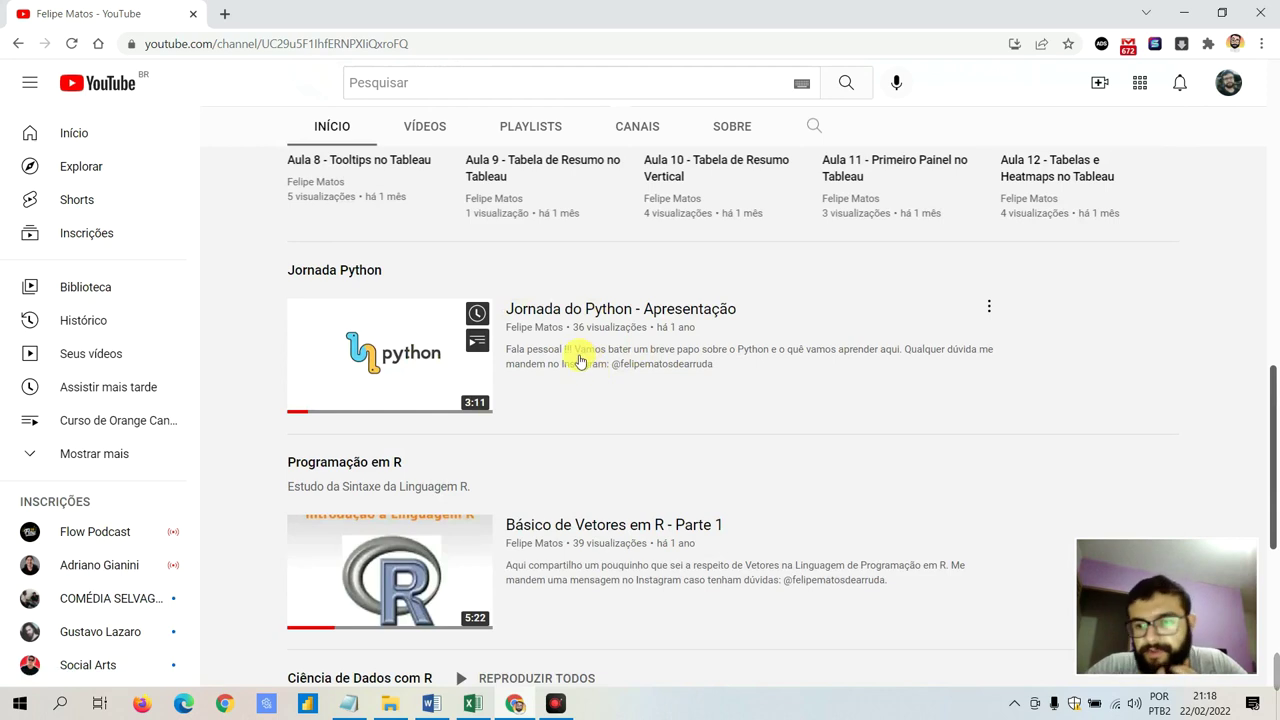
scroll(486, 331, "down", 3)
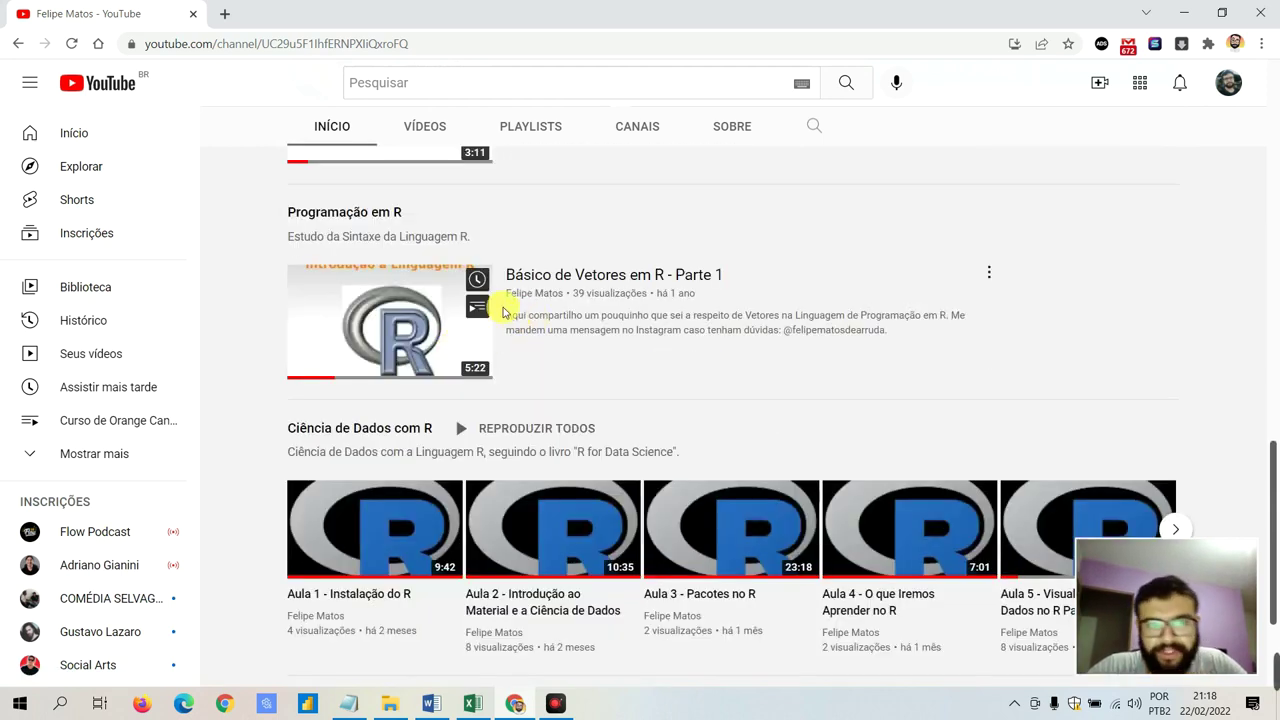
scroll(497, 306, "down", 2)
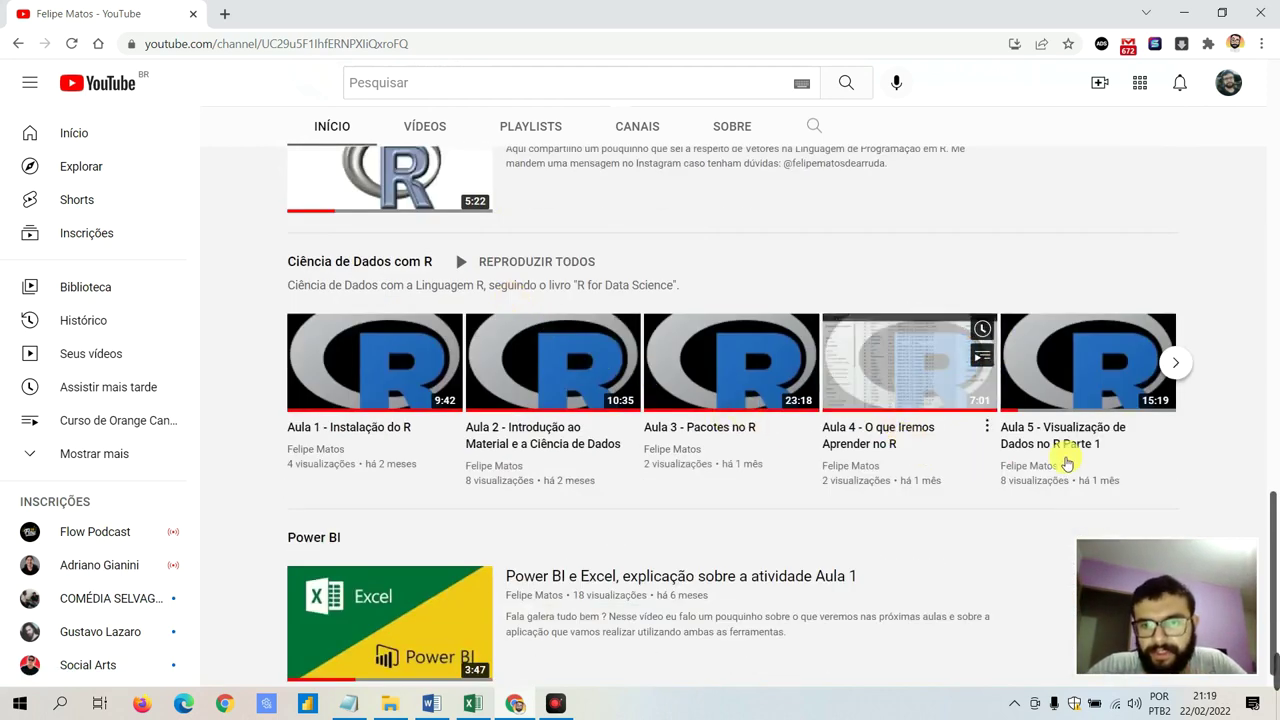
Advance the R data science shelf, then bring the Desafio Excel I v1.2 workbook forward
left_click(1167, 373)
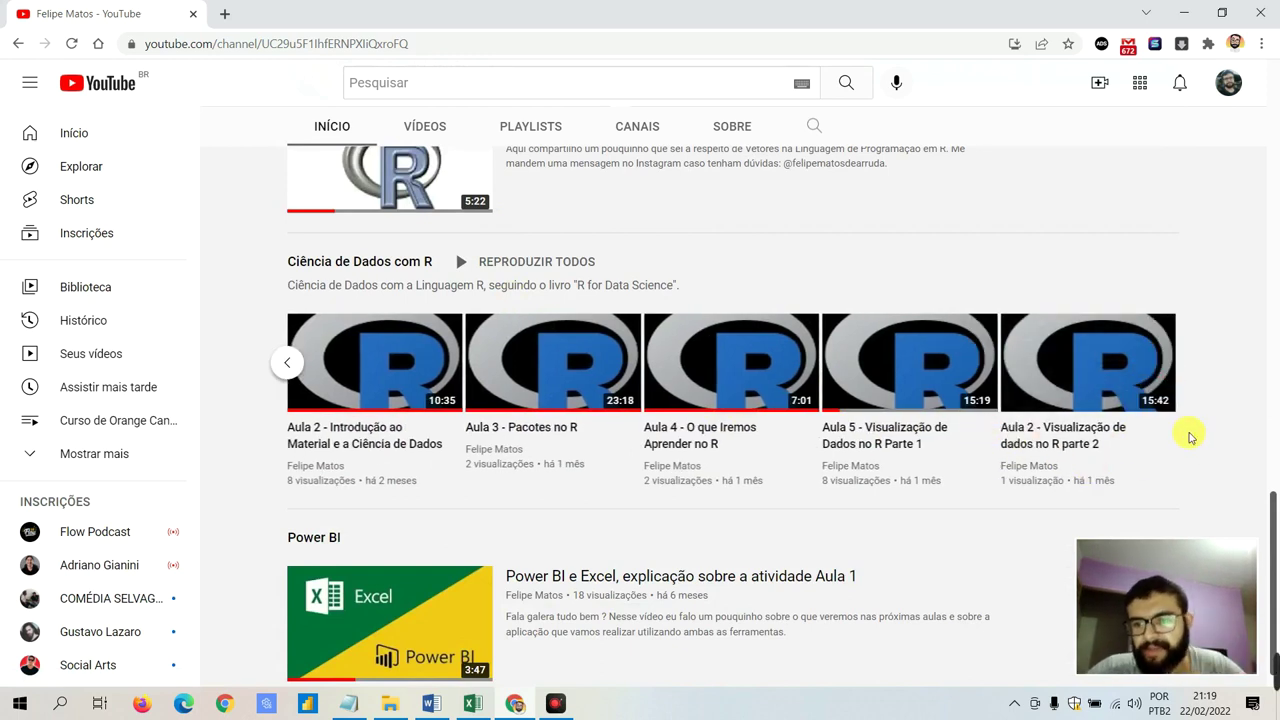
scroll(1190, 437, "down", 1)
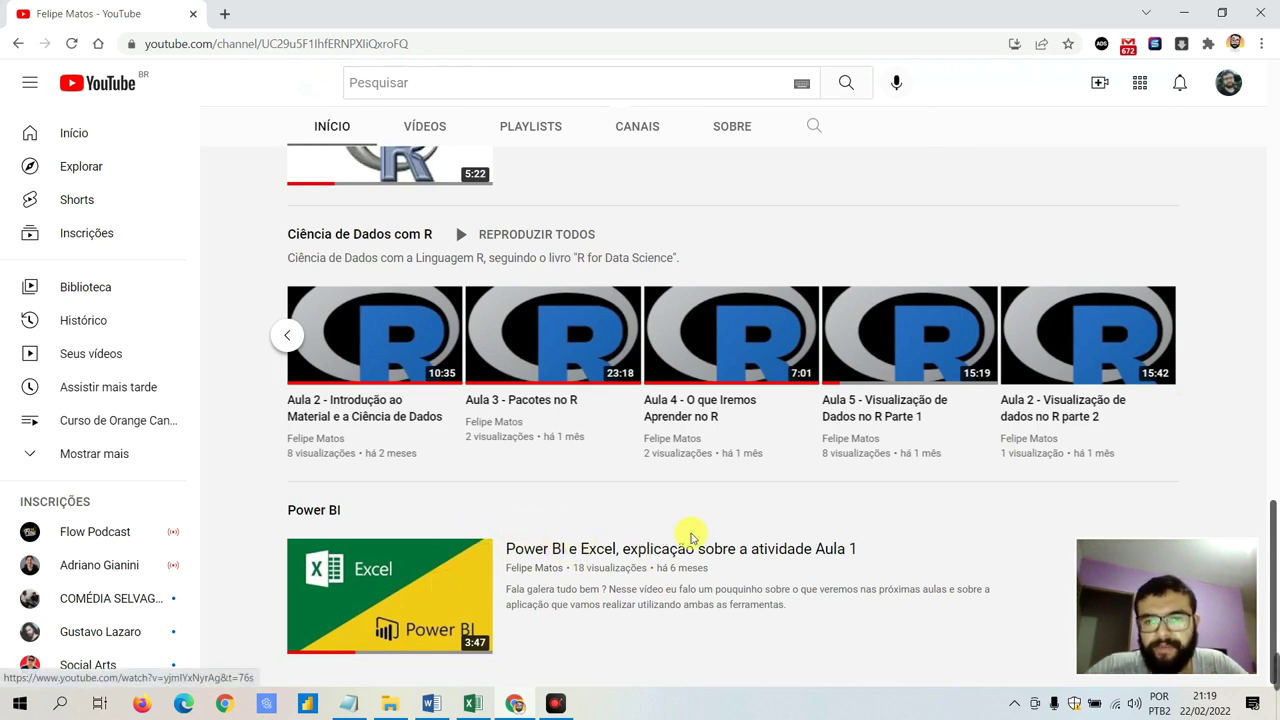
scroll(706, 525, "up", 3)
scroll(740, 532, "up", 4)
scroll(779, 540, "up", 4)
scroll(779, 540, "up", 4)
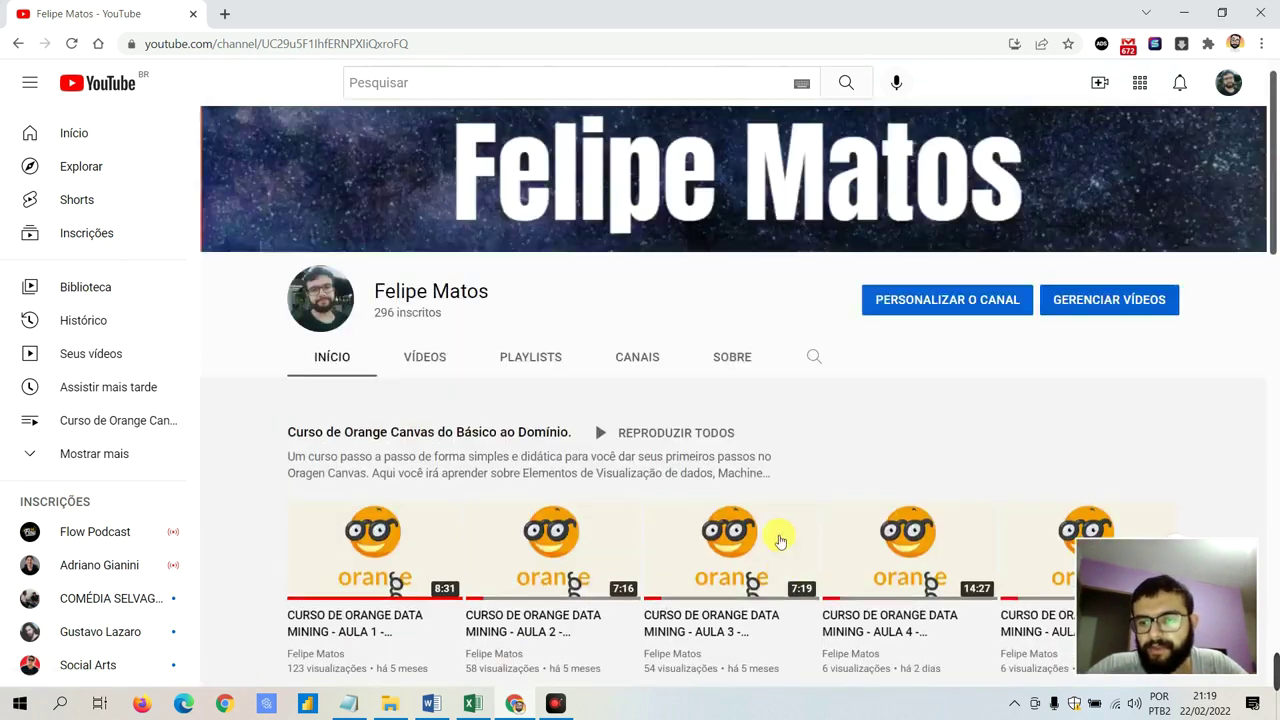
mouse_move(374, 549)
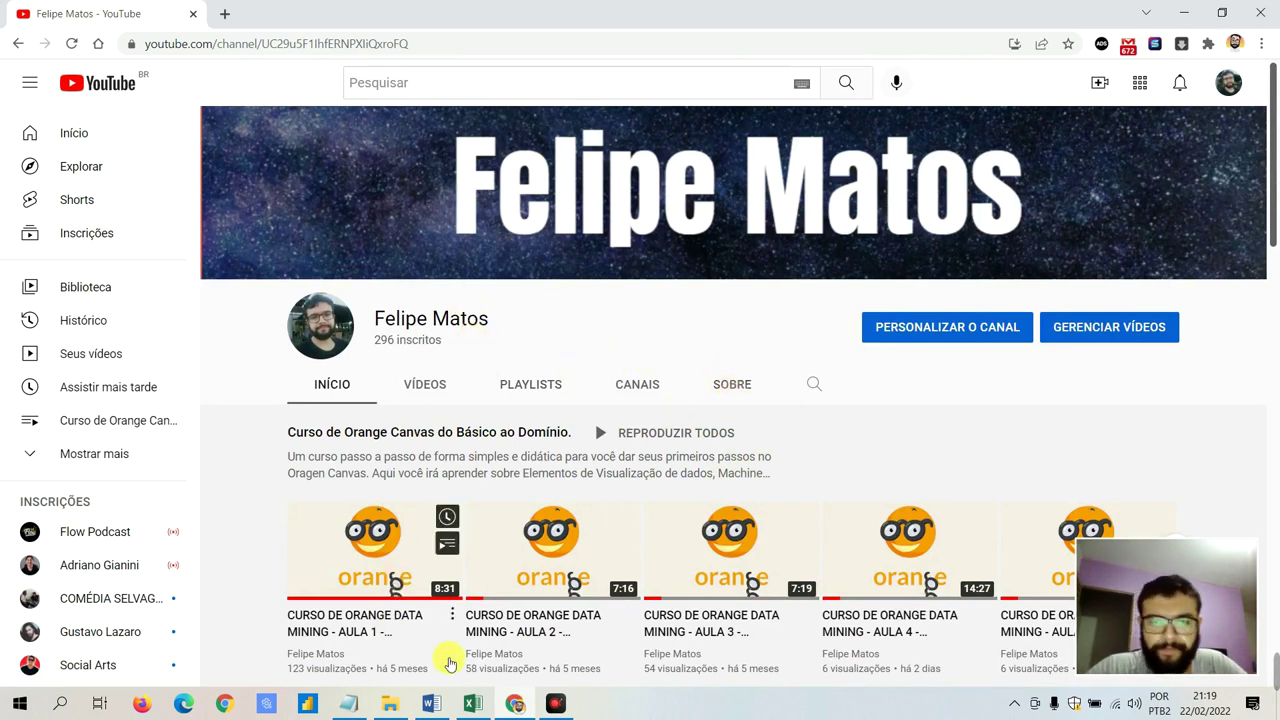
left_click(472, 703)
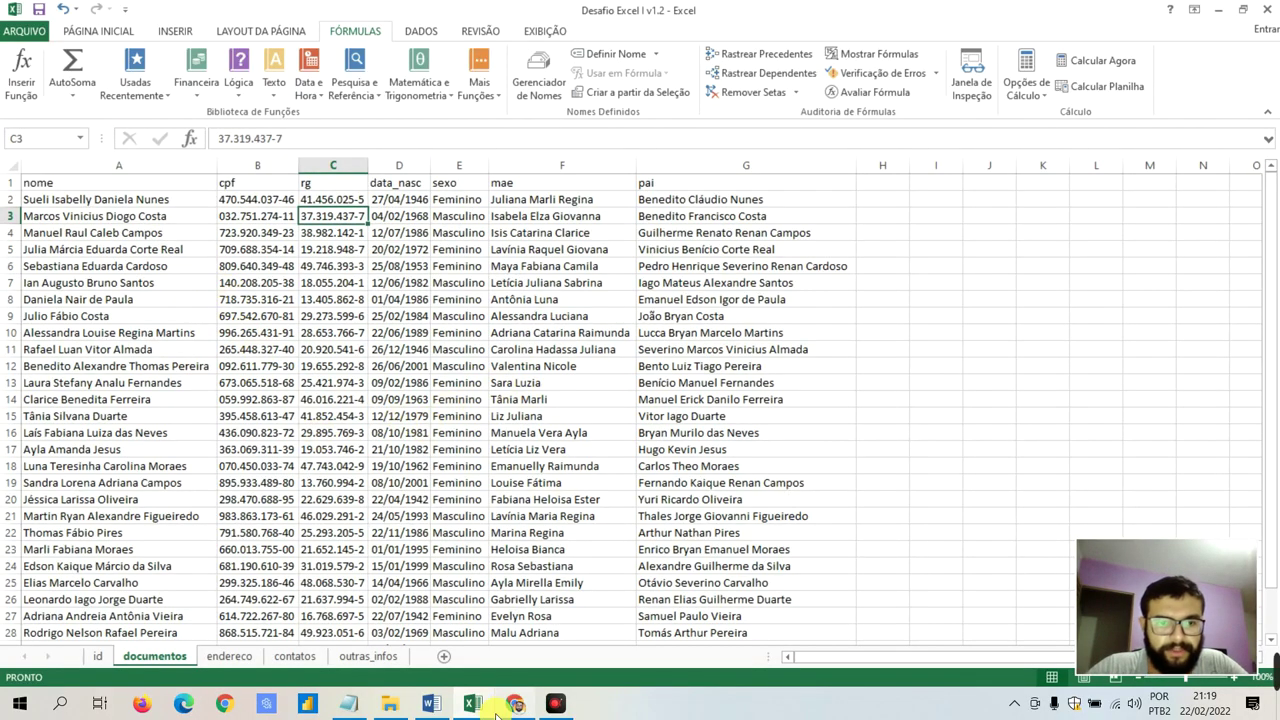
Bring up the Desafio Excel I exercise document in Word, maximized
left_click(431, 703)
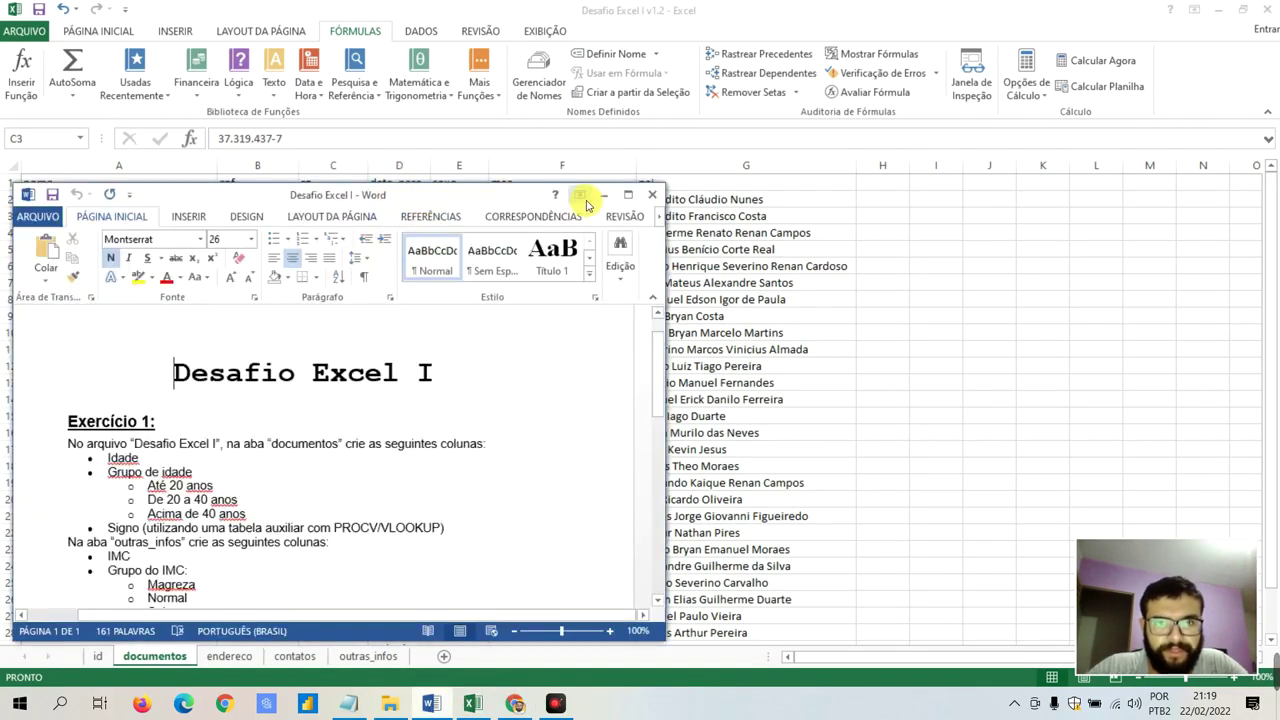
left_click_drag(481, 197, 713, 55)
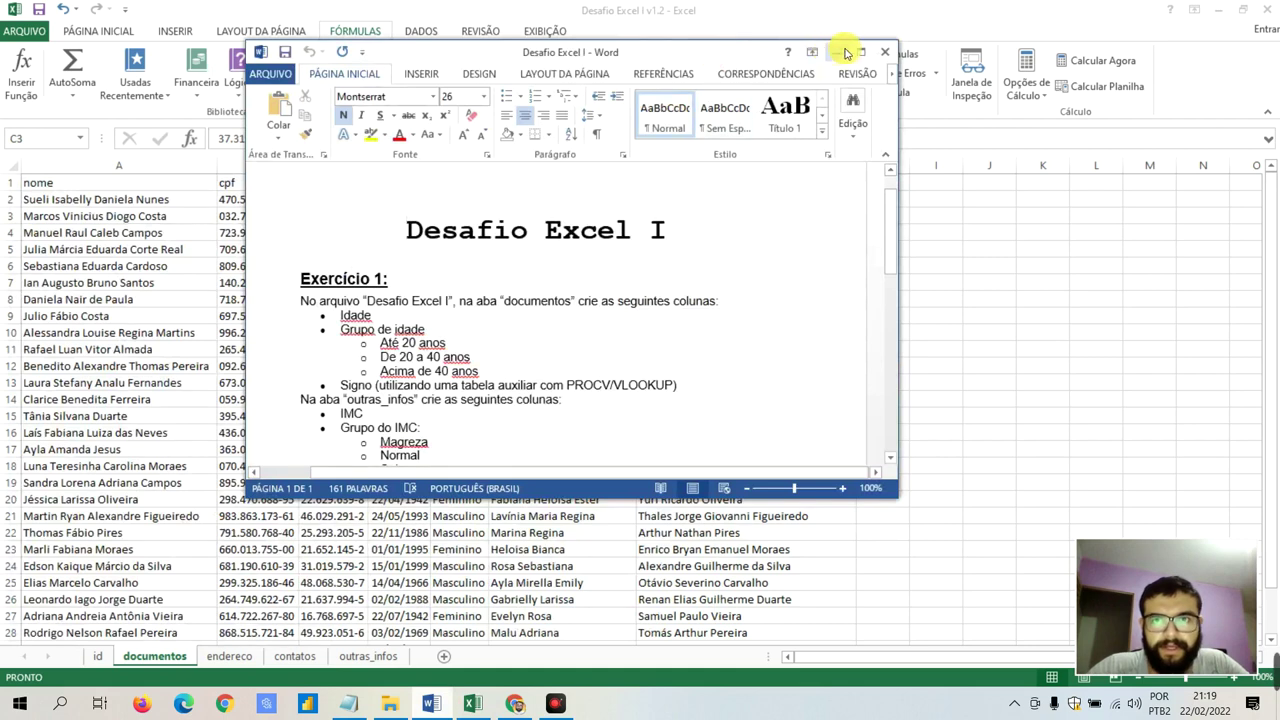
left_click(860, 52)
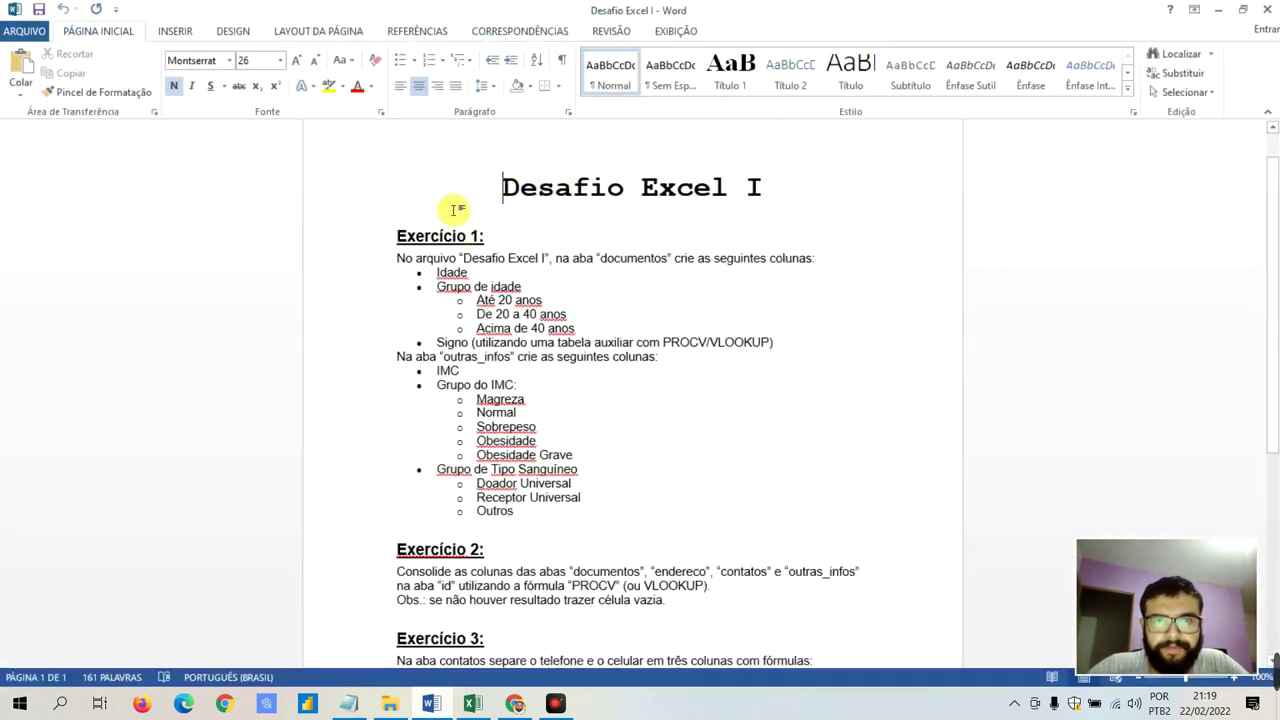
Read through the exercise list, then return to the Excel workbook
scroll(457, 206, "down", 1)
scroll(414, 229, "down", 4)
scroll(420, 229, "down", 2)
scroll(483, 312, "up", 3)
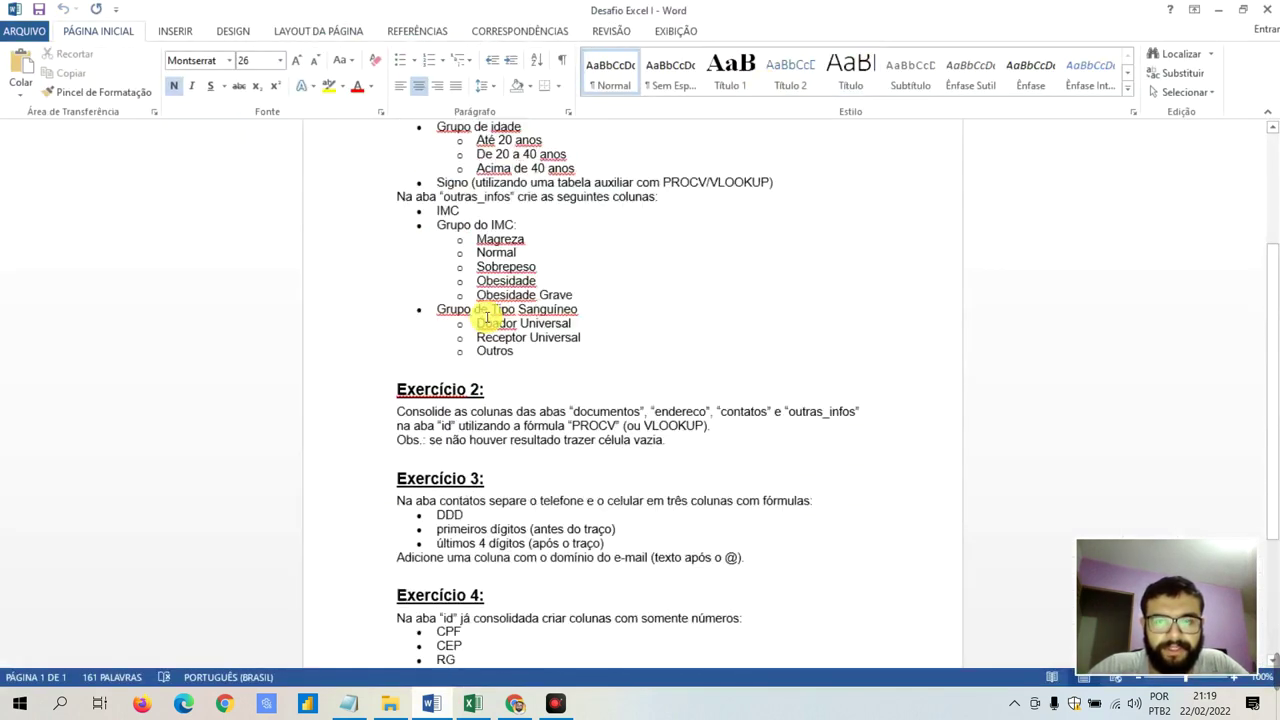
scroll(478, 330, "up", 4)
left_click(473, 703)
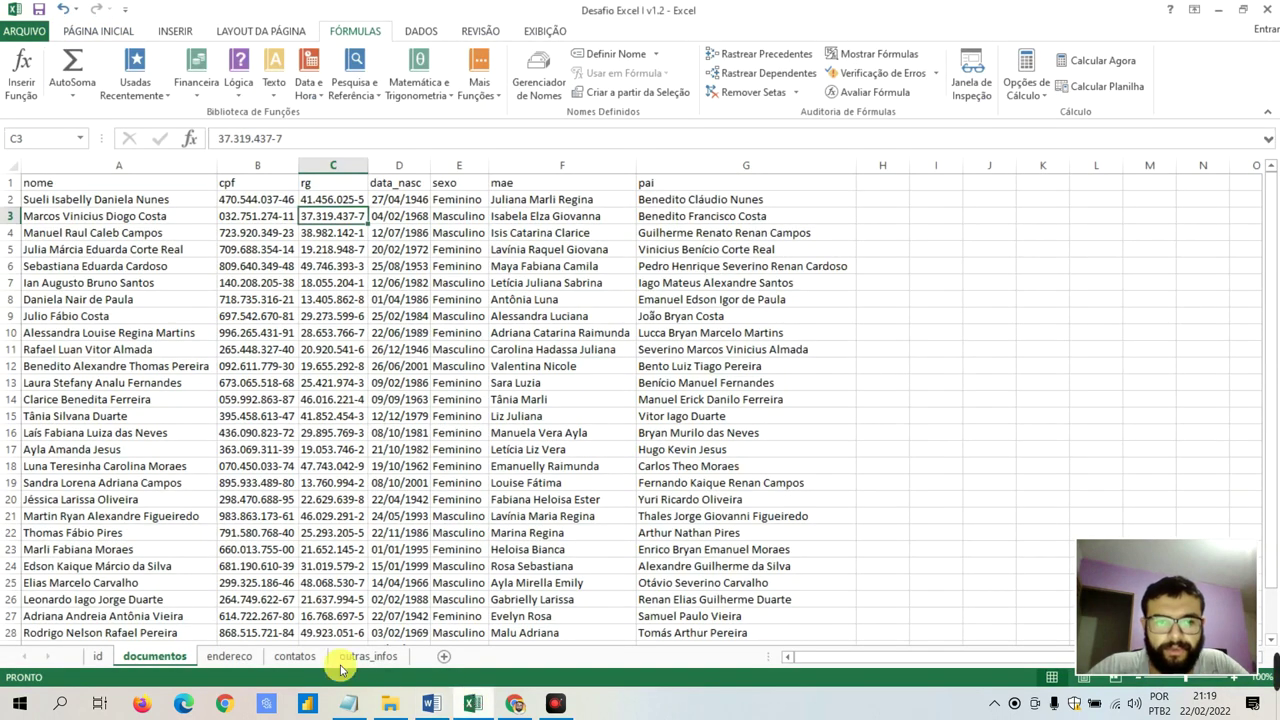
Browse the id, documentos, endereco, contatos and outras_infos sheets in turn
left_click(101, 656)
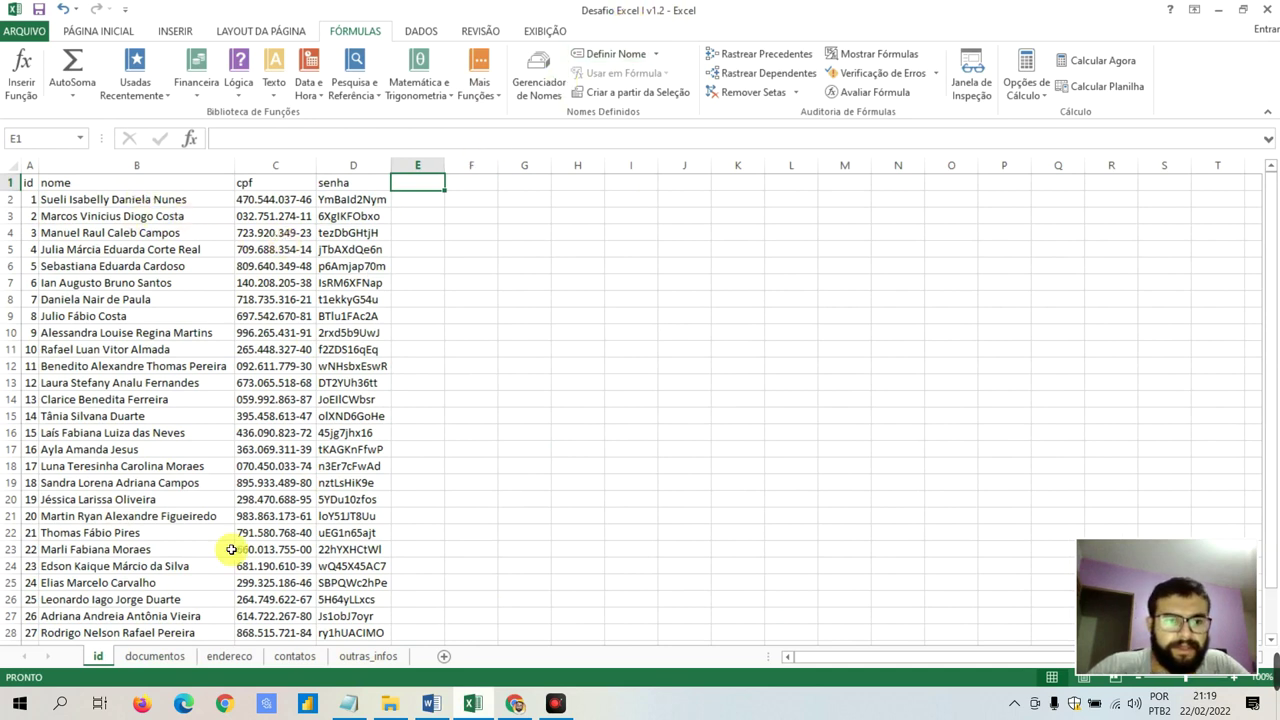
left_click(141, 657)
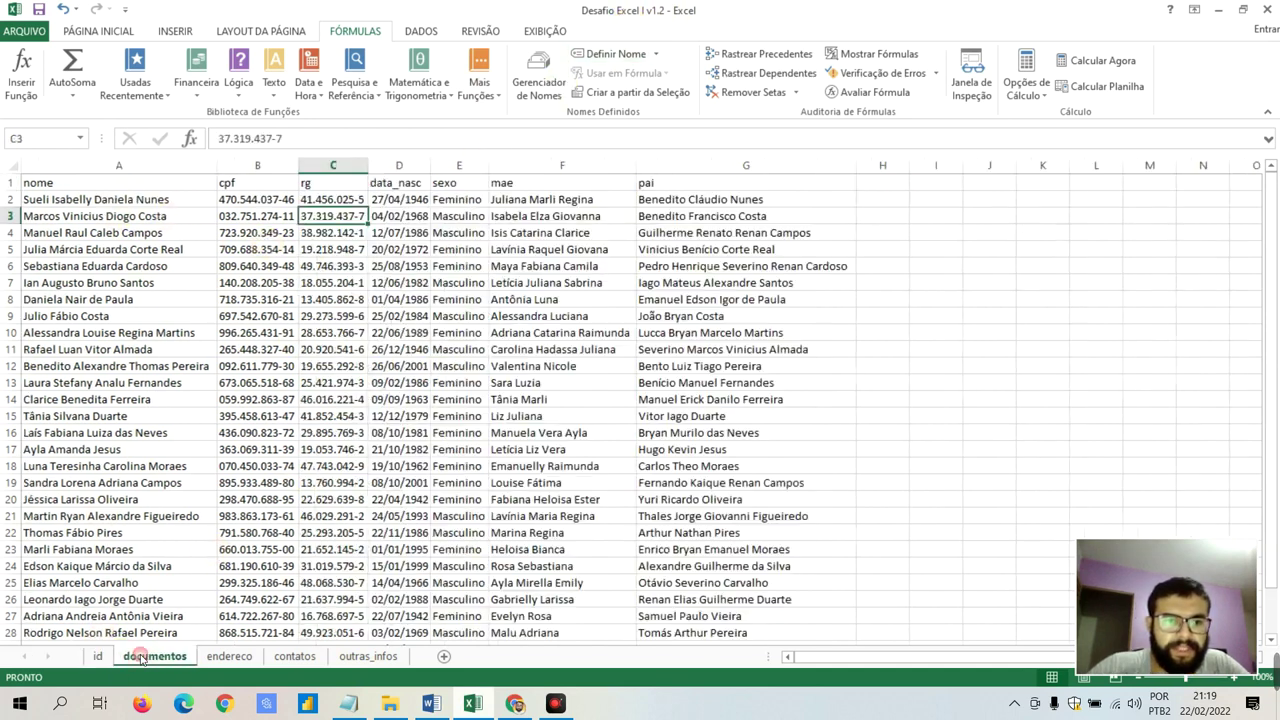
left_click(215, 660)
left_click(290, 658)
left_click(372, 660)
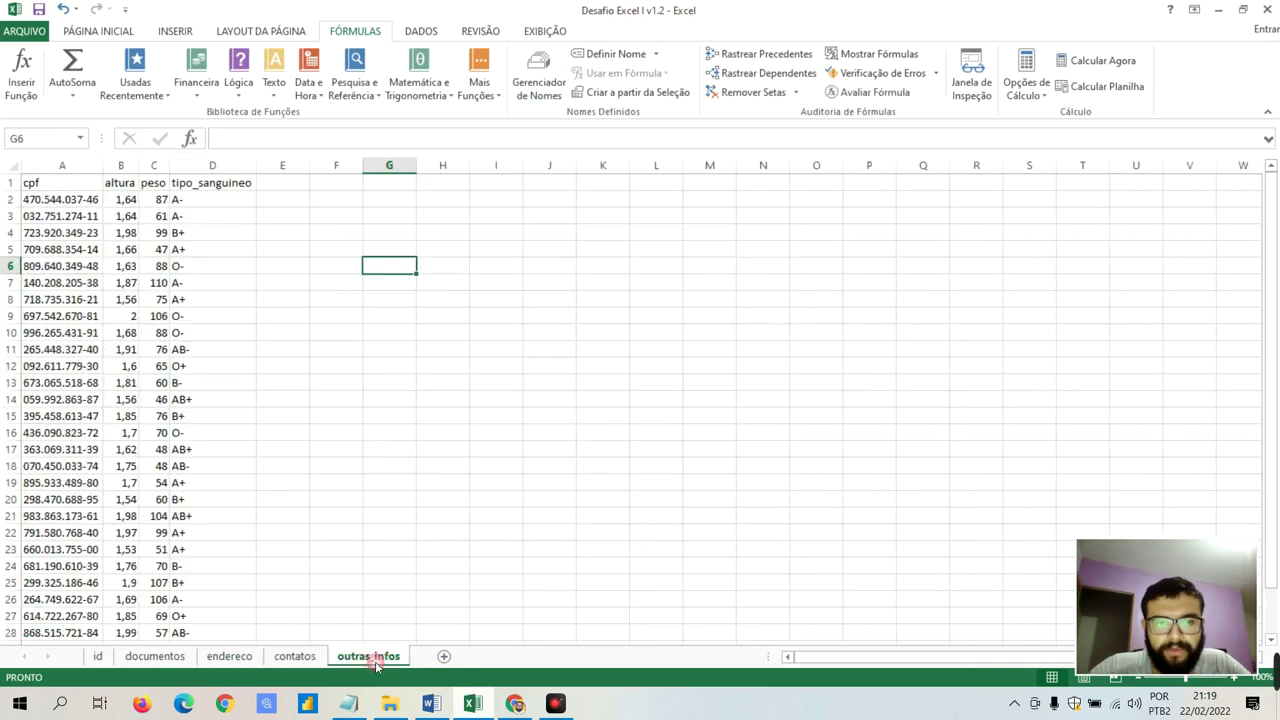
Check cells E2 and E1 on outras_infos, go back to id, then switch to Word
left_click(304, 195)
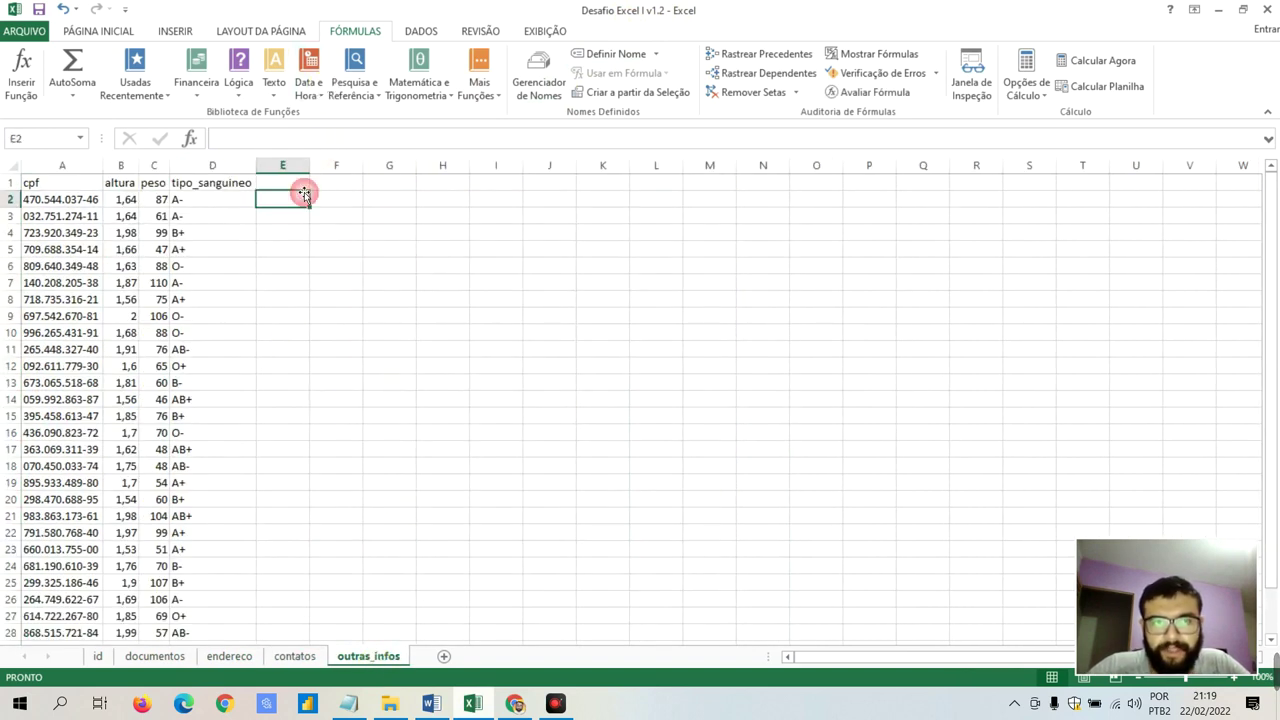
left_click(297, 183)
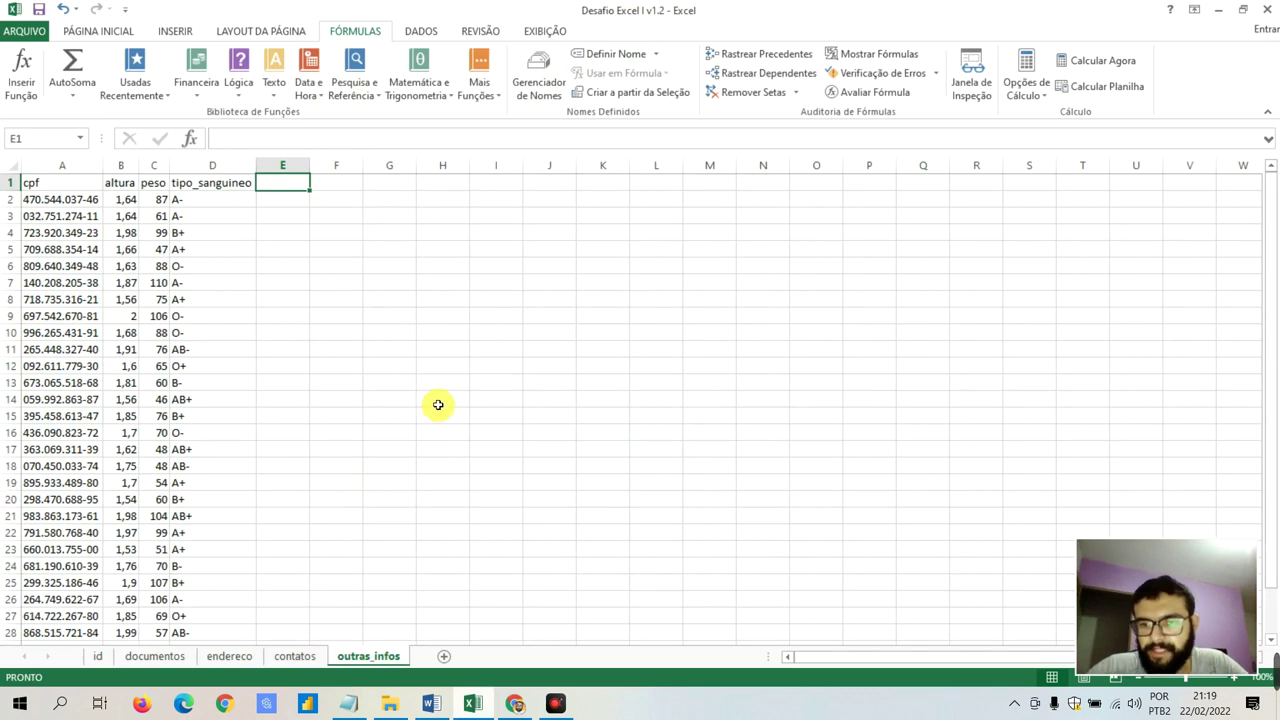
left_click(100, 657)
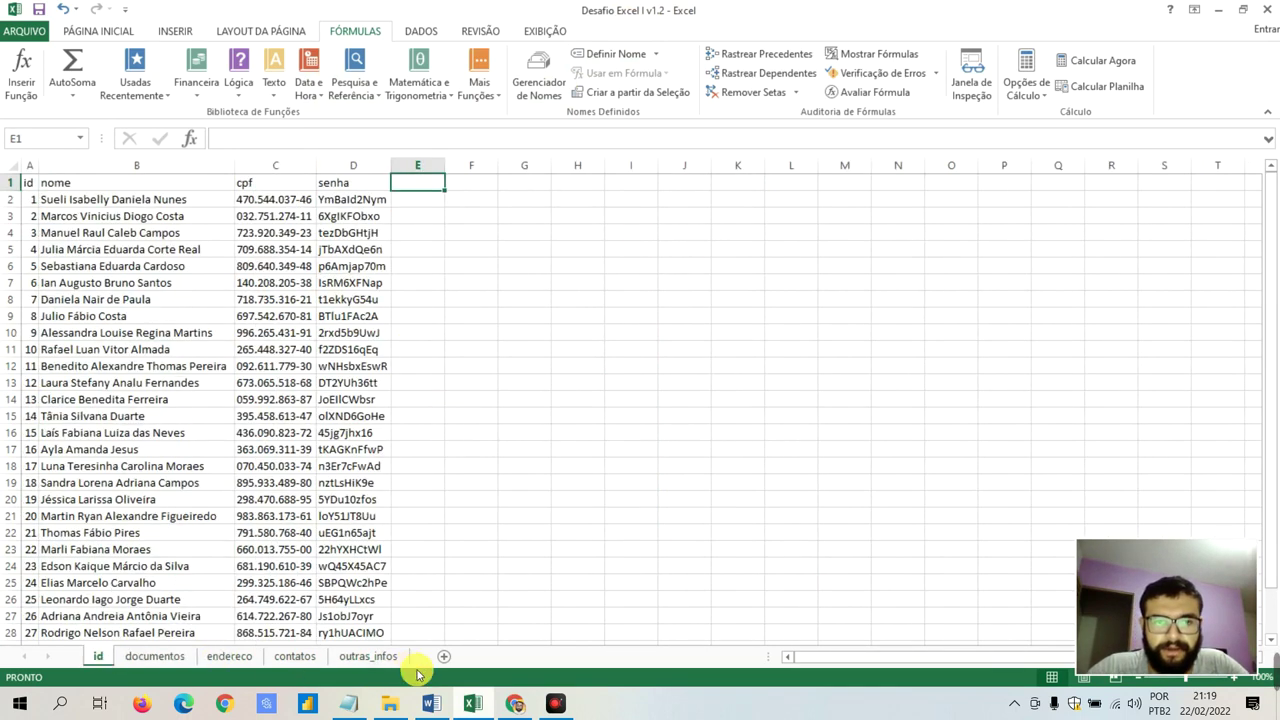
left_click(431, 703)
scroll(494, 270, "down", 3)
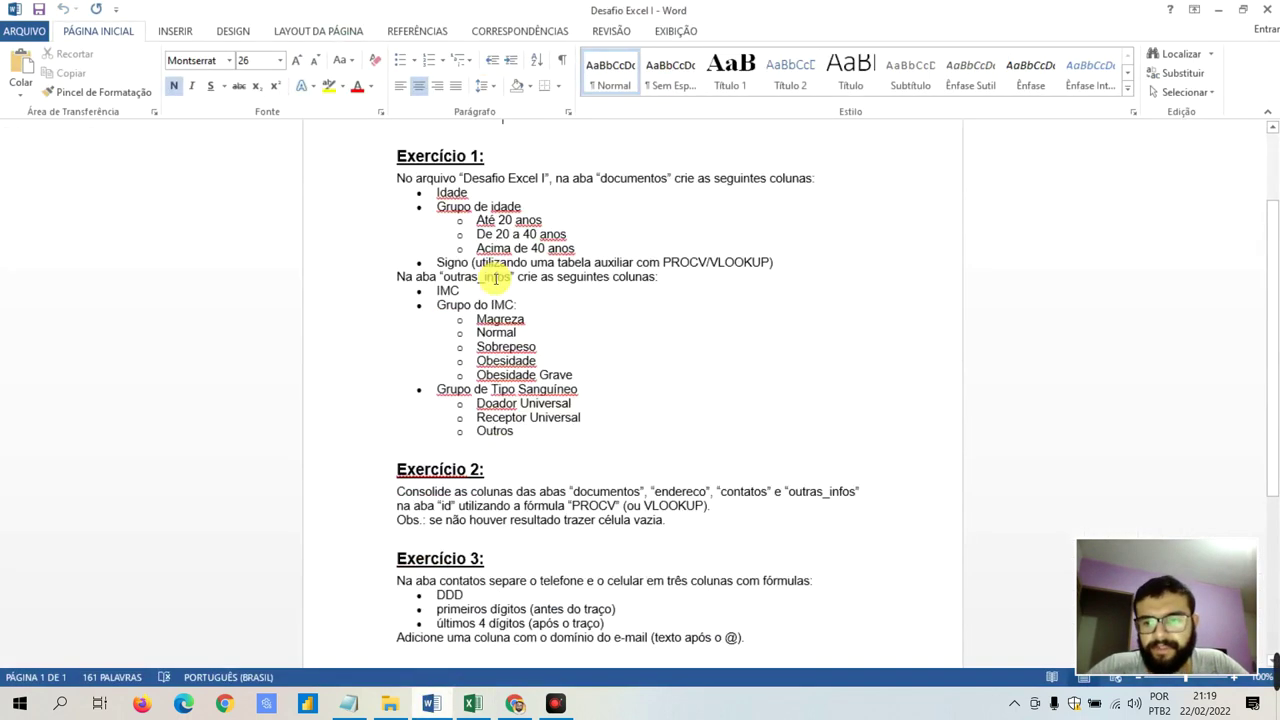
scroll(491, 280, "down", 5)
scroll(495, 292, "down", 2)
scroll(470, 300, "up", 5)
scroll(458, 315, "up", 4)
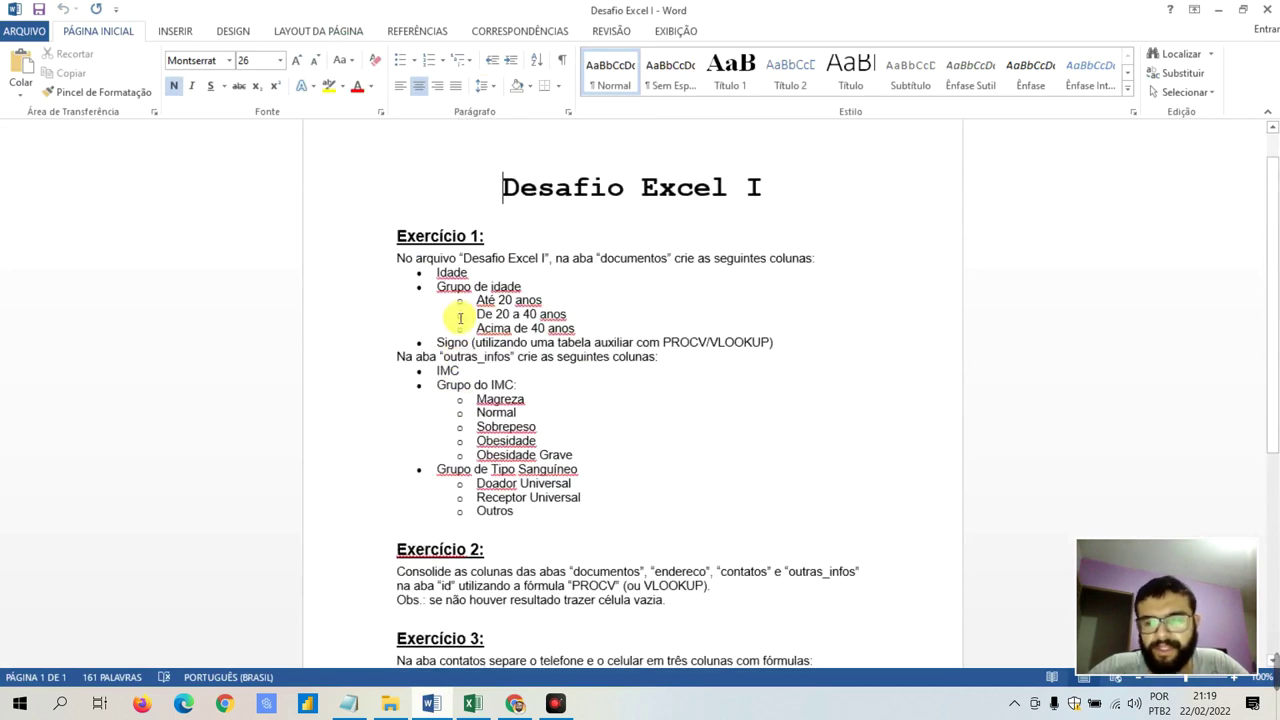
scroll(520, 312, "up", 1)
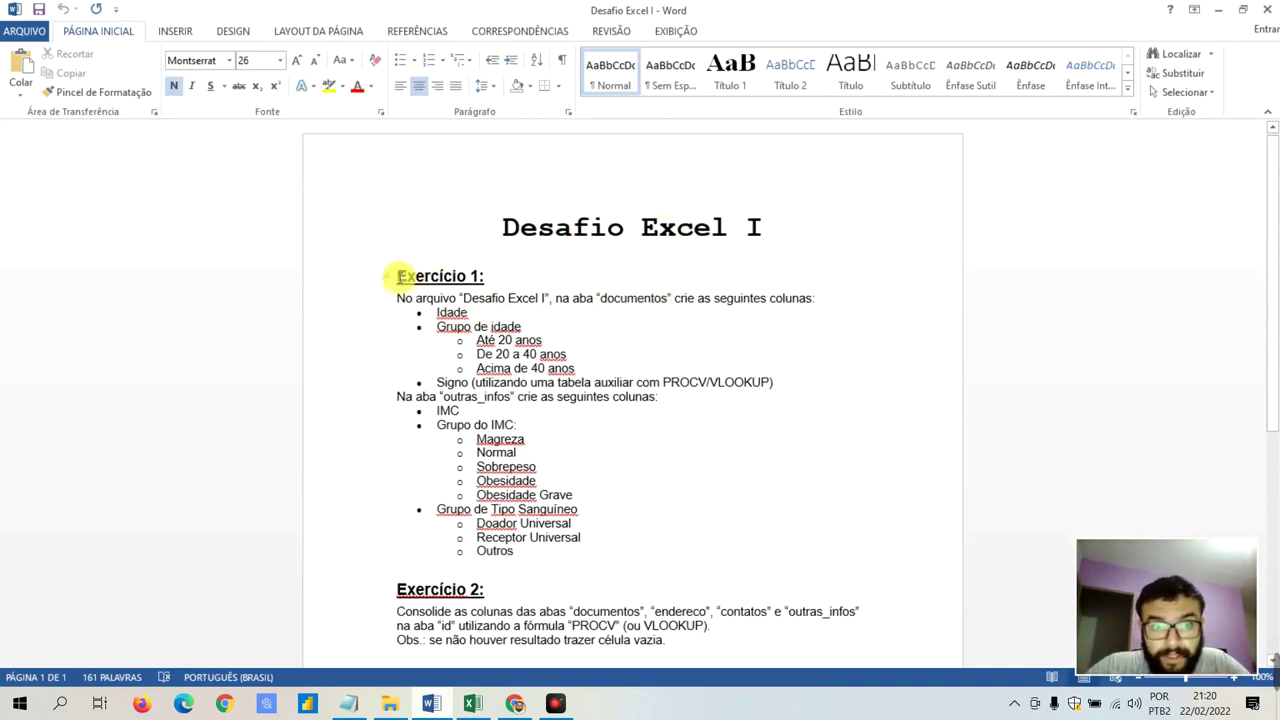
left_click_drag(397, 276, 667, 298)
left_click(427, 298)
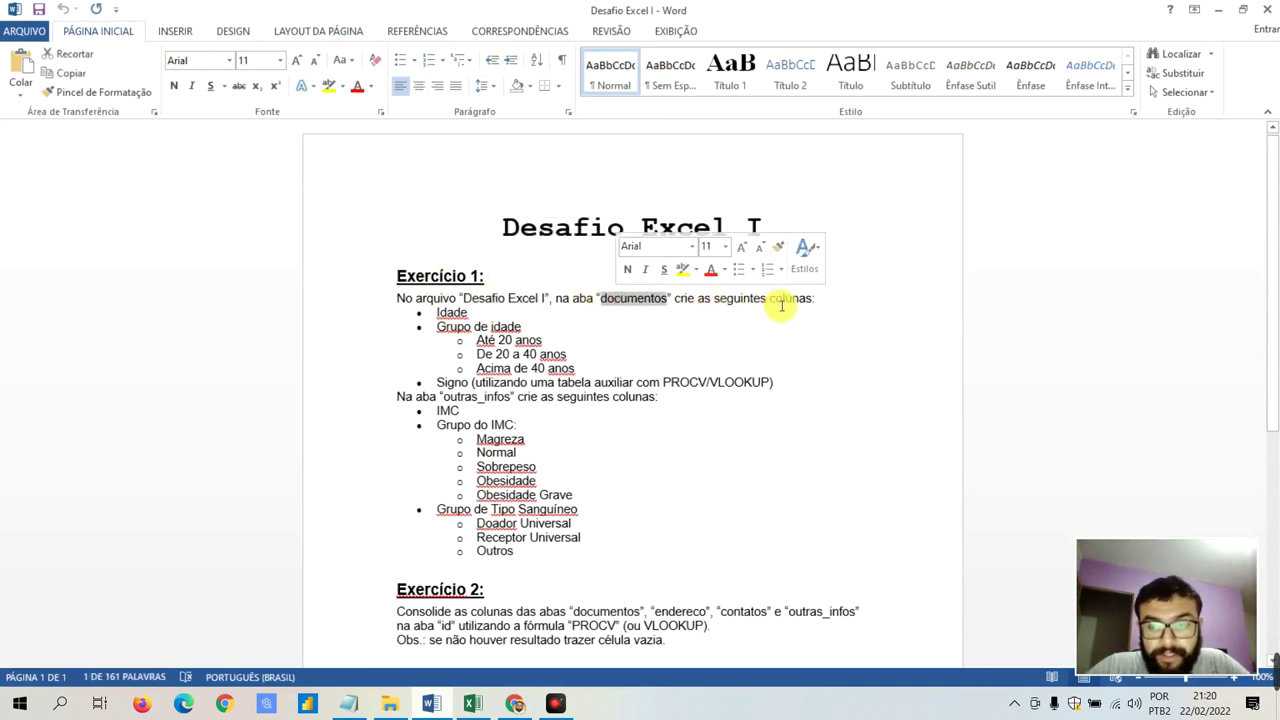
double_click(451, 312)
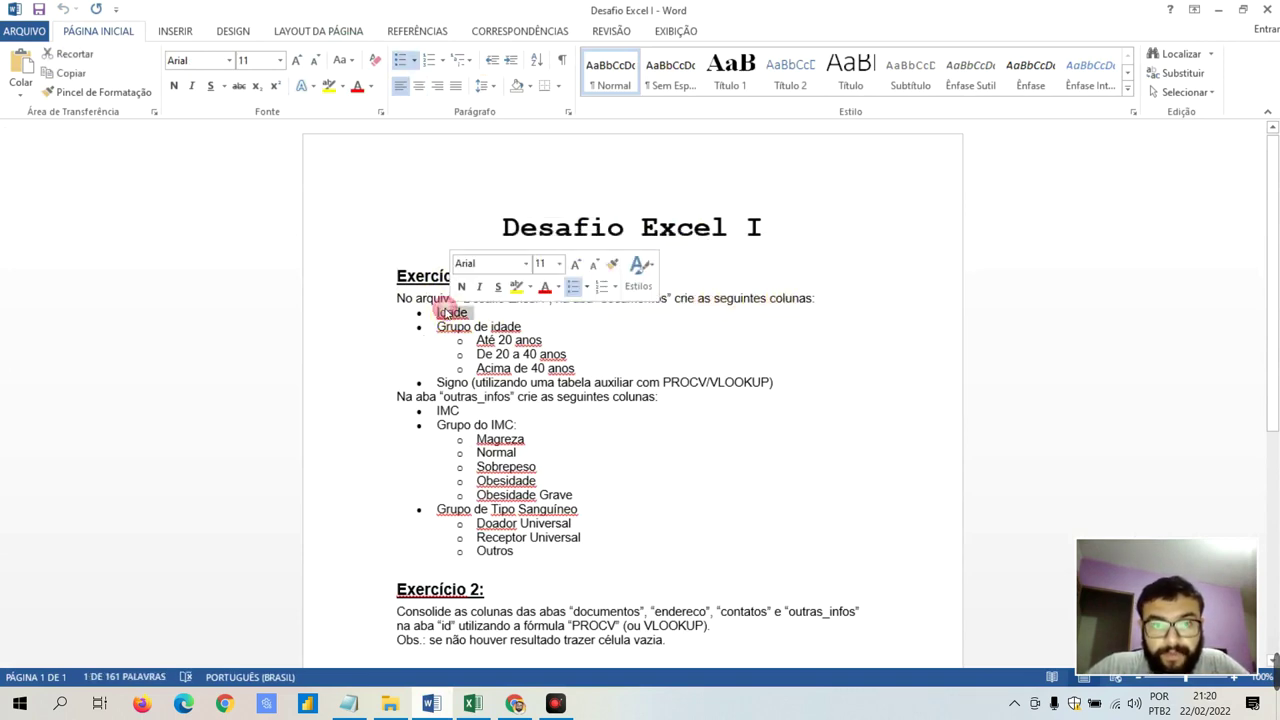
left_click(453, 328)
triple_click(453, 327)
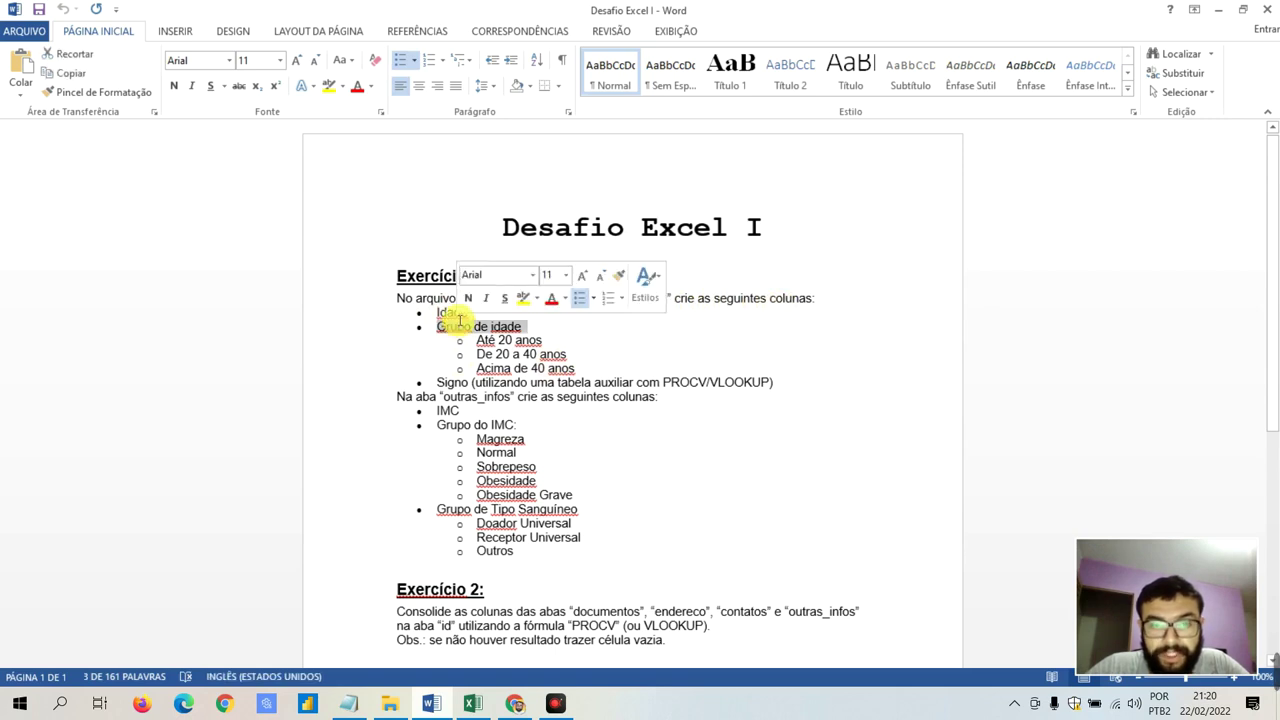
double_click(451, 313)
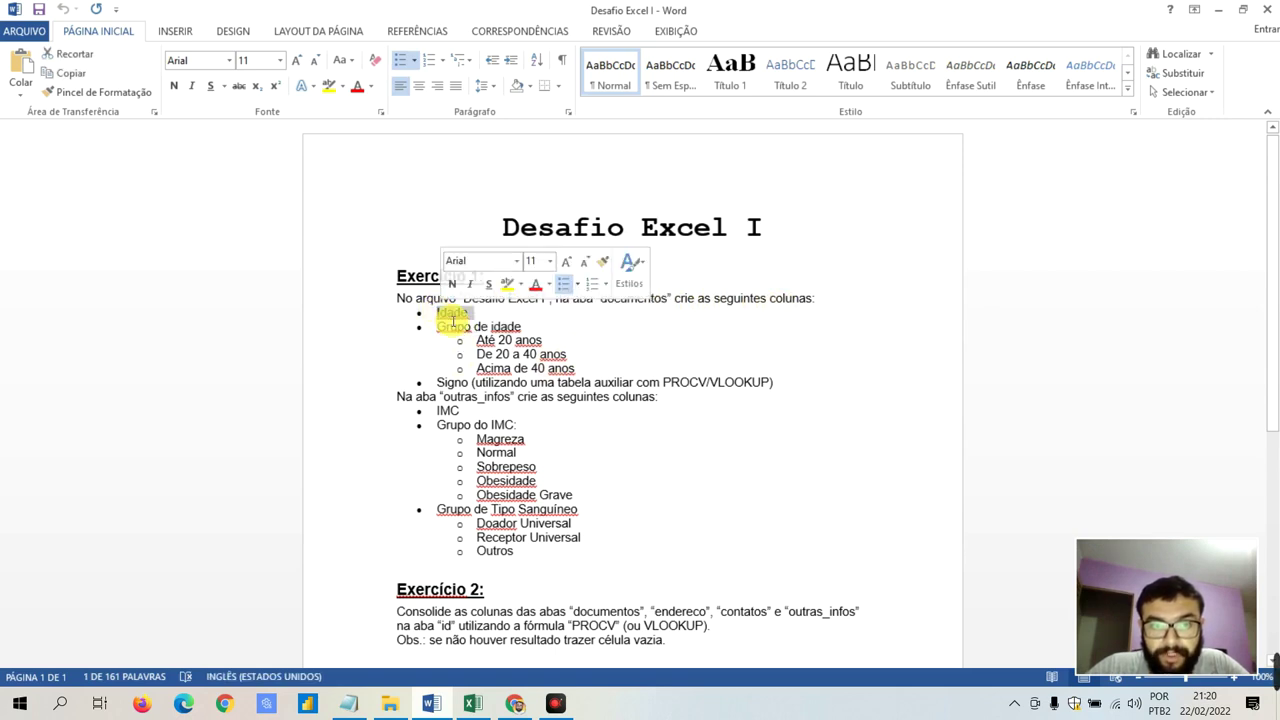
triple_click(453, 327)
left_click(453, 381)
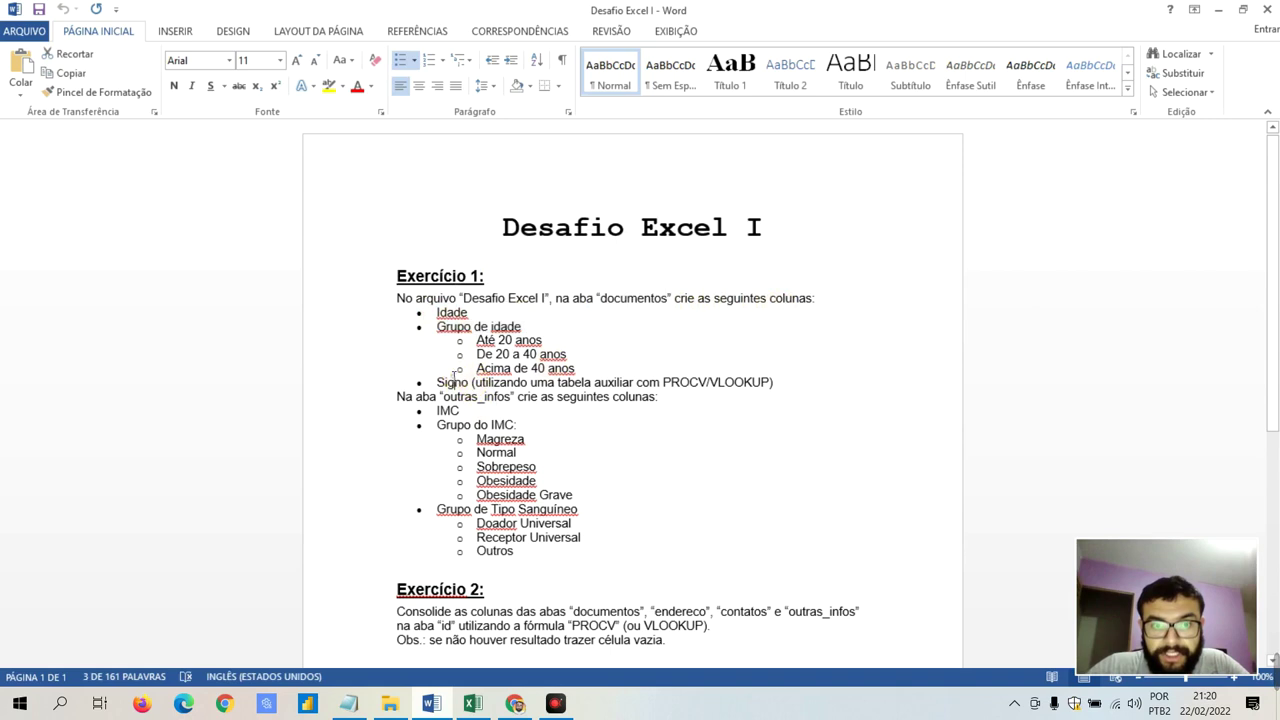
double_click(452, 381)
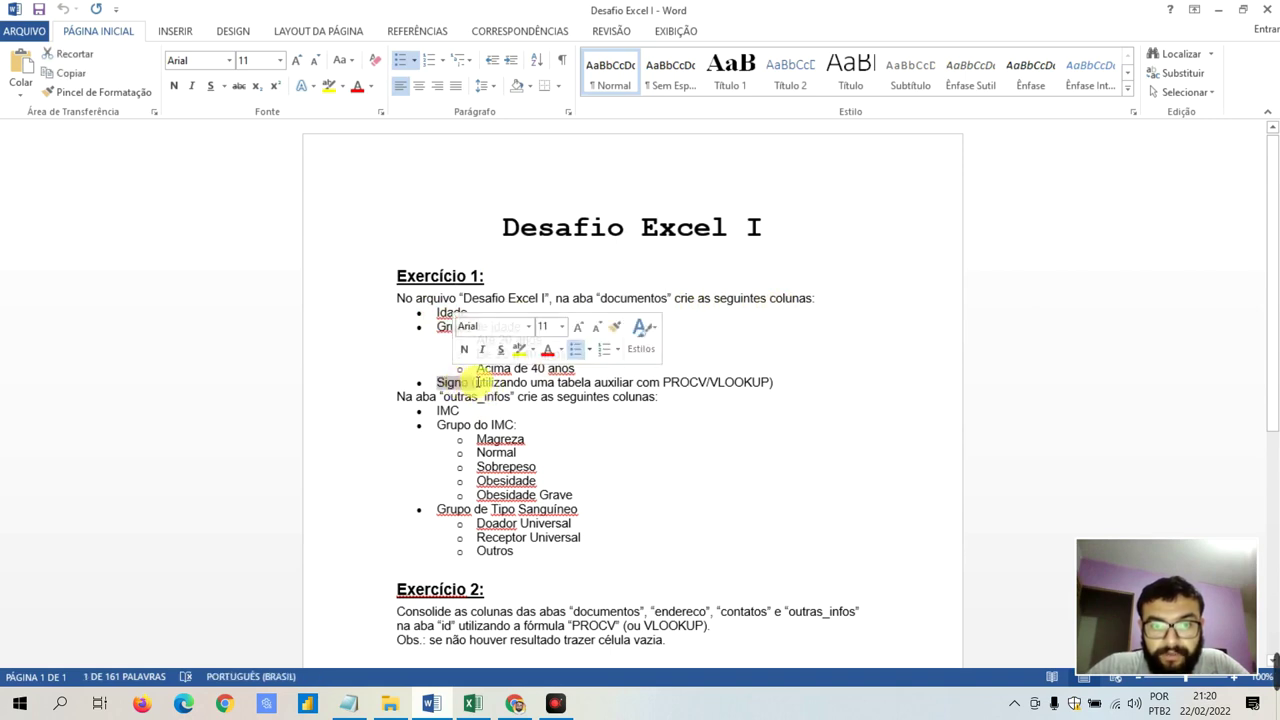
left_click(474, 382)
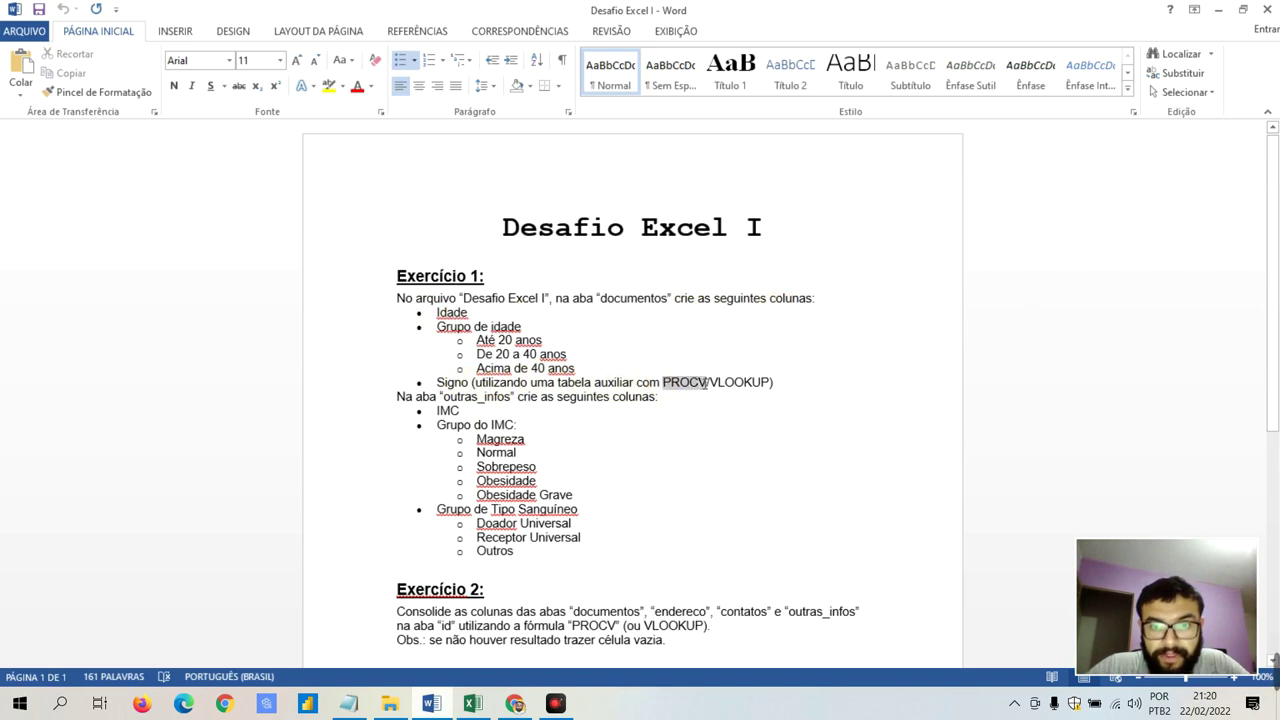
left_click_drag(709, 382, 752, 378)
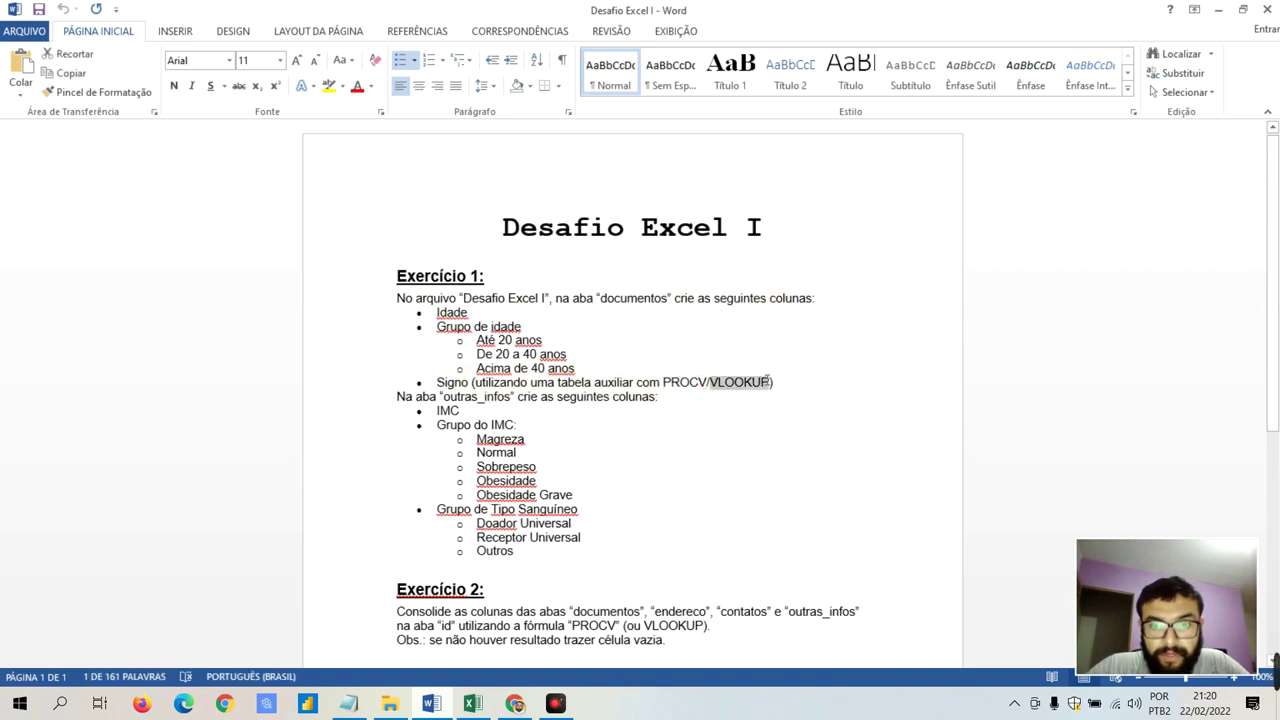
left_click(578, 374)
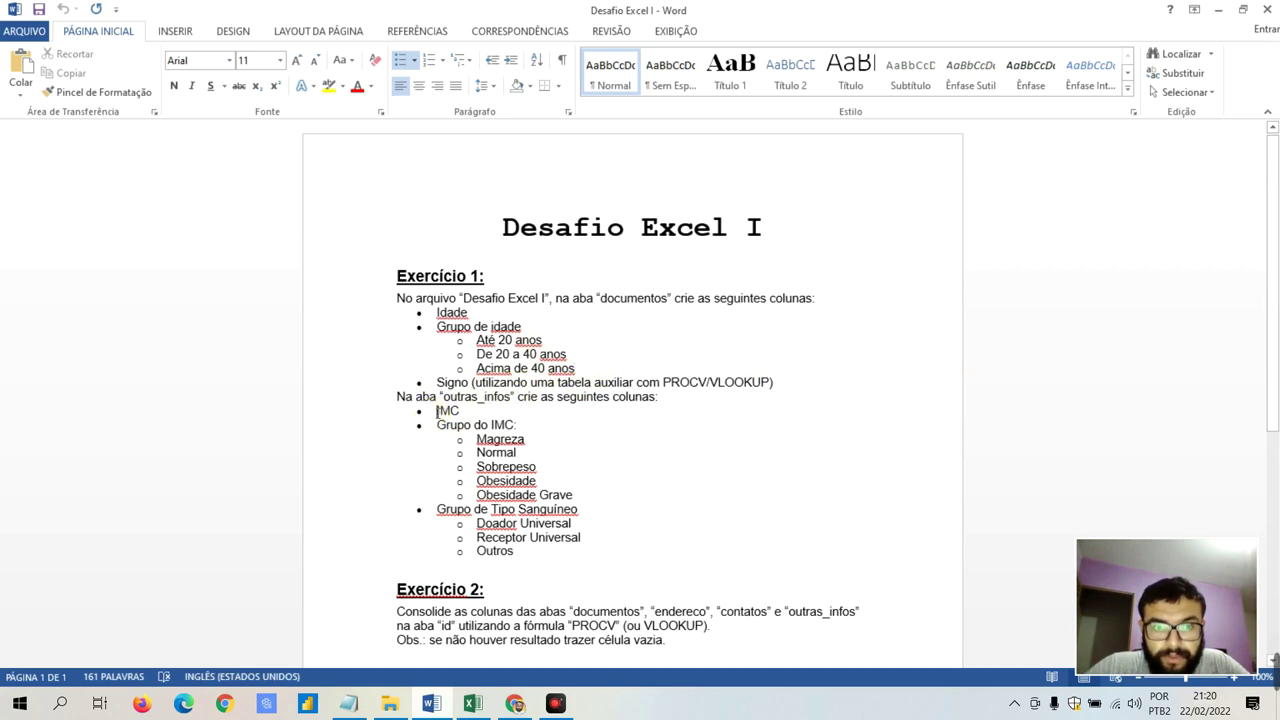
Highlight the IMC and Grupo de Tipo Sanguíneo items in the exercise list
left_click_drag(457, 411, 514, 424)
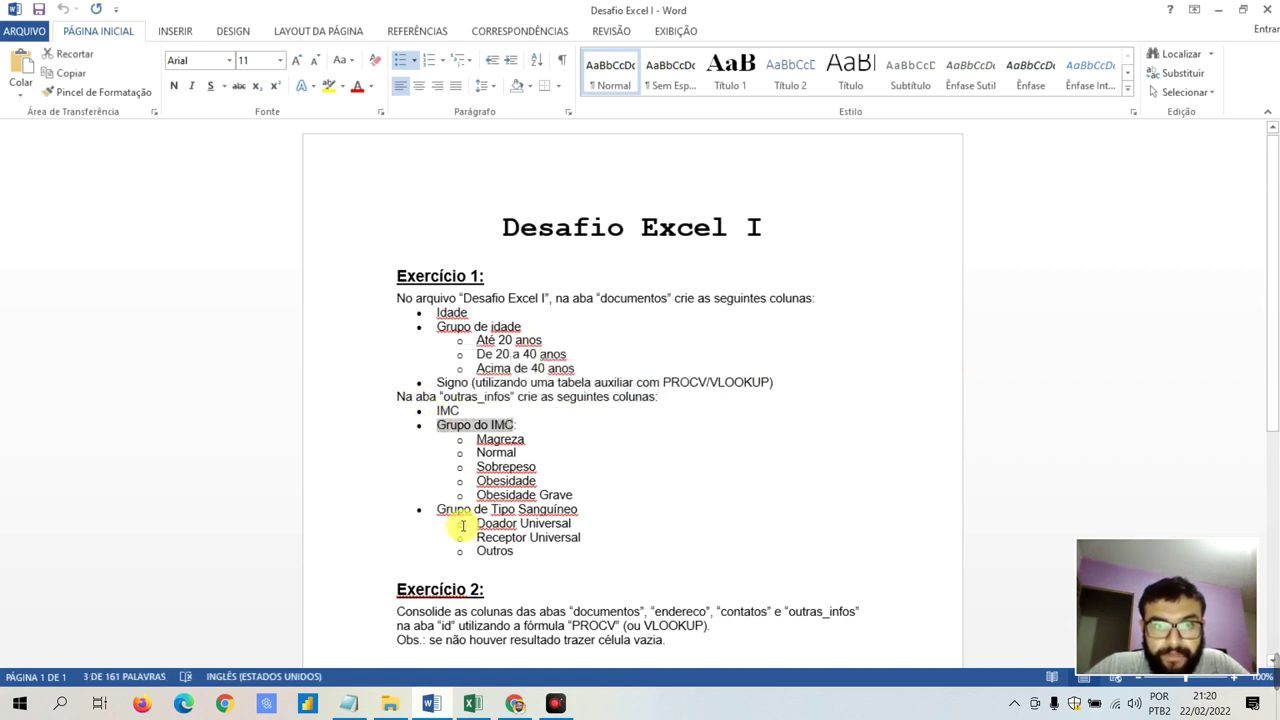
left_click_drag(440, 509, 468, 509)
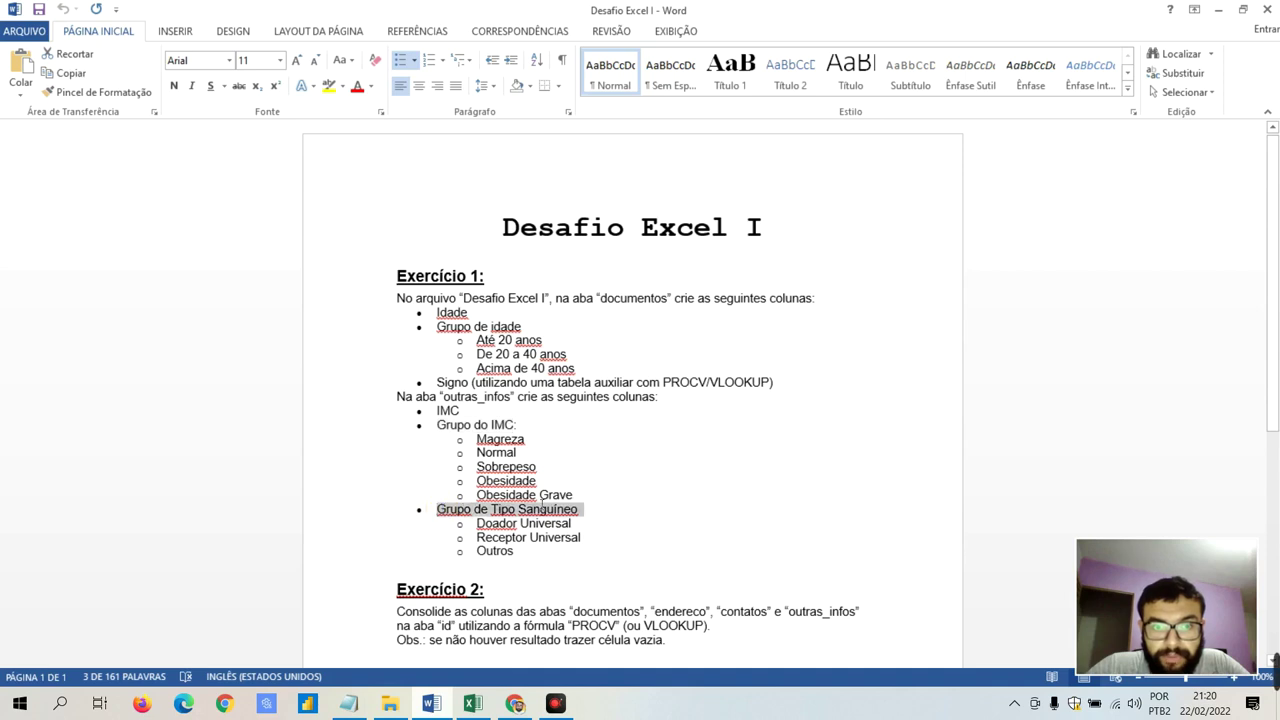
left_click(536, 523)
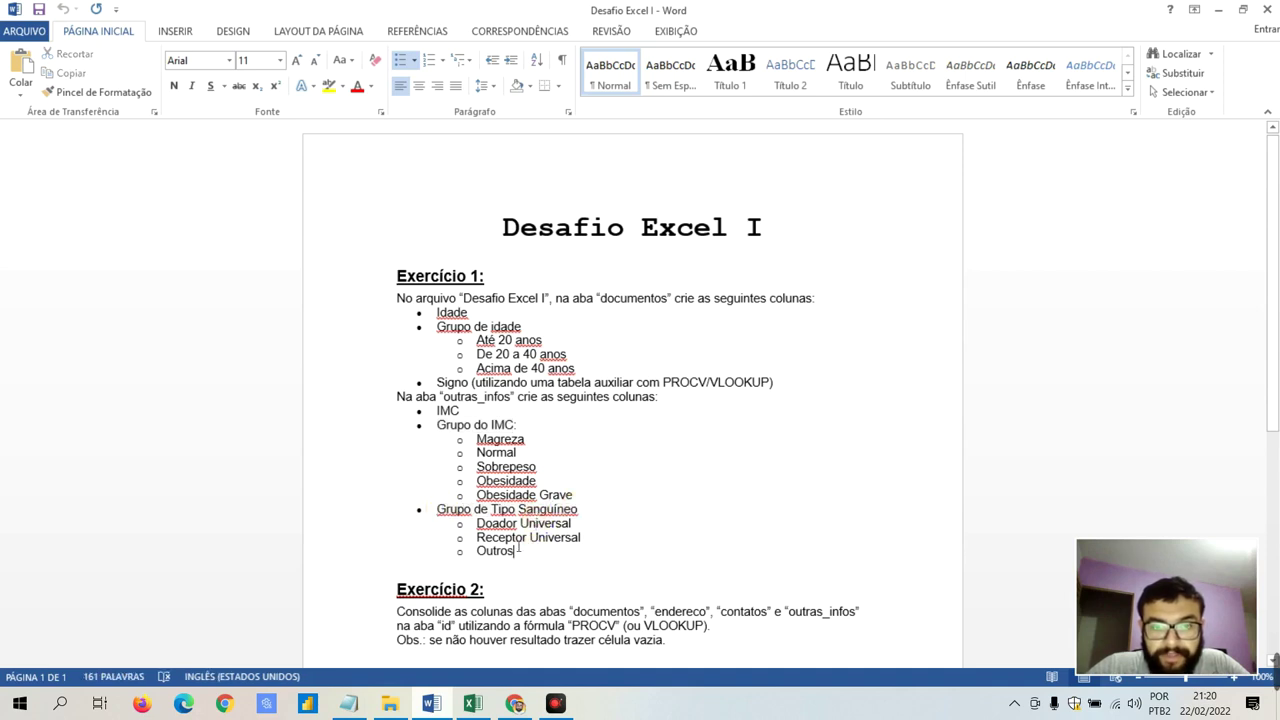
mouse_move(518, 550)
left_mouse_down()
mouse_move(487, 425)
mouse_move(474, 455)
mouse_move(476, 441)
left_mouse_up()
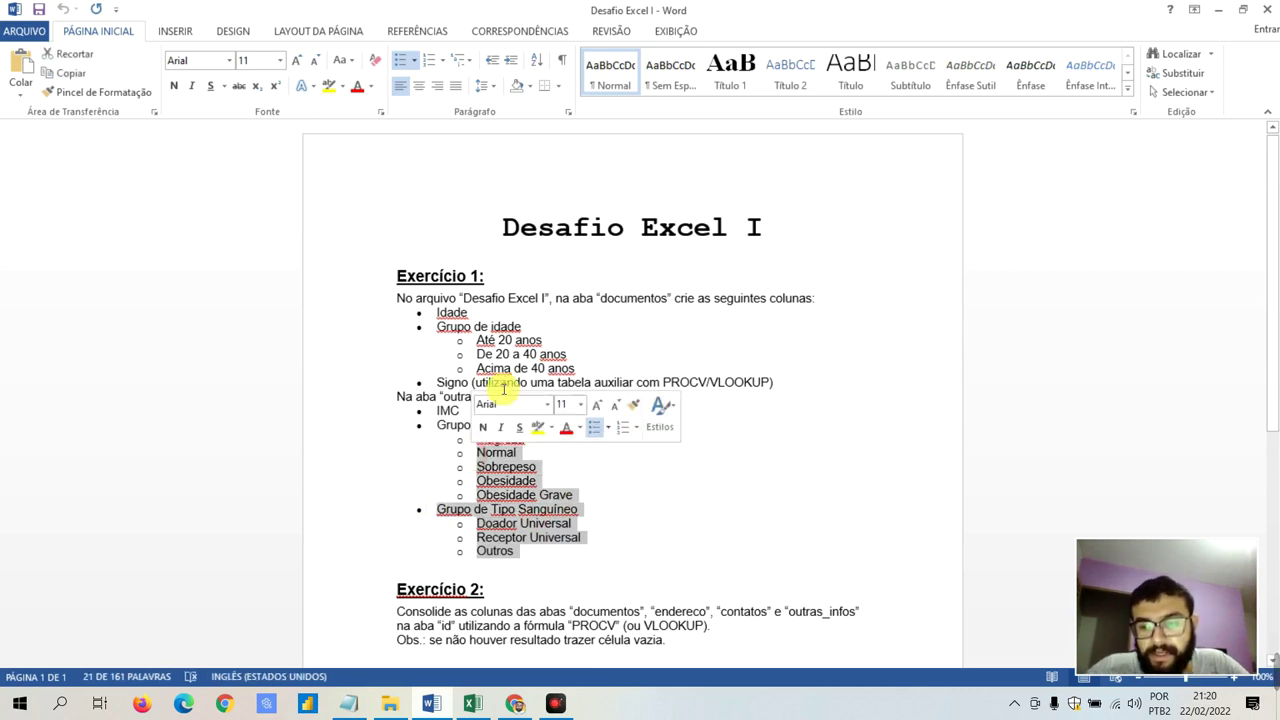
left_click(476, 480)
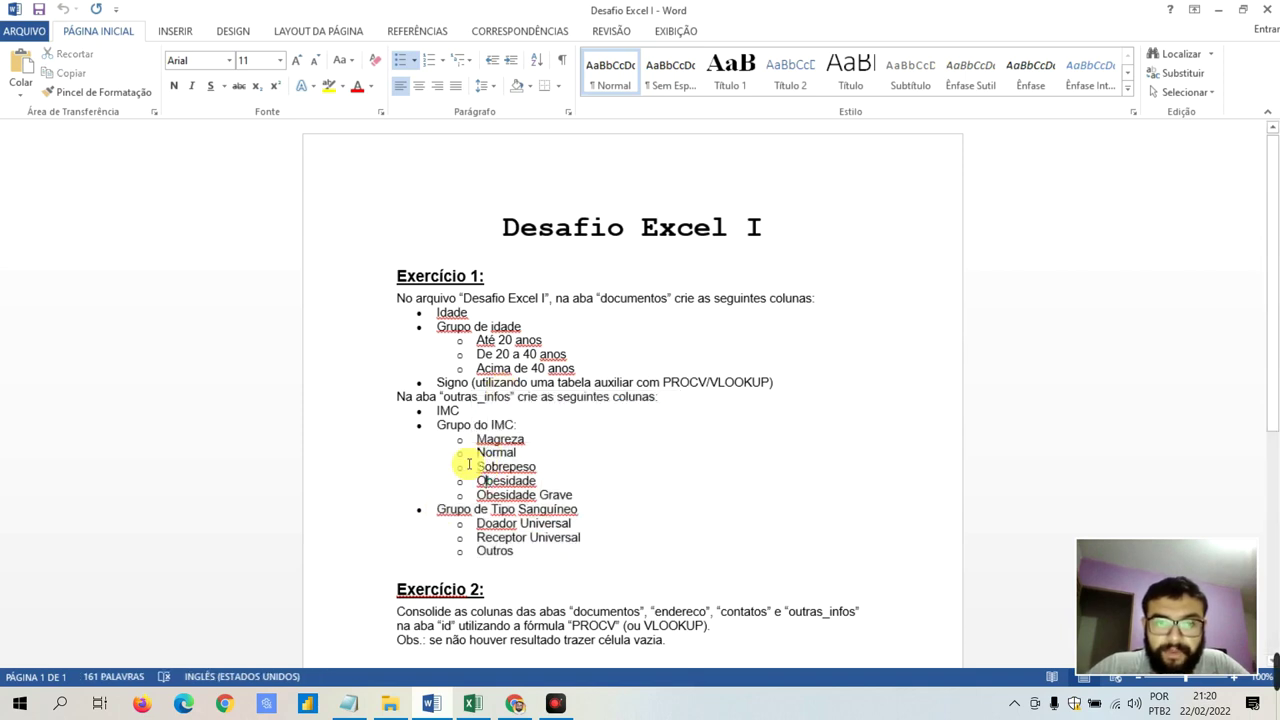
Pick out the word Idade in the instructions, then settle back on the Excel workbook
double_click(463, 312)
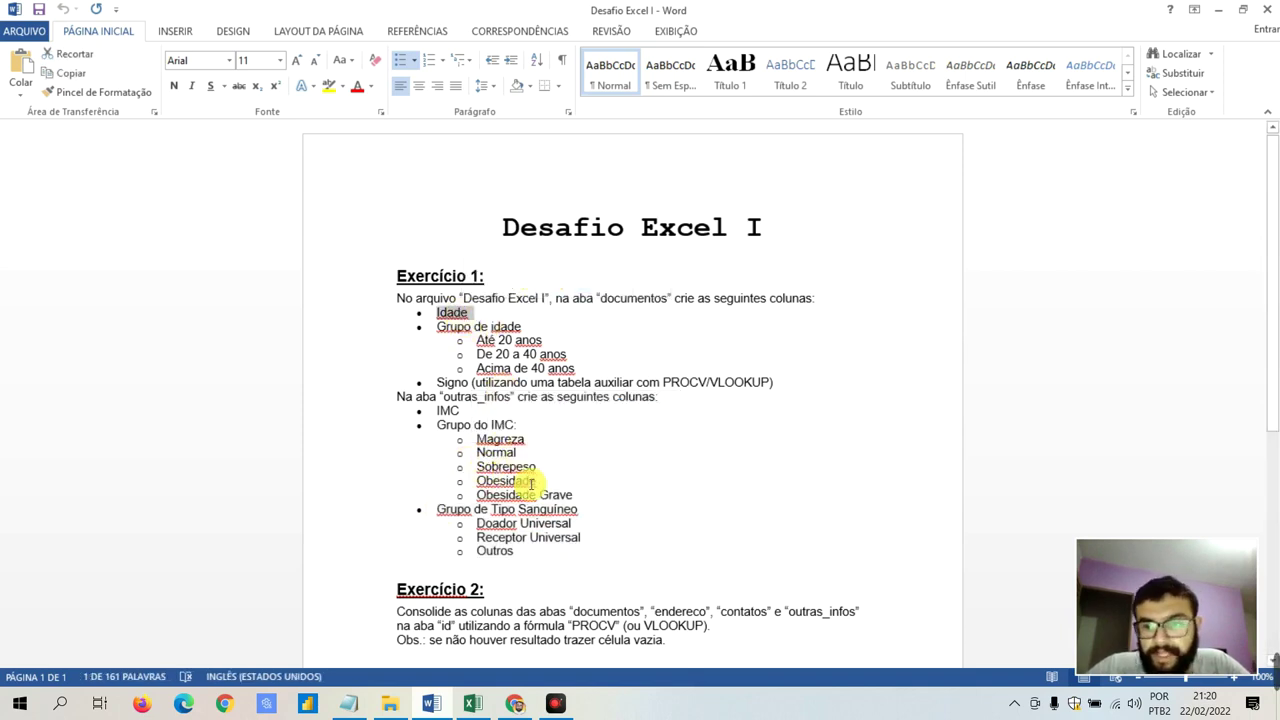
left_click(473, 704)
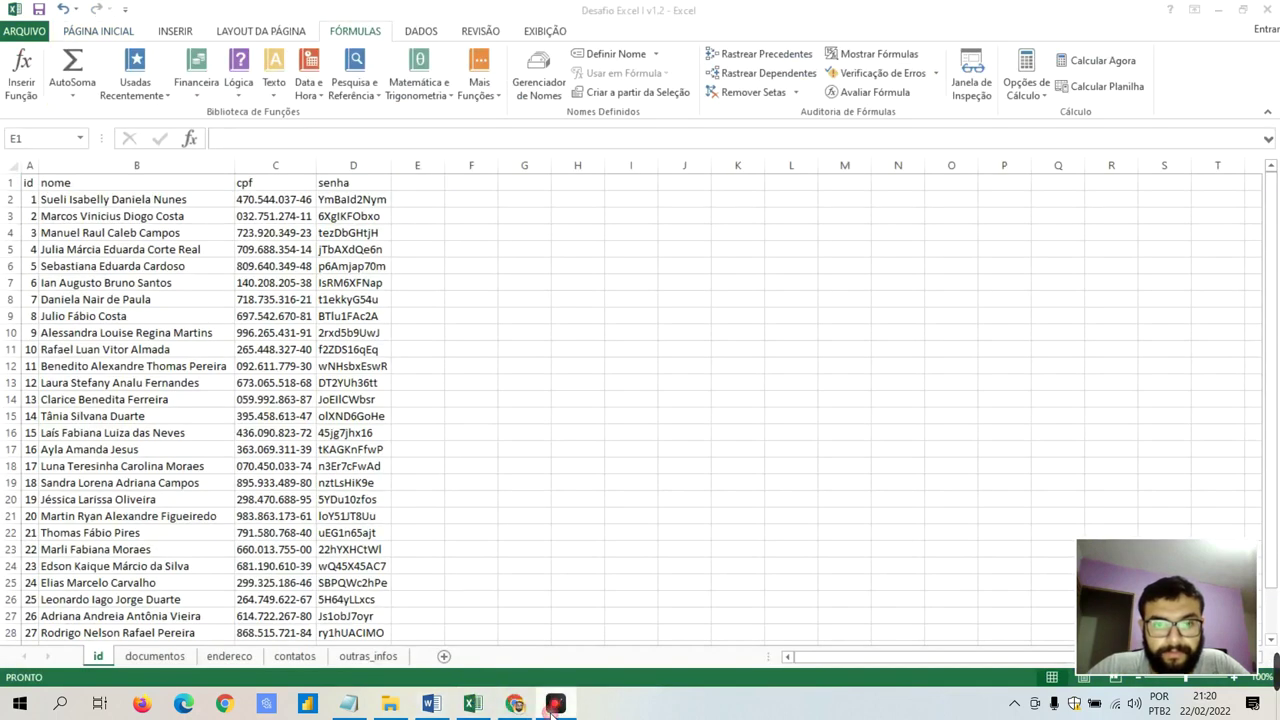
left_click(449, 703)
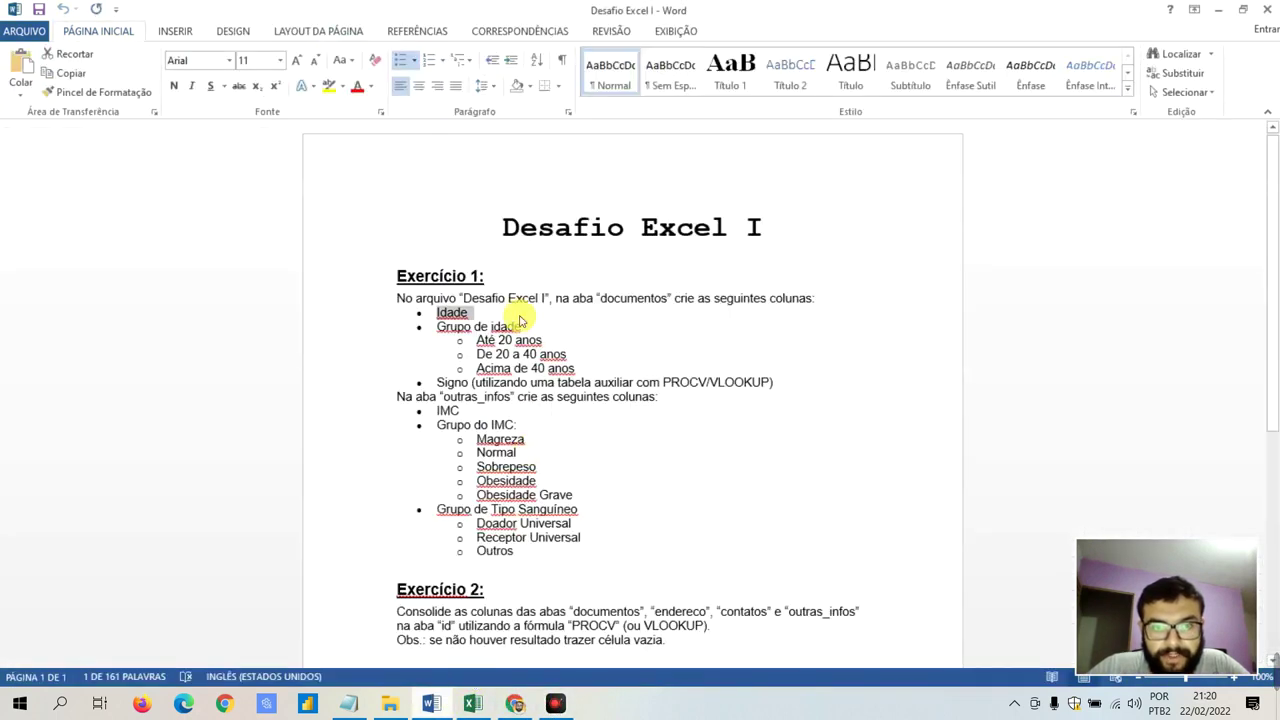
left_click(484, 316)
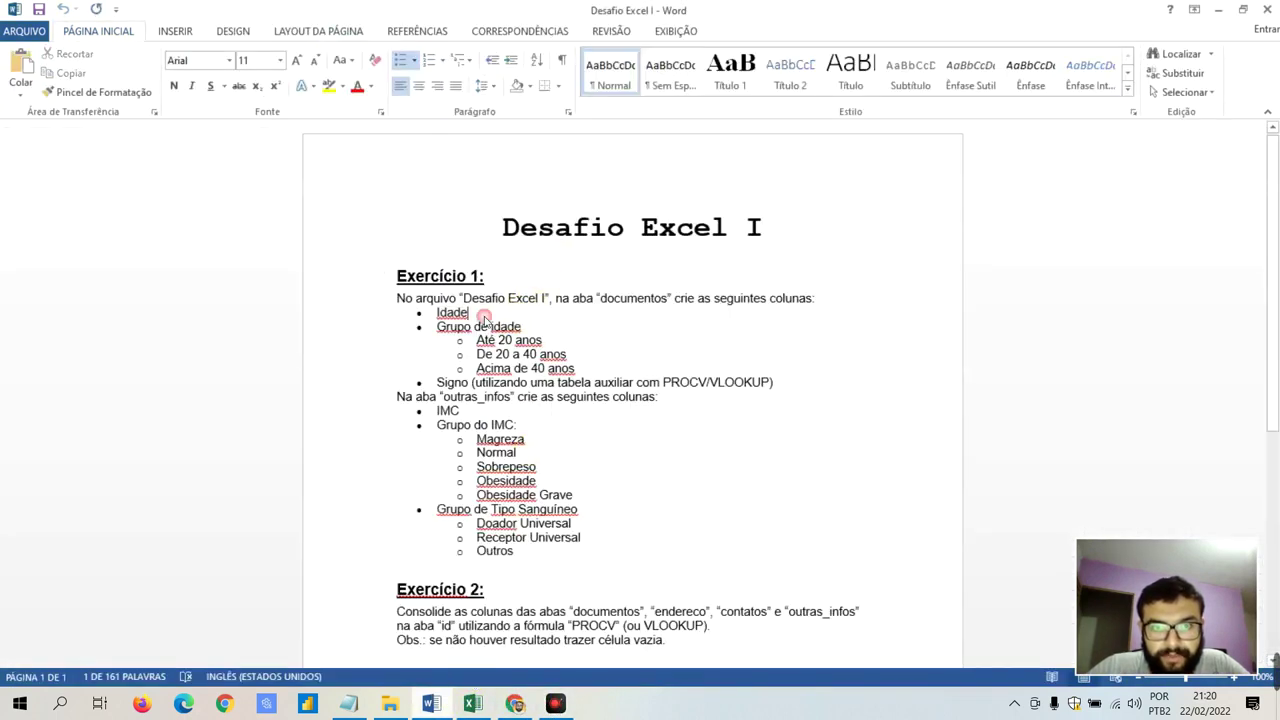
left_click(473, 704)
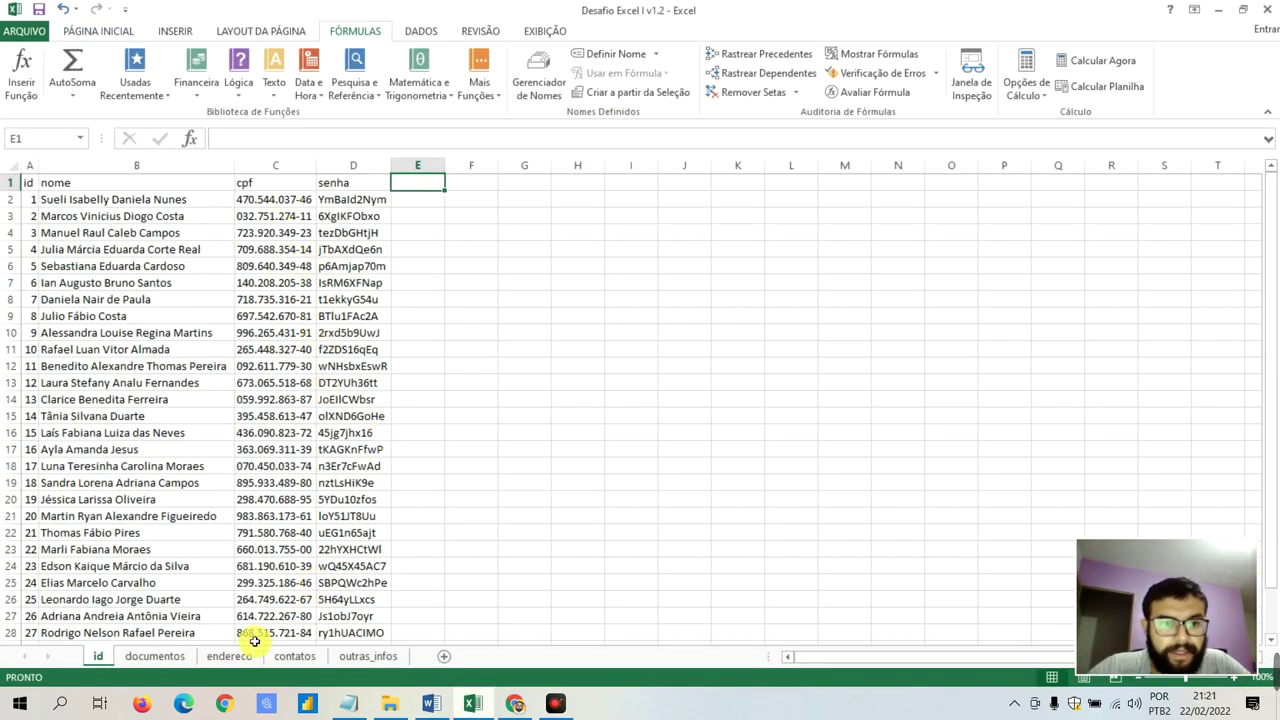
Switch to the documentos sheet, inspect the nome and cpf columns, and show the Inserir ribbon
left_click(180, 660)
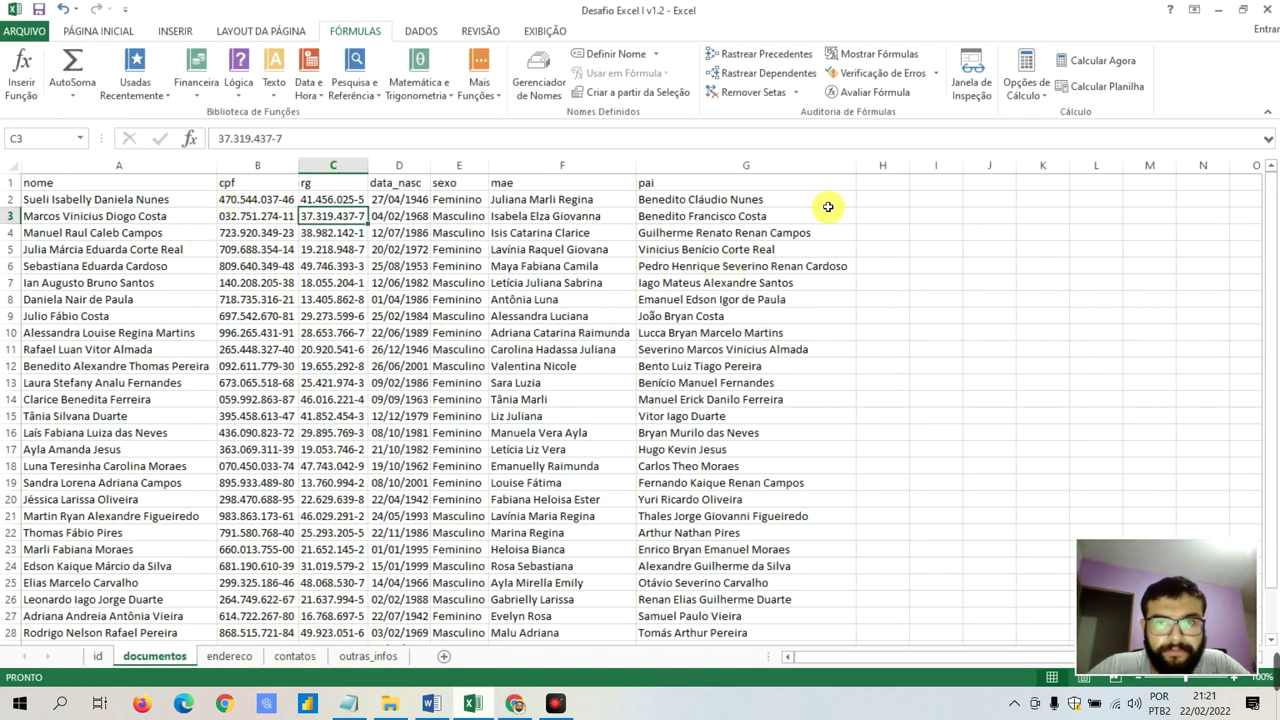
left_click(196, 166)
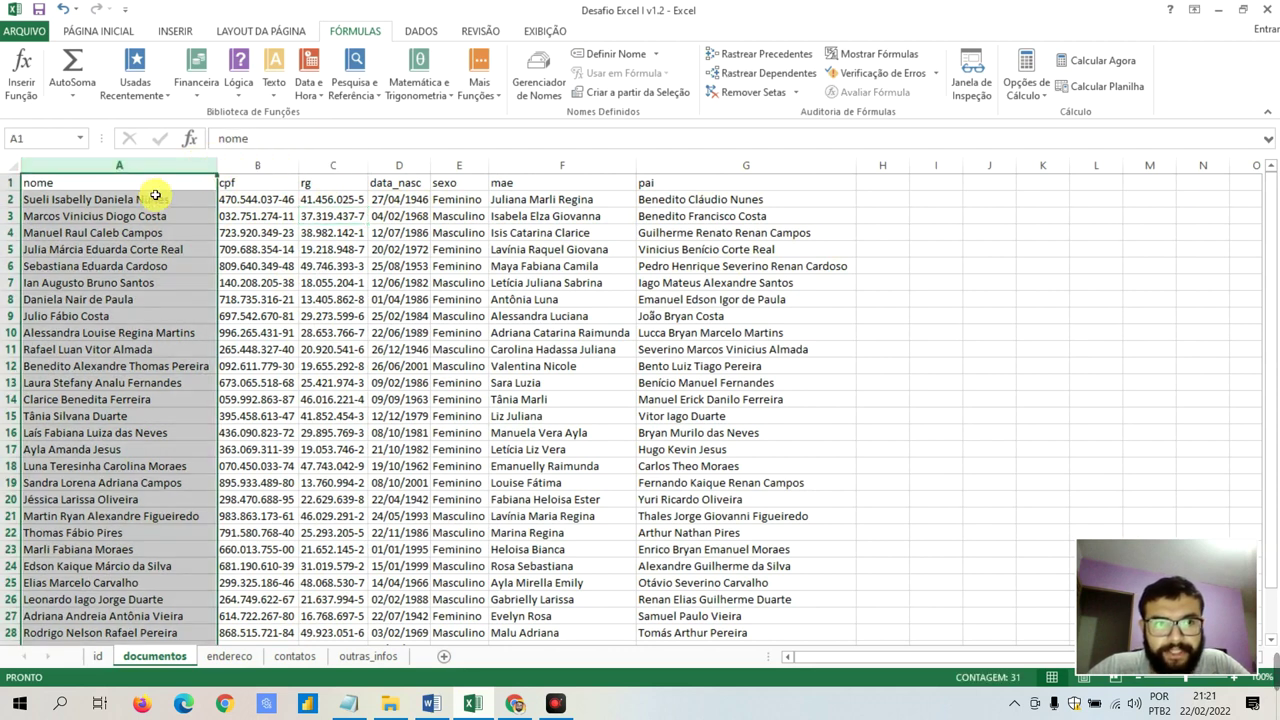
left_click(258, 166)
right_click(258, 165)
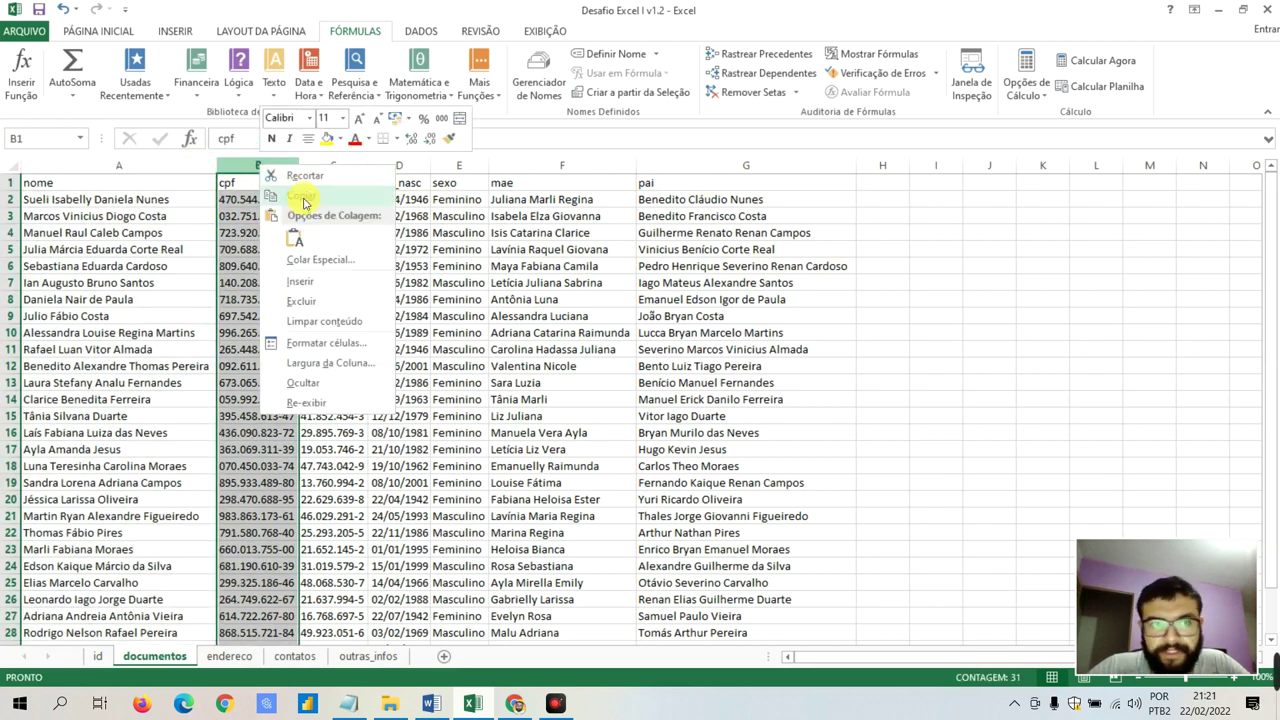
key("Escape")
left_click(898, 265)
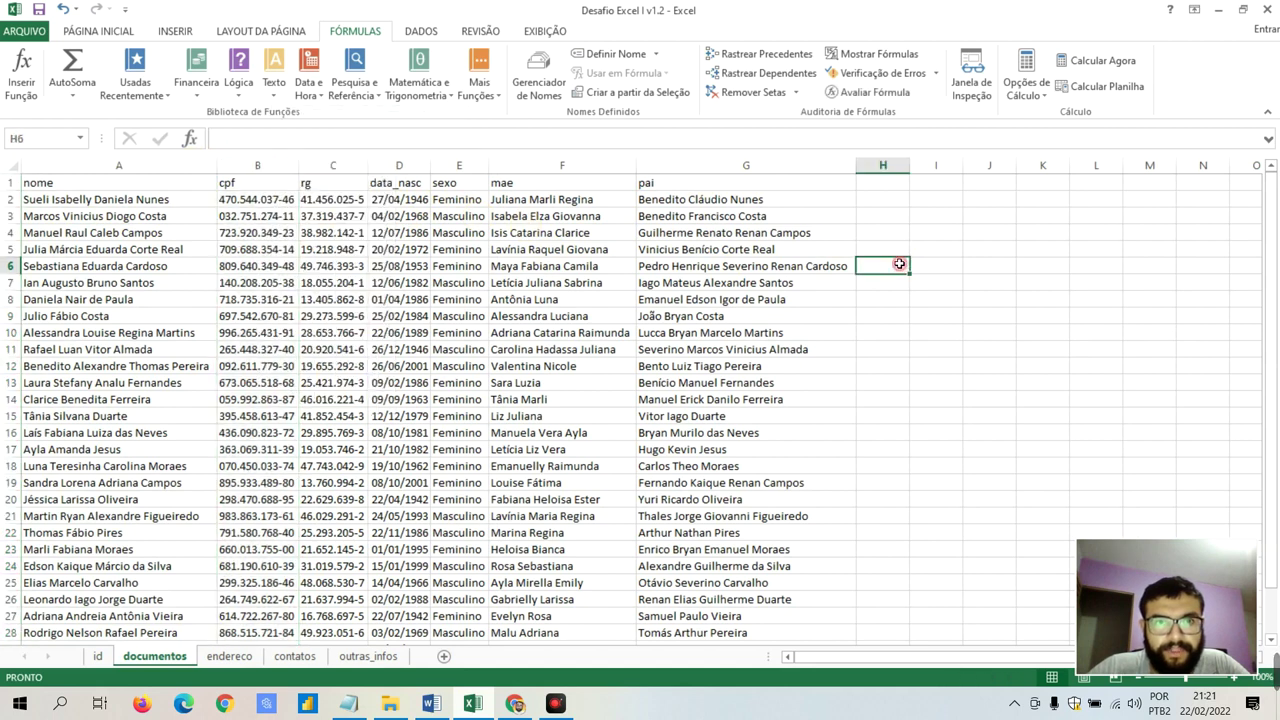
left_click(100, 31)
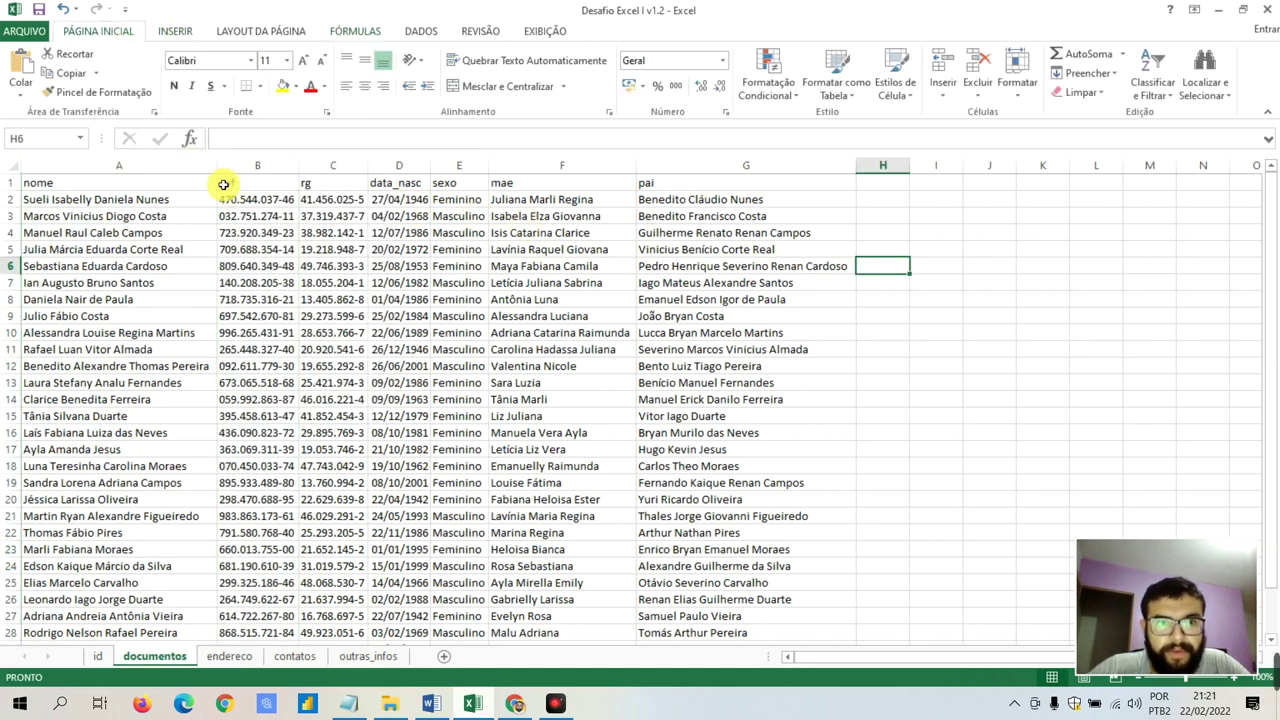
left_click(176, 31)
Insert a new column B before cpf and enter the header 'Idade' in B1
left_click(256, 165)
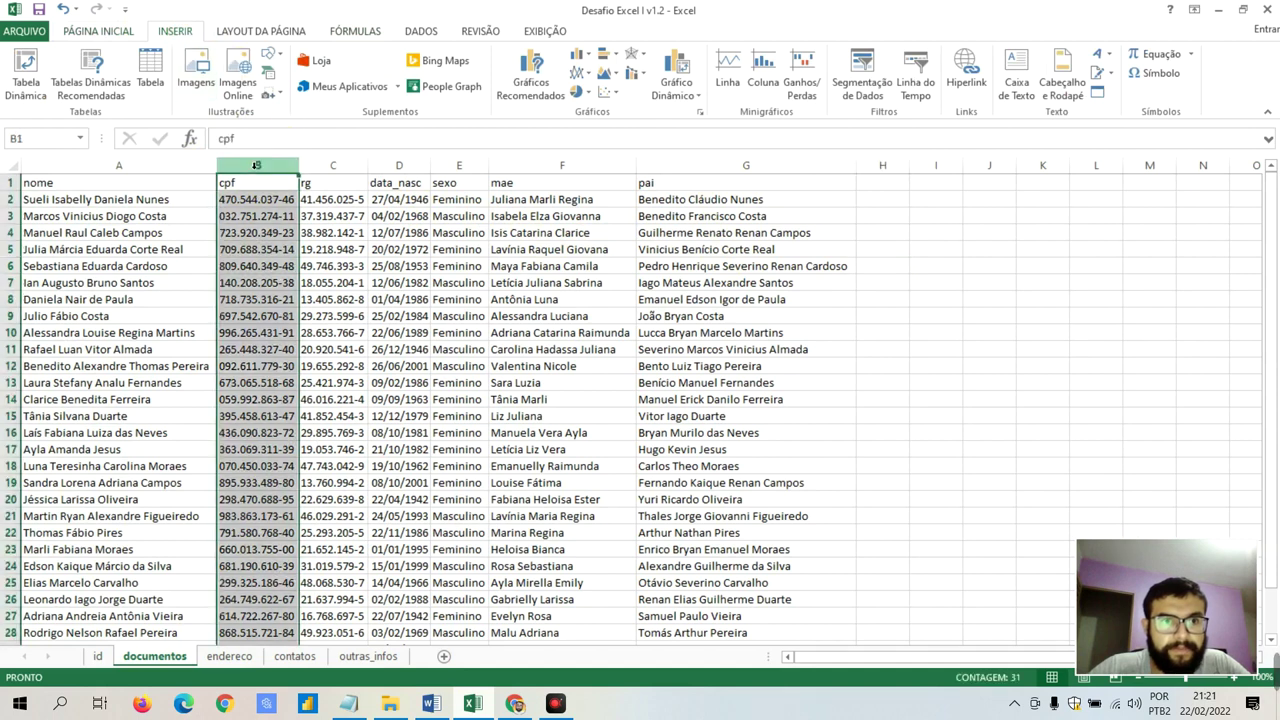
right_click(256, 166)
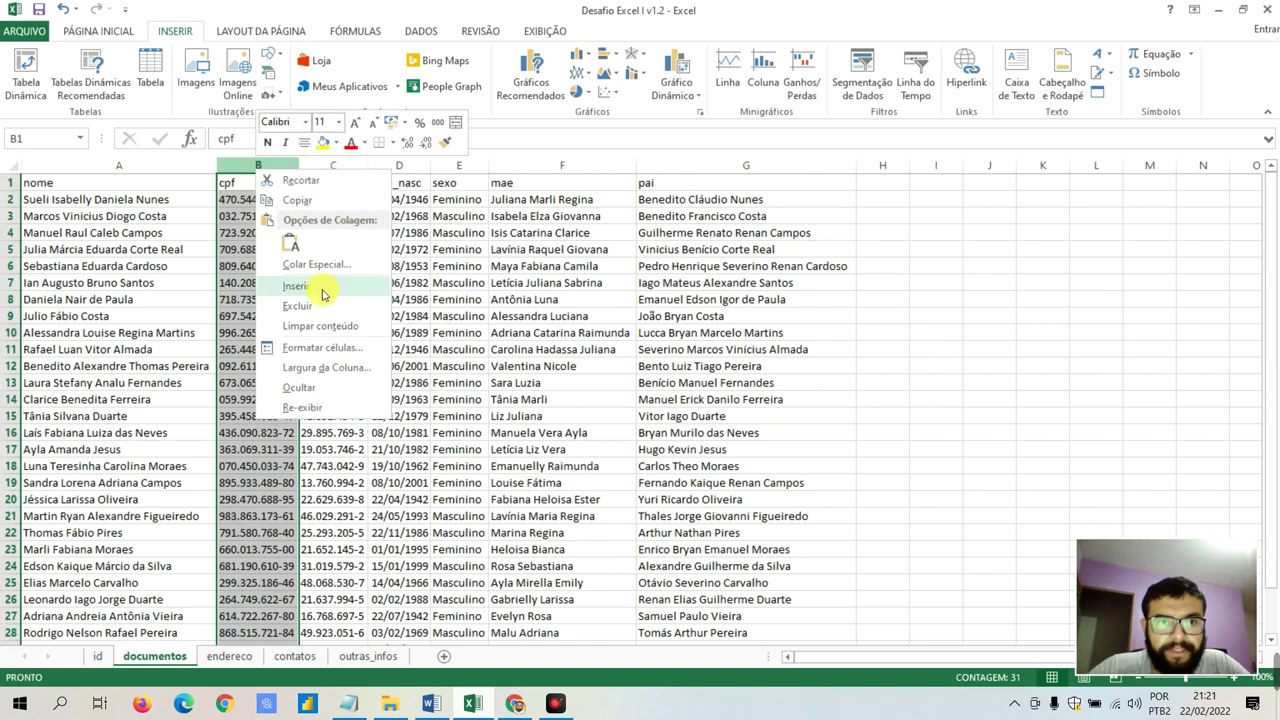
left_click(323, 293)
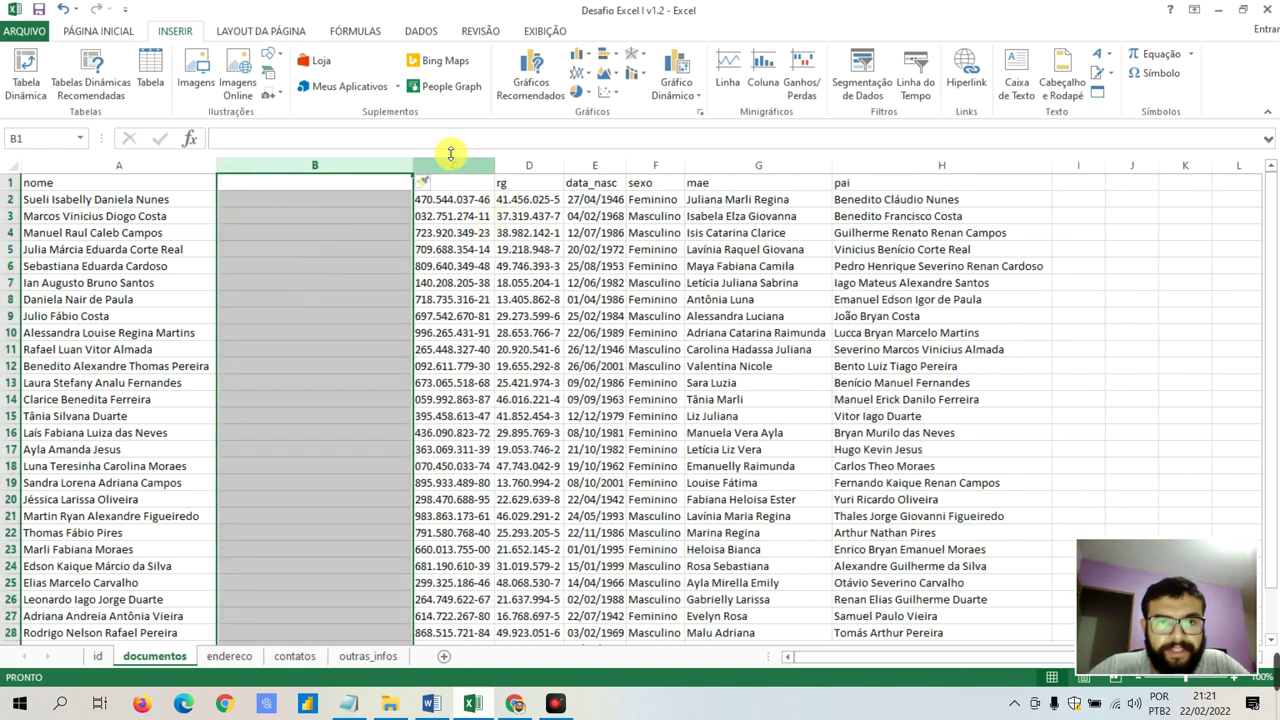
left_click(312, 219)
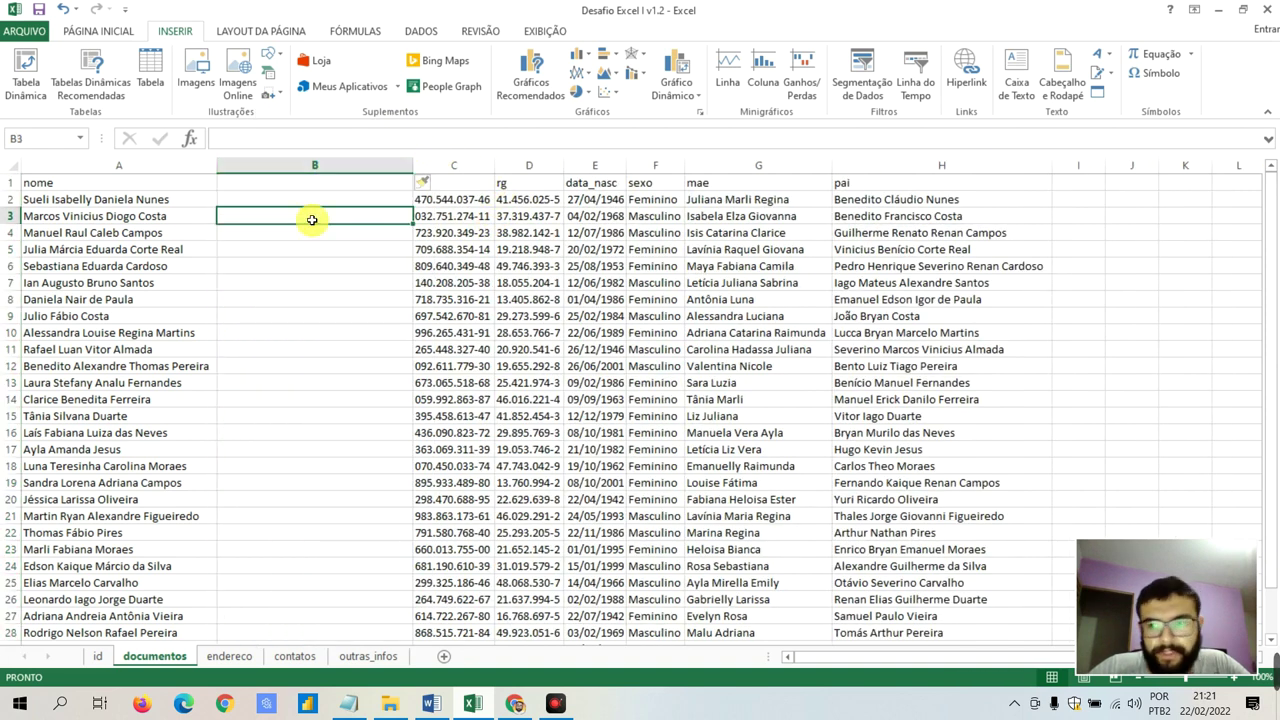
left_click(307, 191)
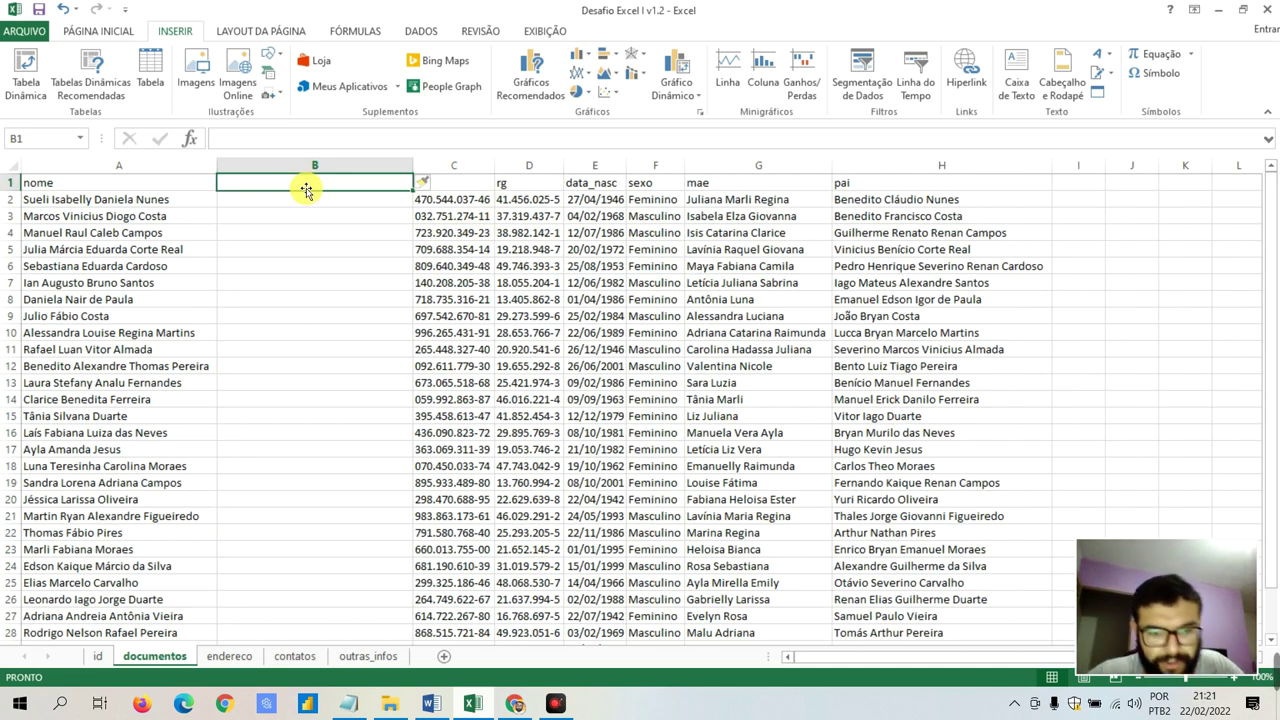
type("Idade")
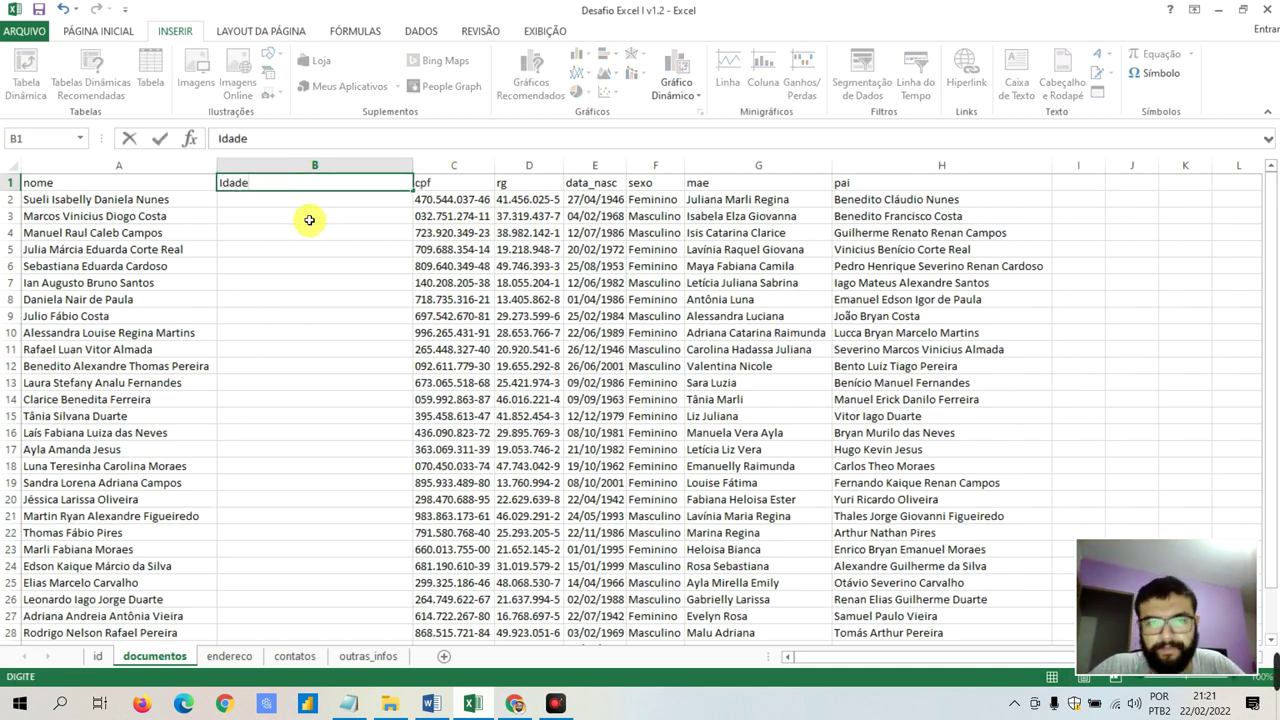
key("Return")
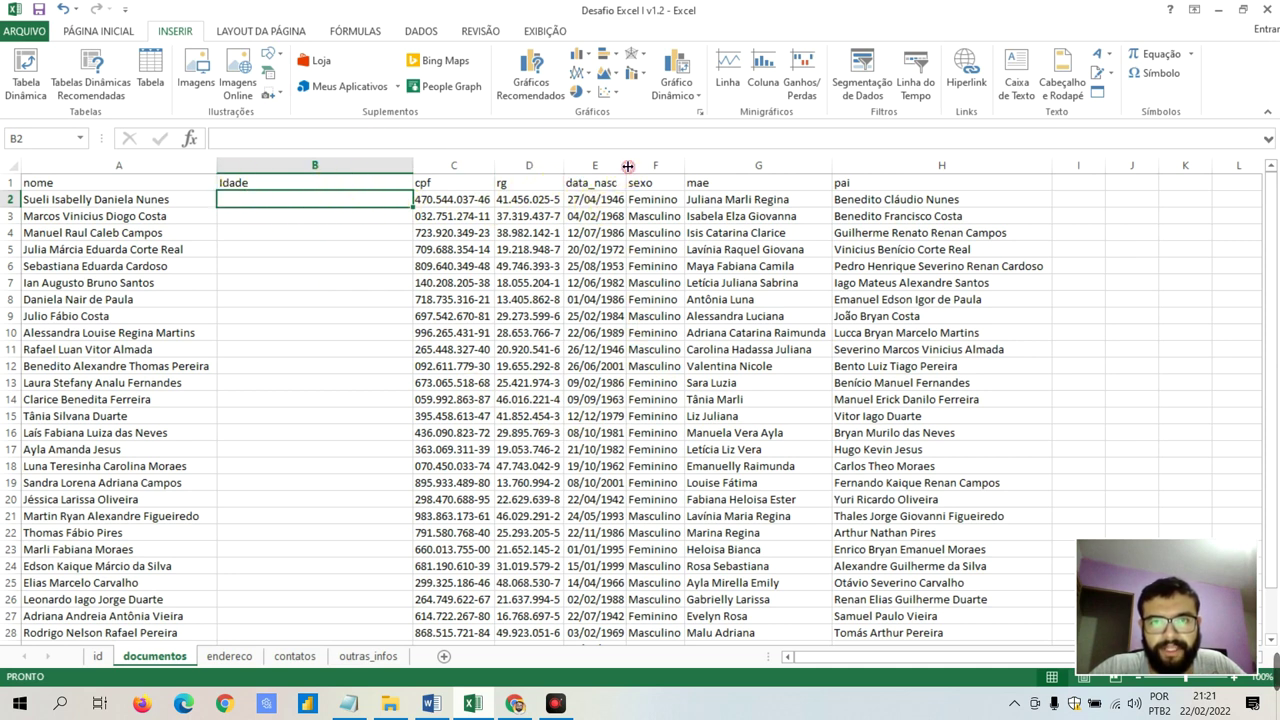
left_click(618, 198)
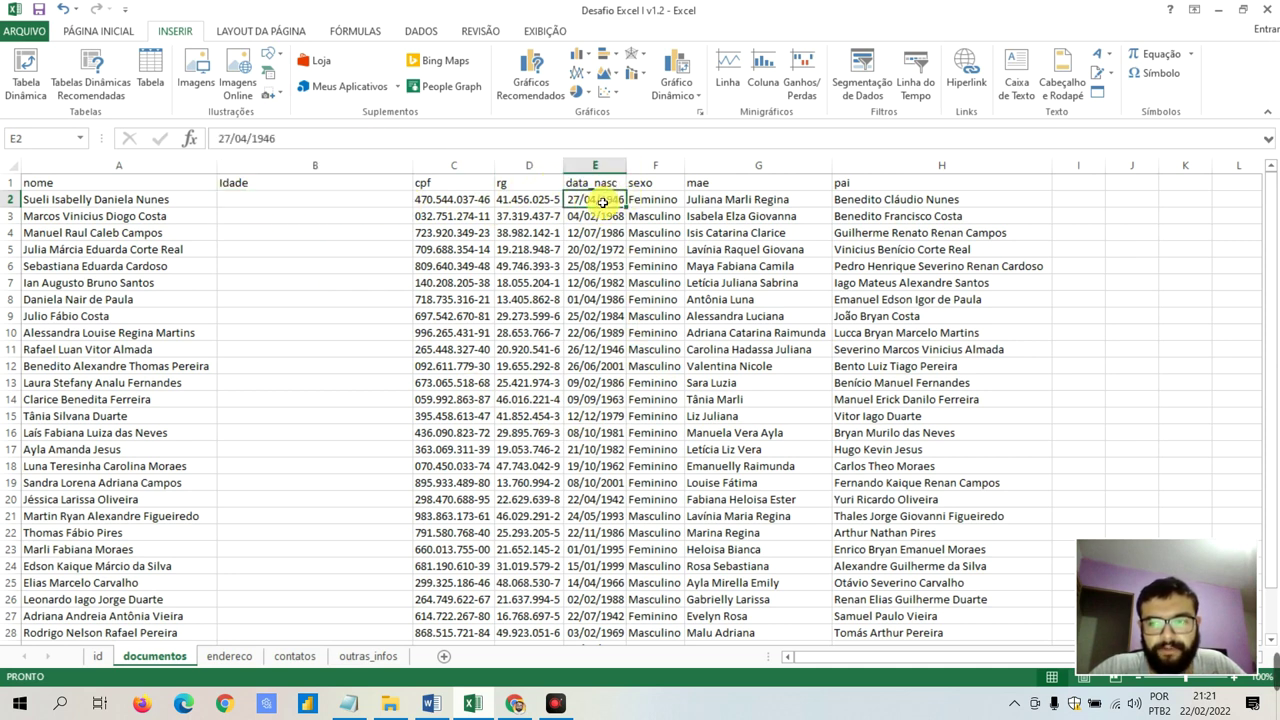
left_click(366, 200)
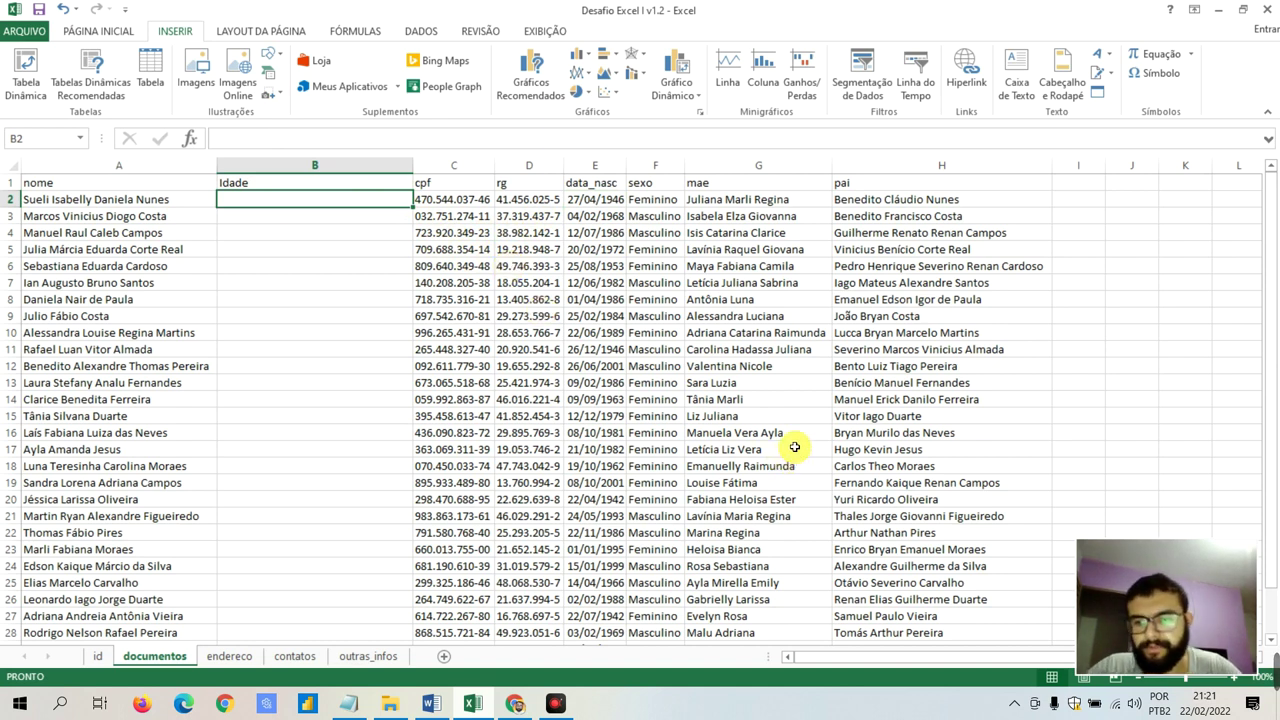
key("F2")
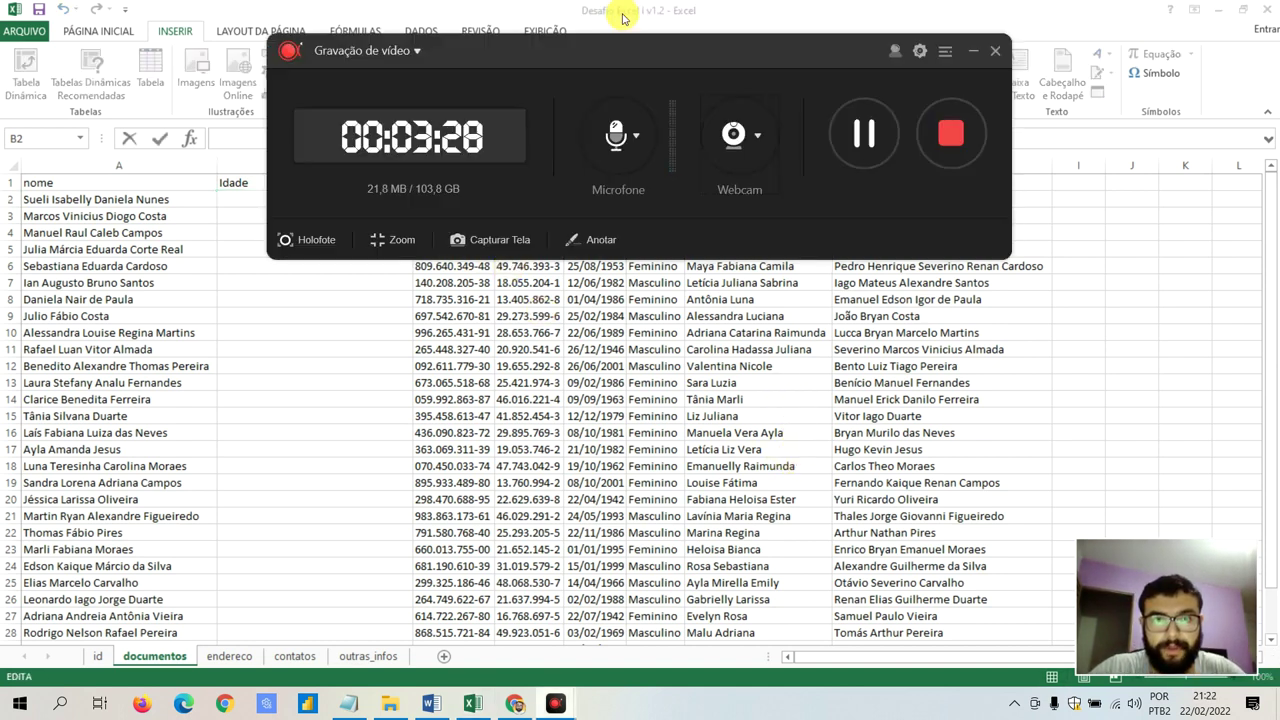
left_click(970, 53)
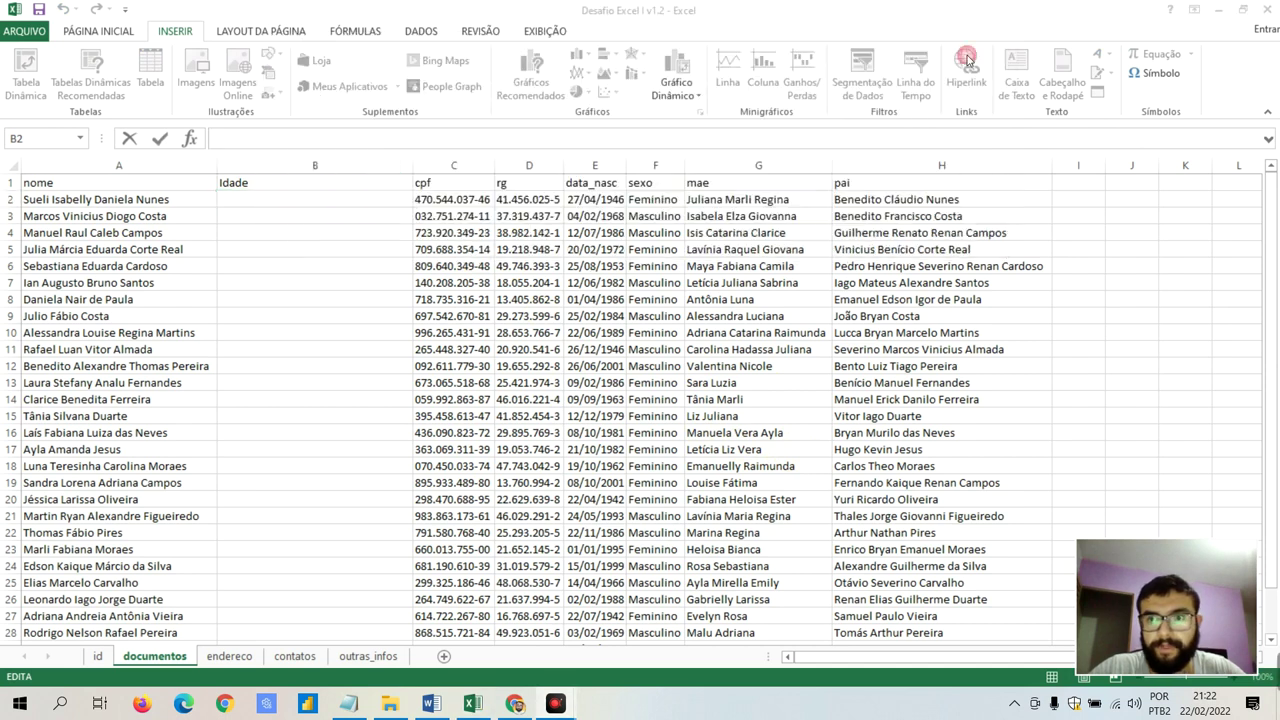
left_click(367, 205)
left_click(352, 214)
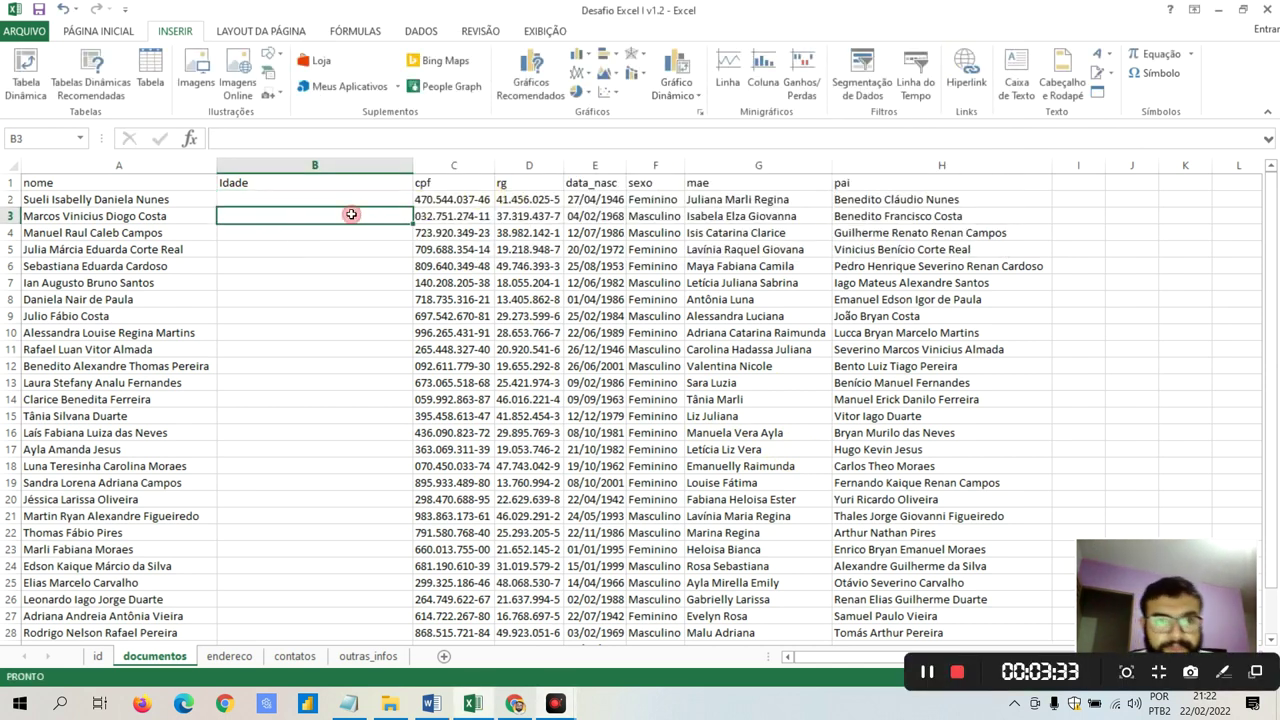
left_click(350, 199)
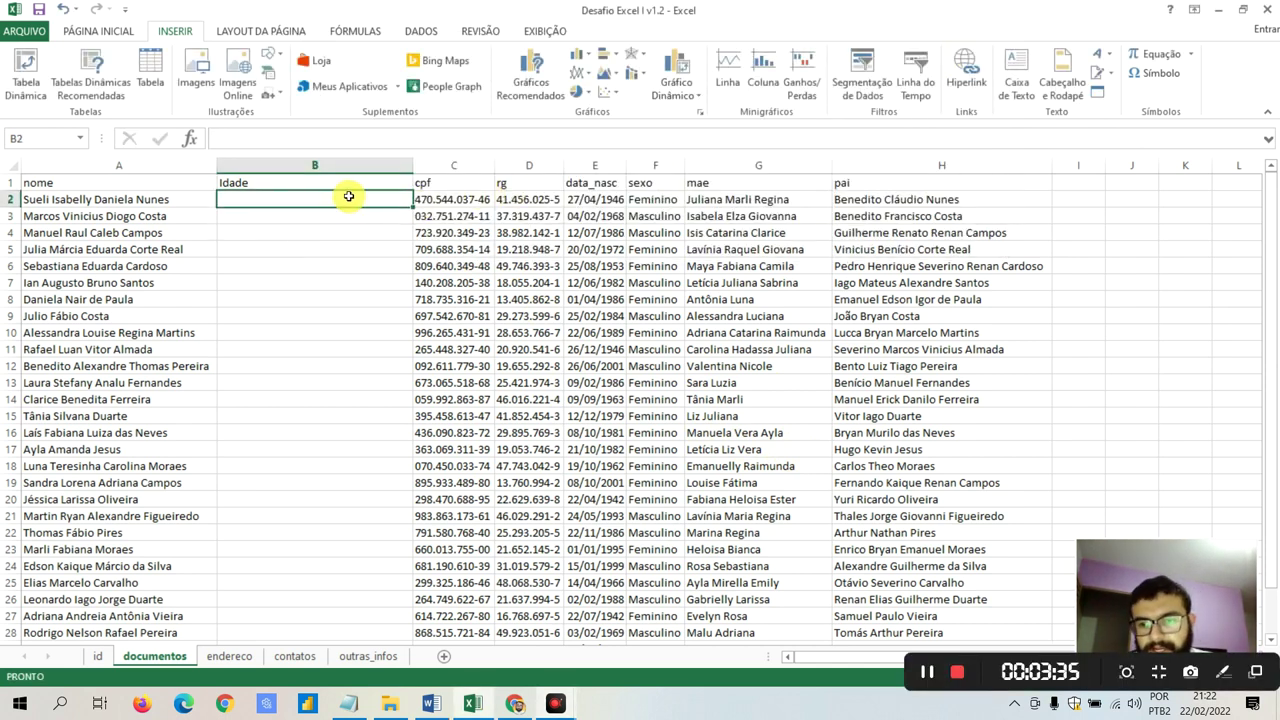
Paste the age formula into B2 and edit it in the formula bar, removing the F2 reference
type("=(ANO(AGORA())-ANO(F2))")
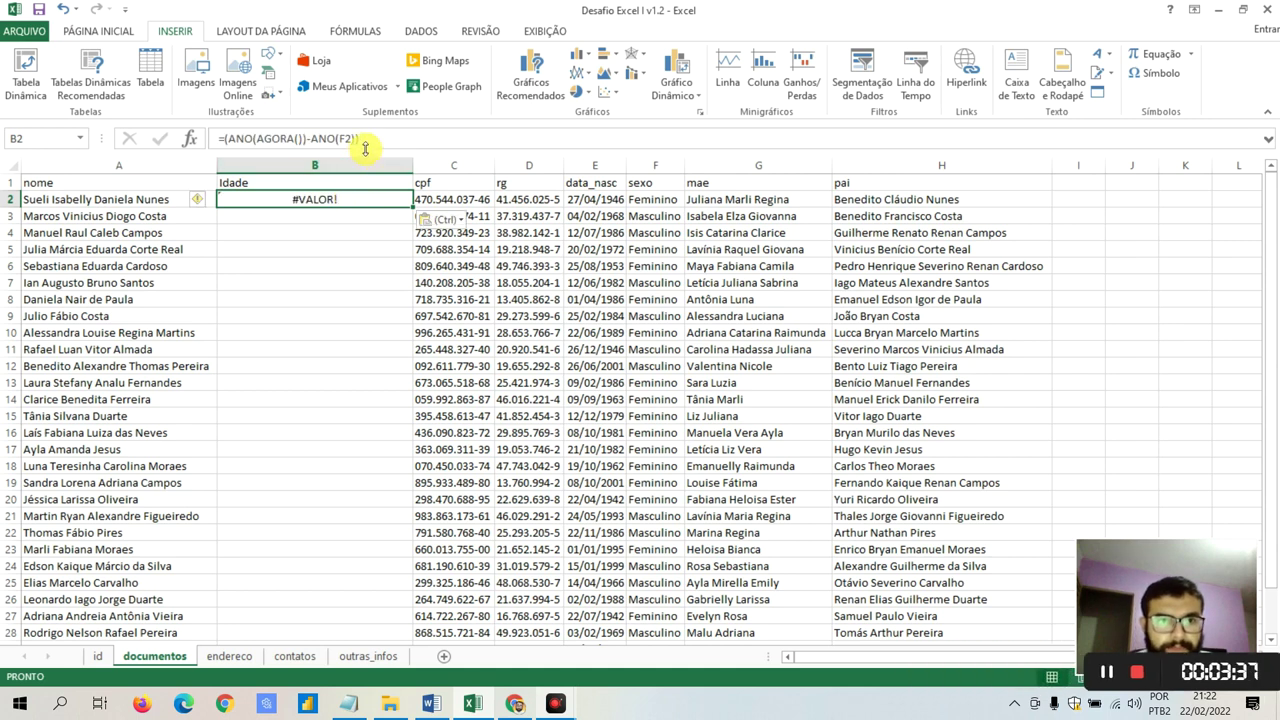
left_click(351, 138)
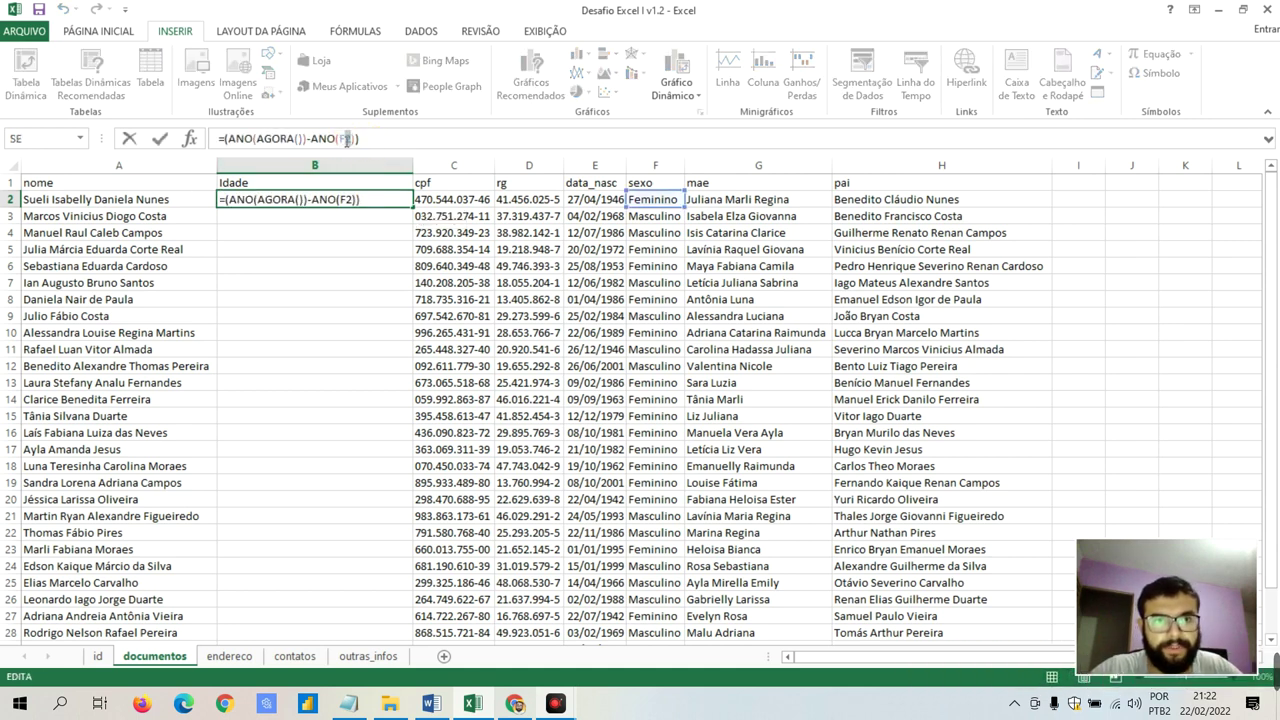
key("BackSpace")
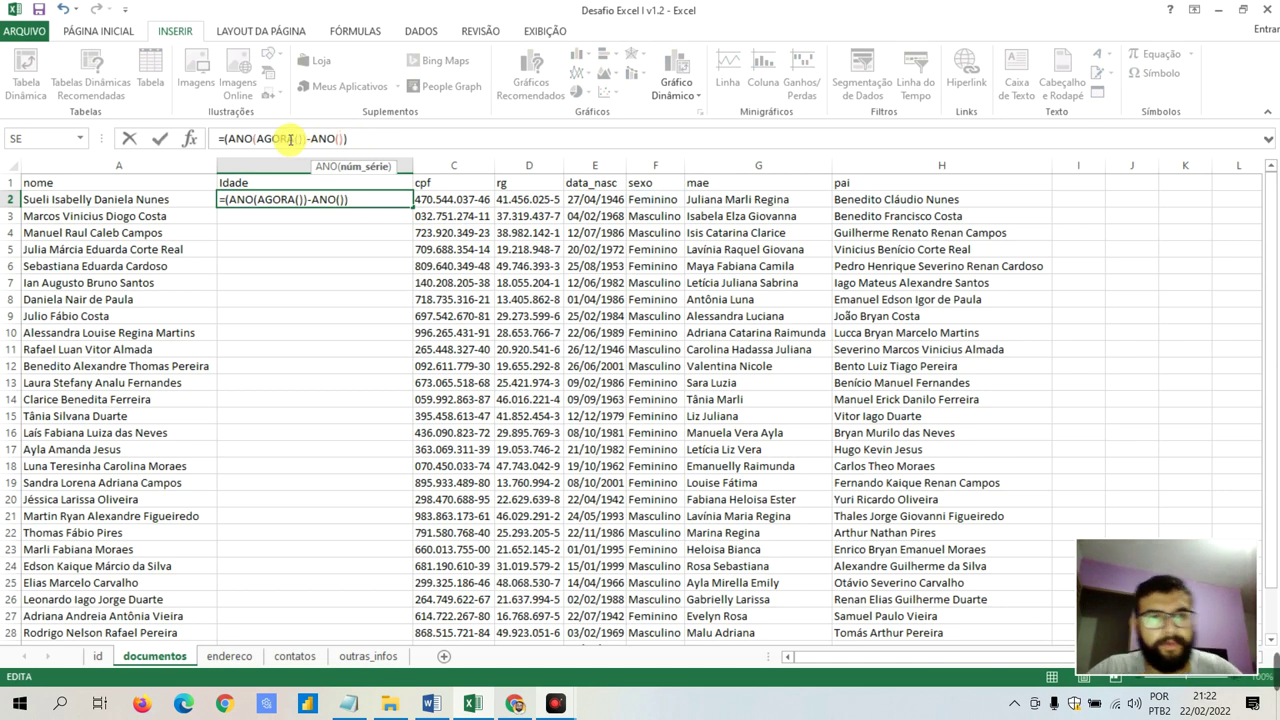
left_click(358, 138)
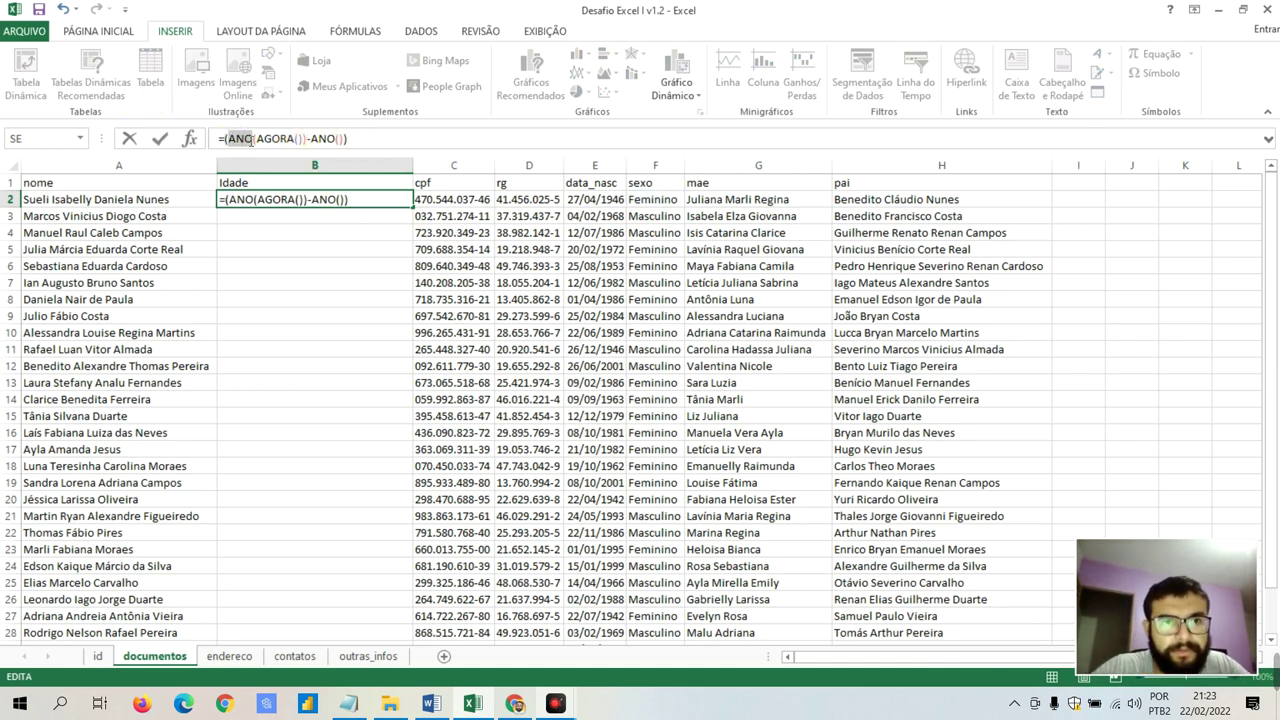
left_click(257, 141)
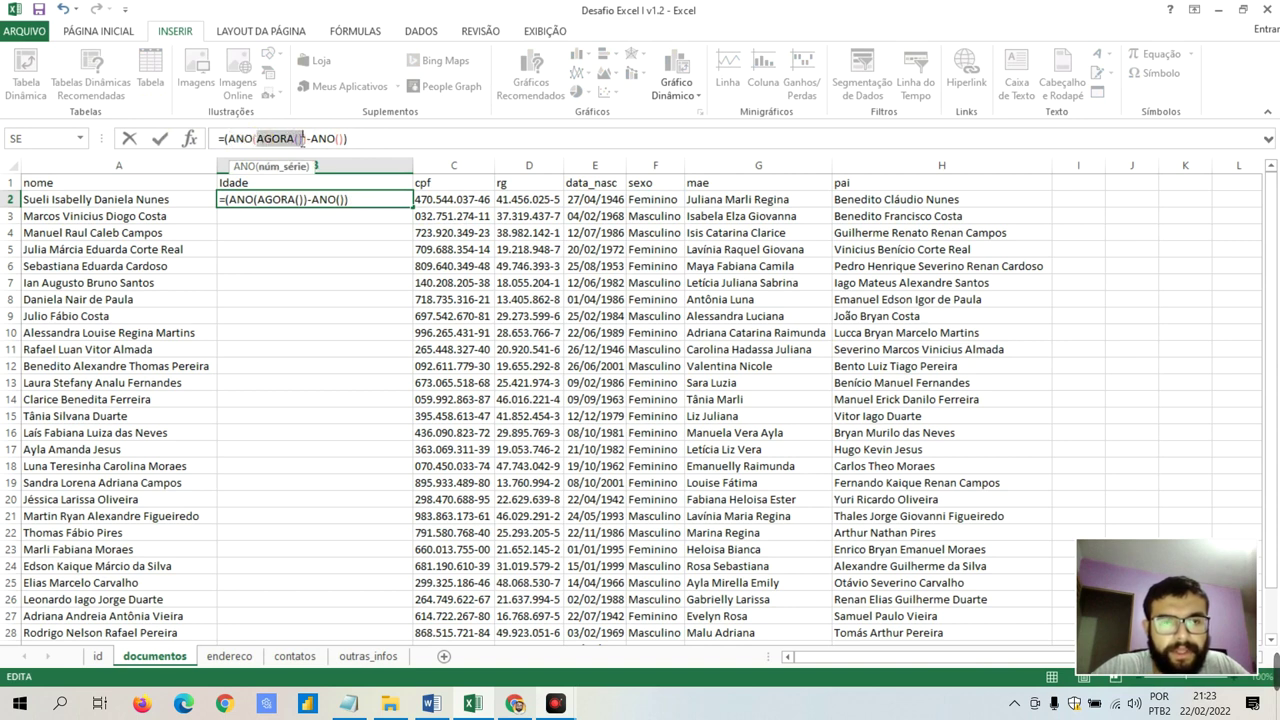
left_click(301, 141)
left_click(362, 139)
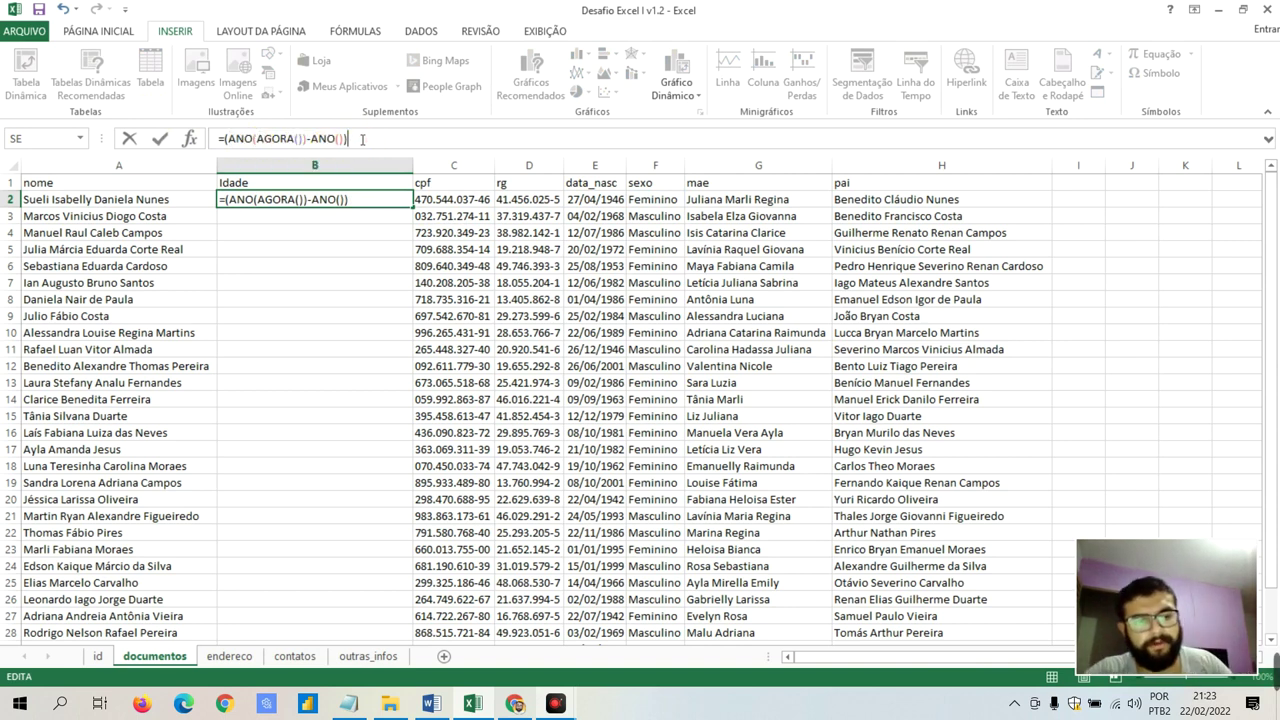
left_click(362, 139)
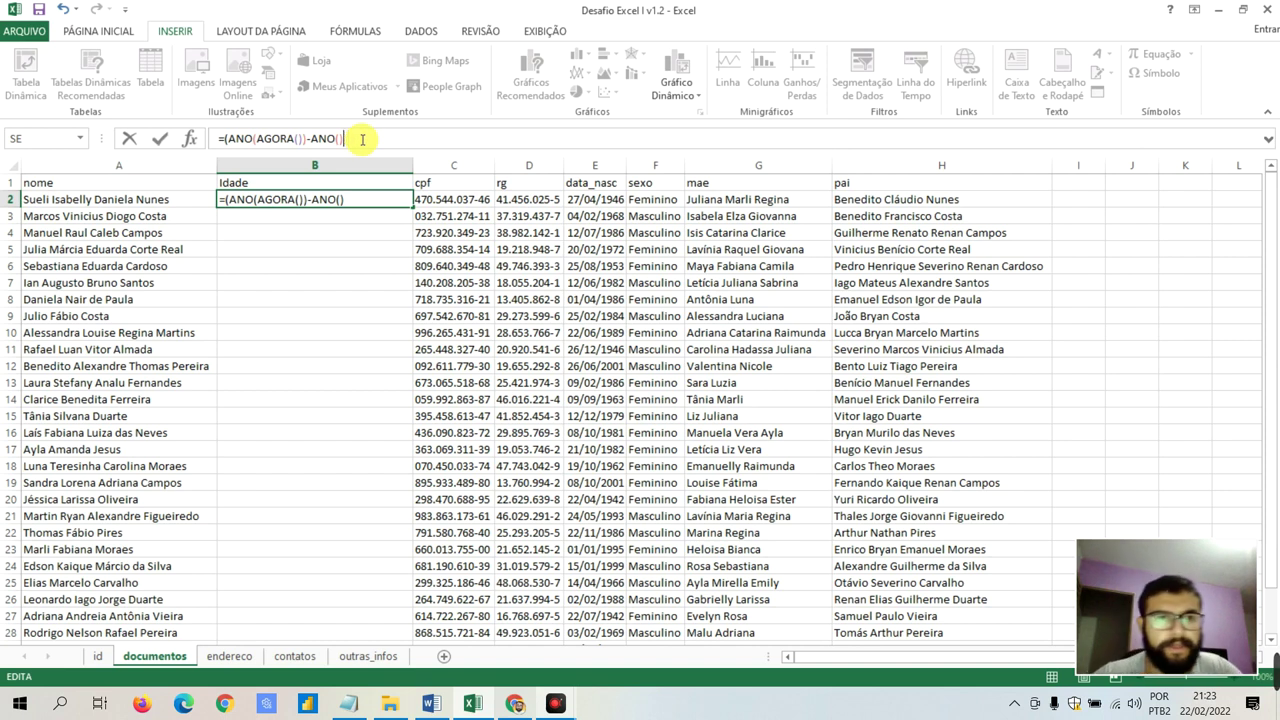
Replace B2's contents with =AGORA() to show the current date and time
key("BackSpace")
key("BackSpace")
key("BackSpace")
key("BackSpace")
key("BackSpace")
key("BackSpace")
key("BackSpace")
key("BackSpace")
type("a")
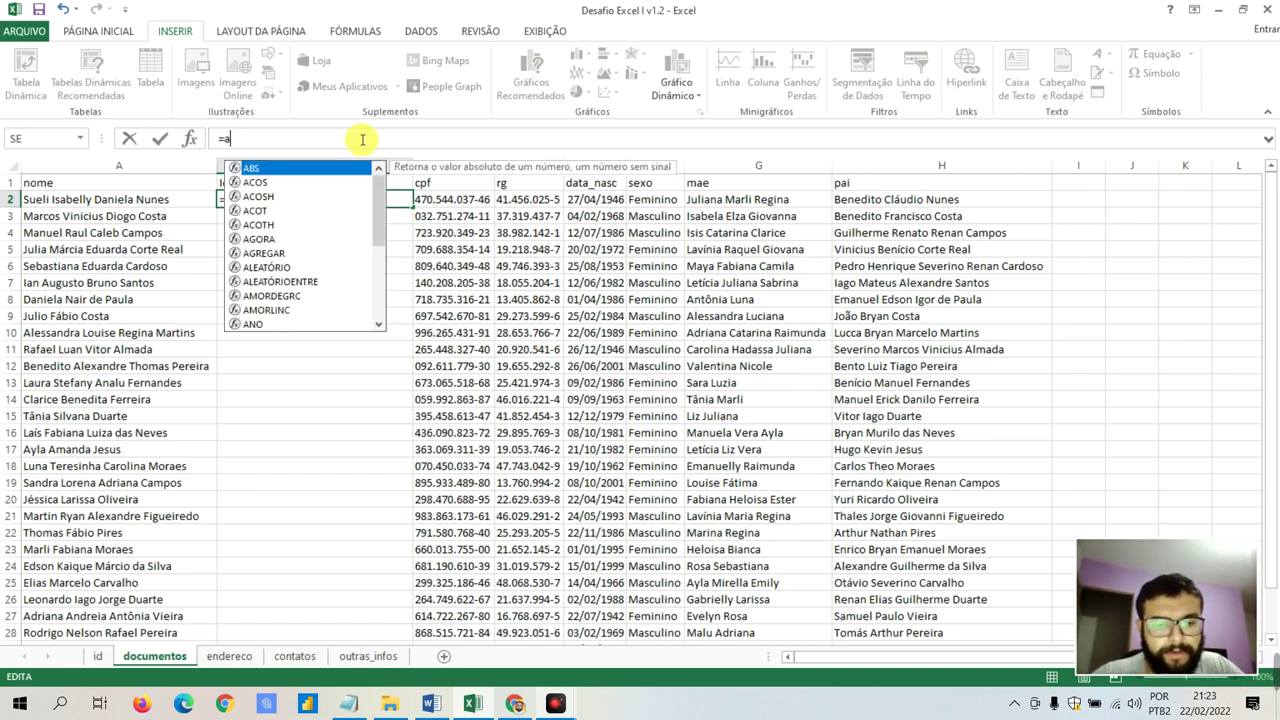
type("gor")
key("Tab")
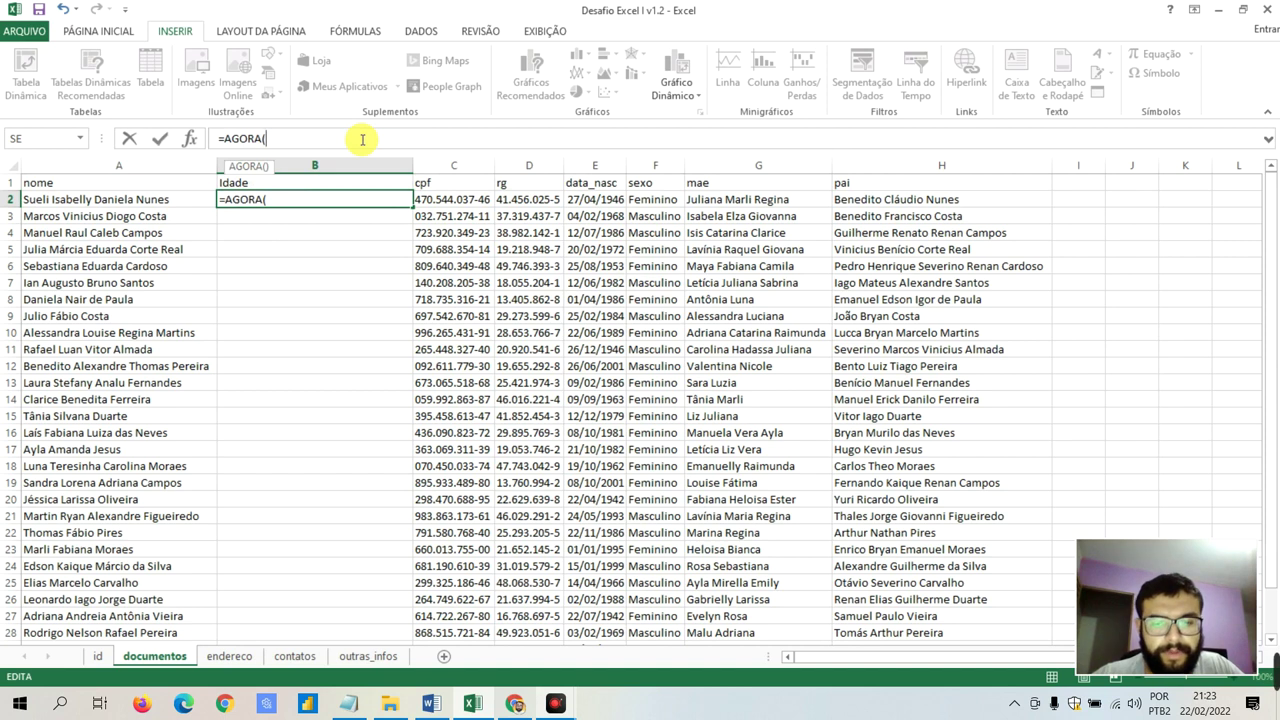
type(")")
key("Return")
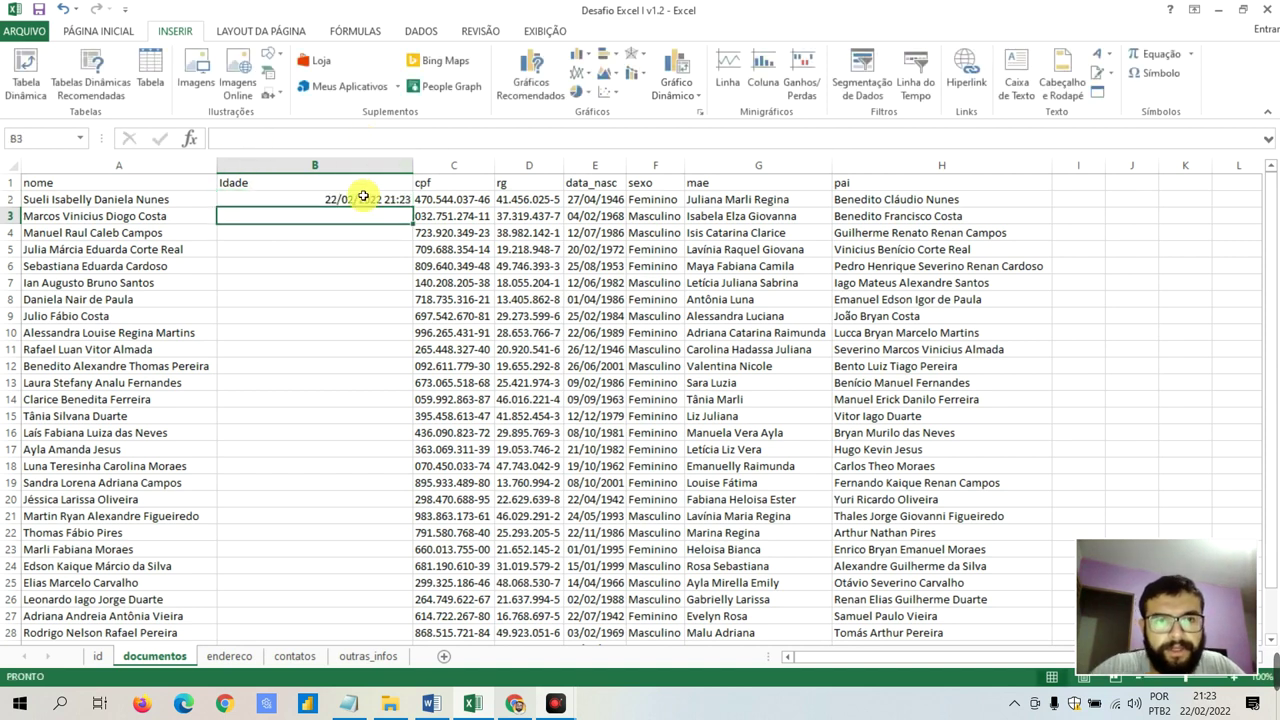
Rewrite B2 as the year of AGORA() minus ANO of the birth date in E2
left_click(366, 198)
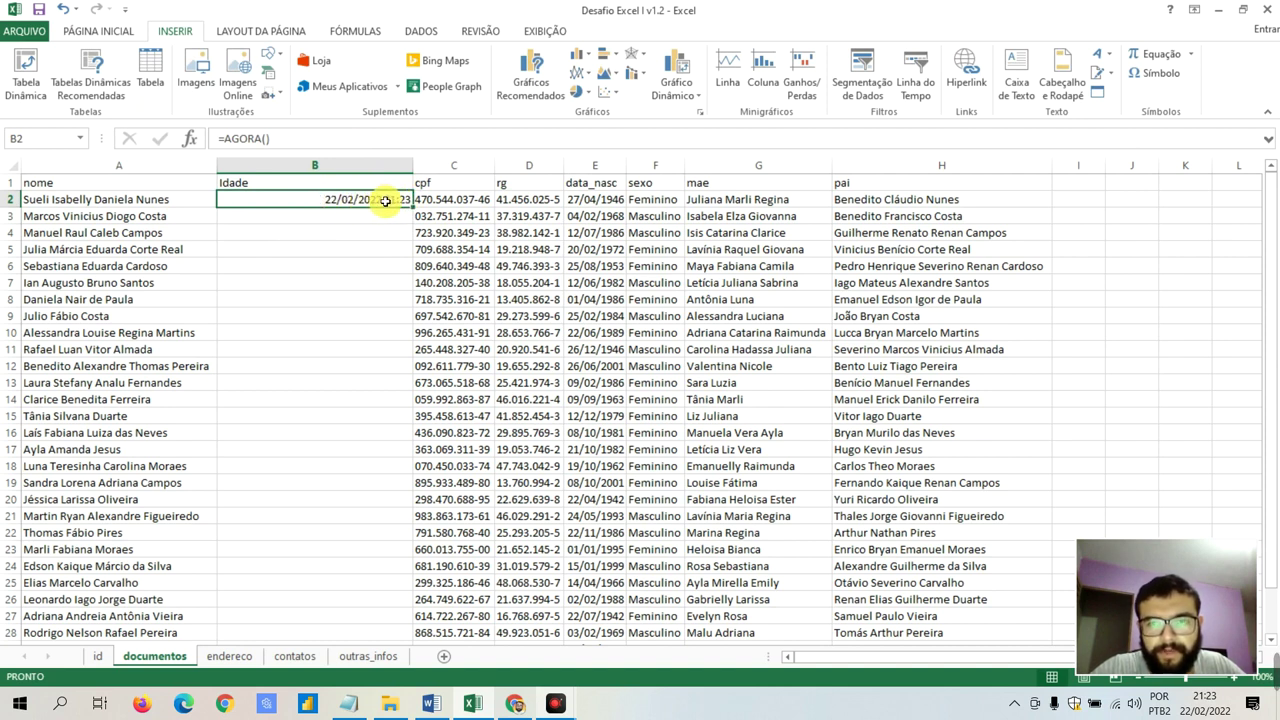
left_click(271, 139)
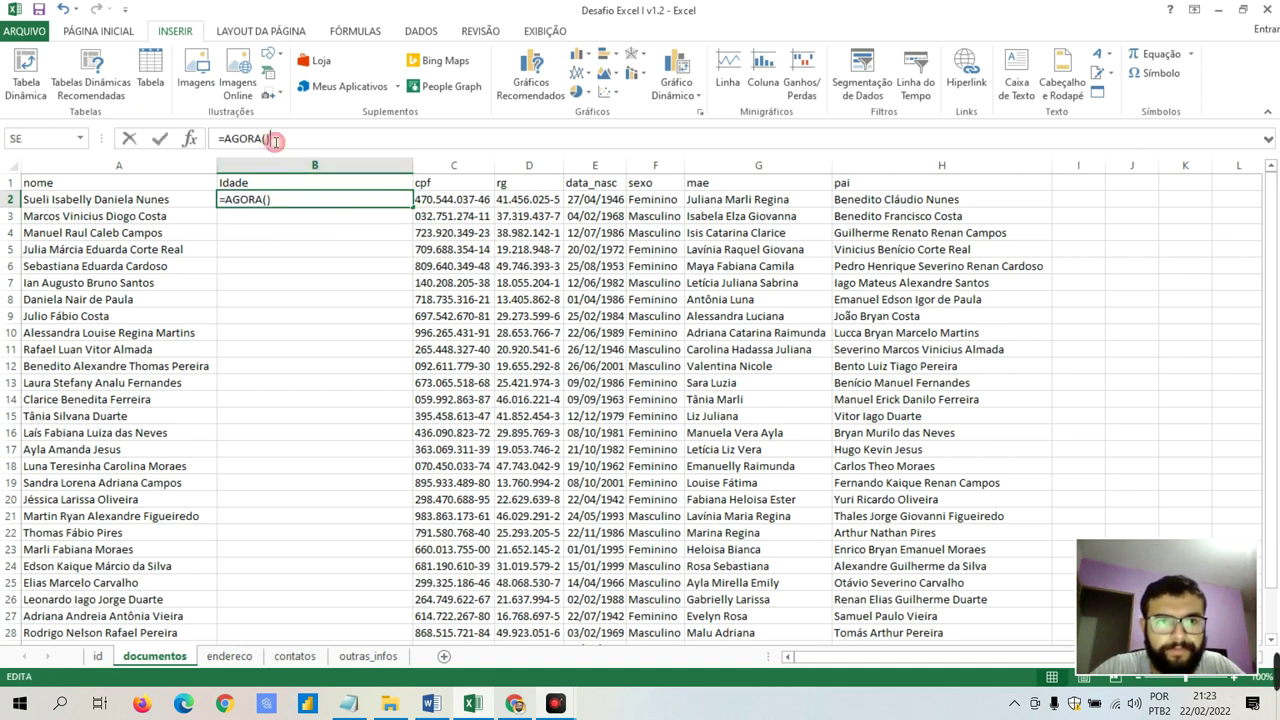
left_click(226, 138)
type("ano")
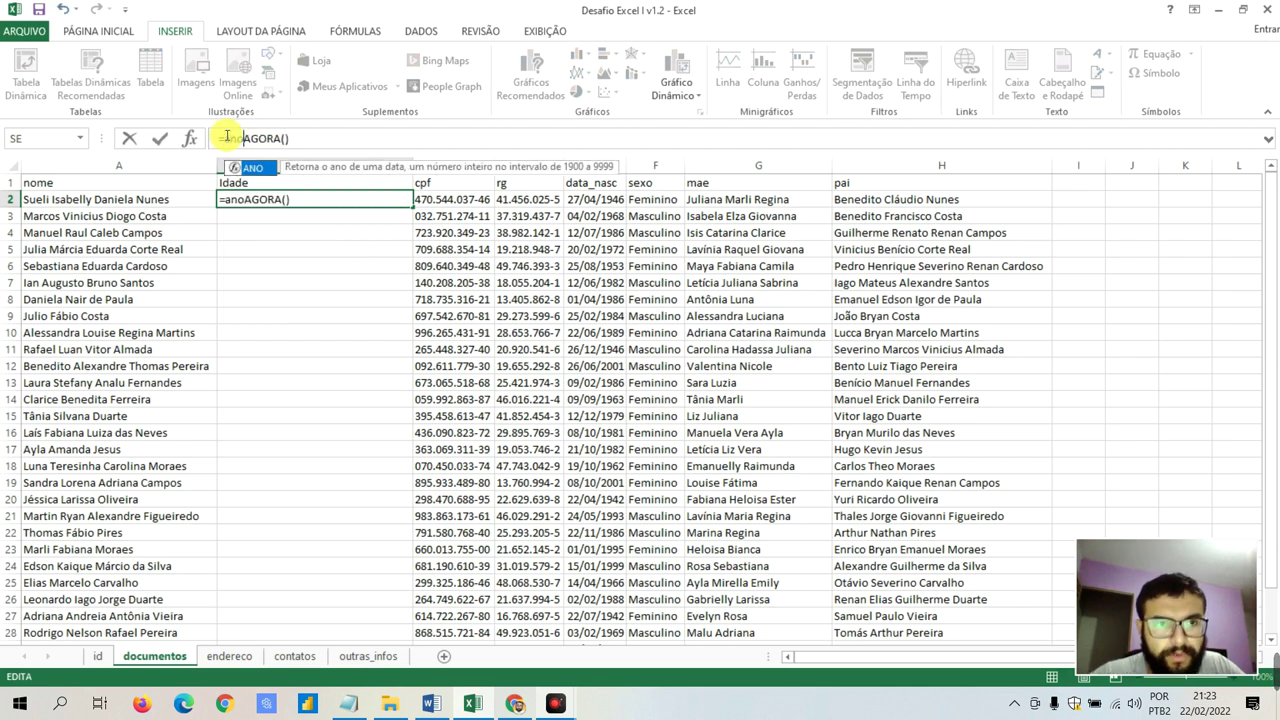
key("Tab")
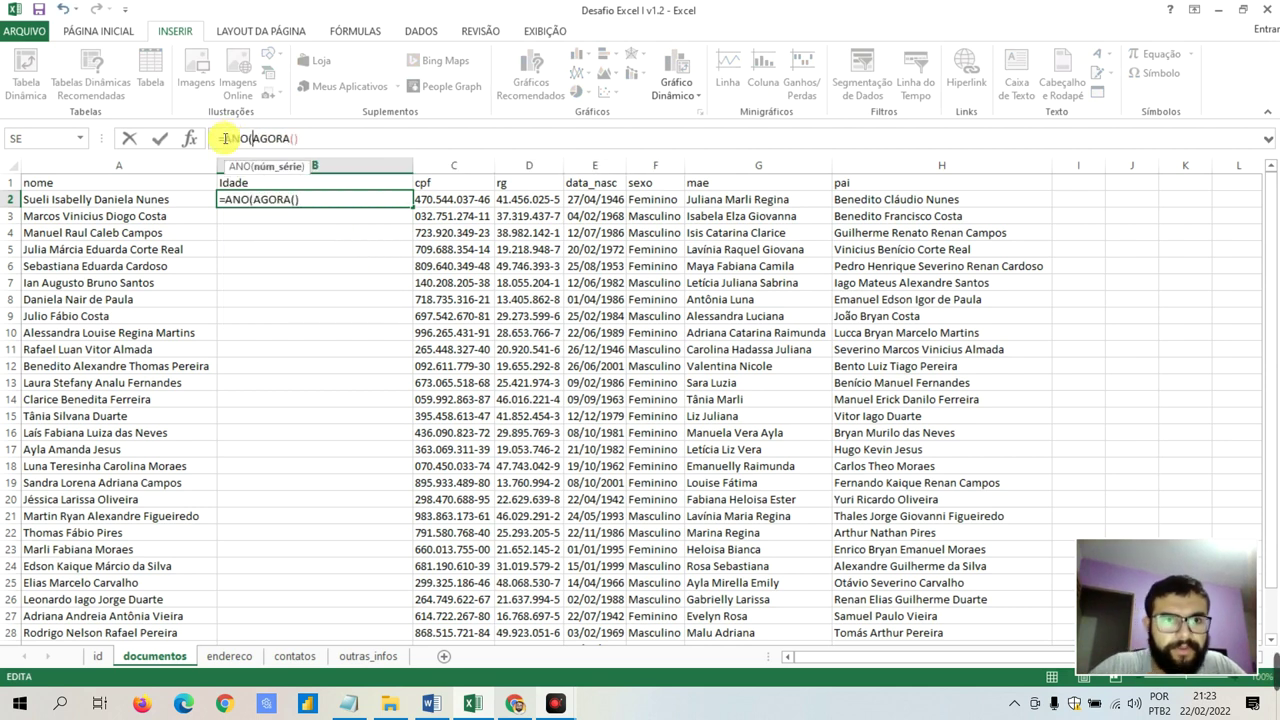
left_click(322, 139)
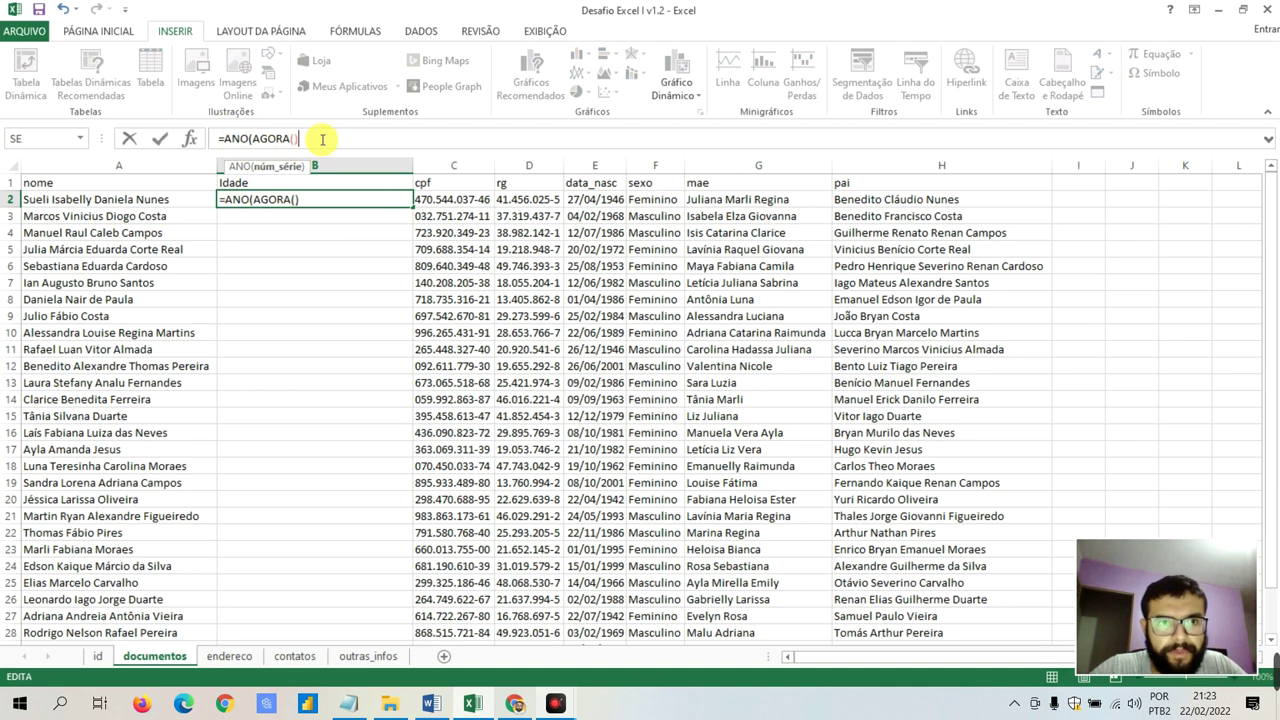
type("-ano")
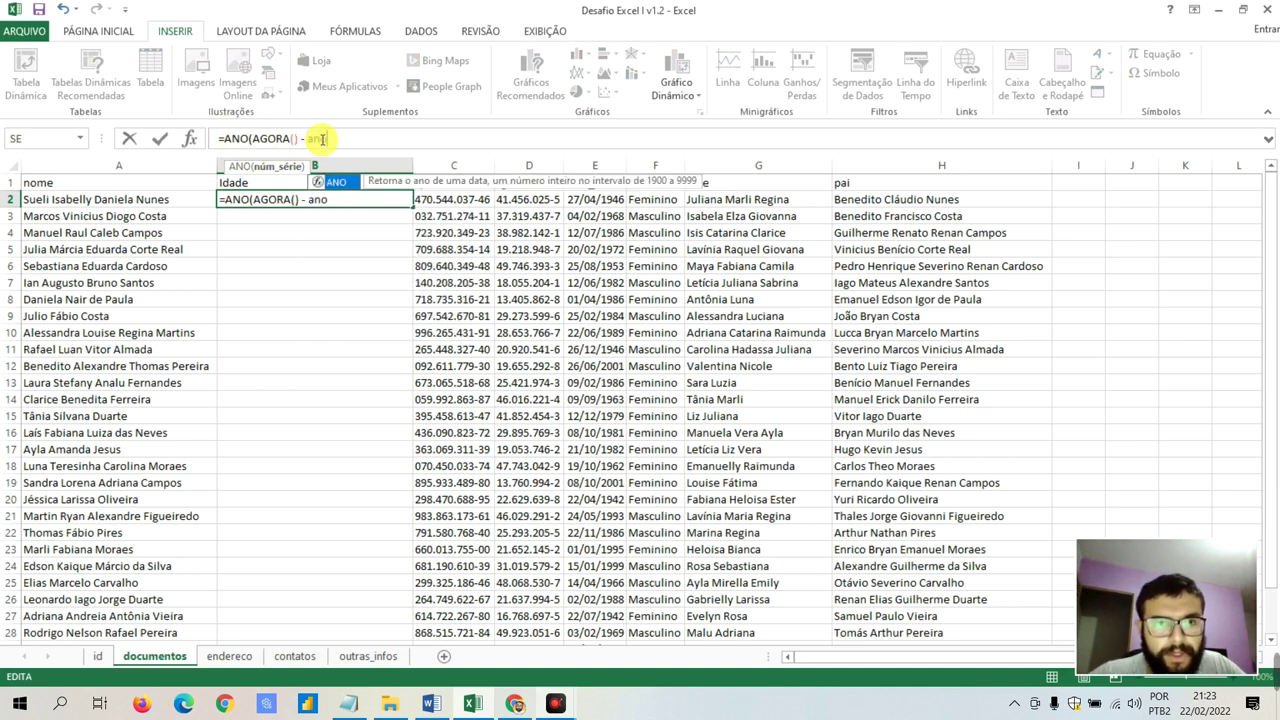
key("BackSpace")
key("BackSpace")
key("BackSpace")
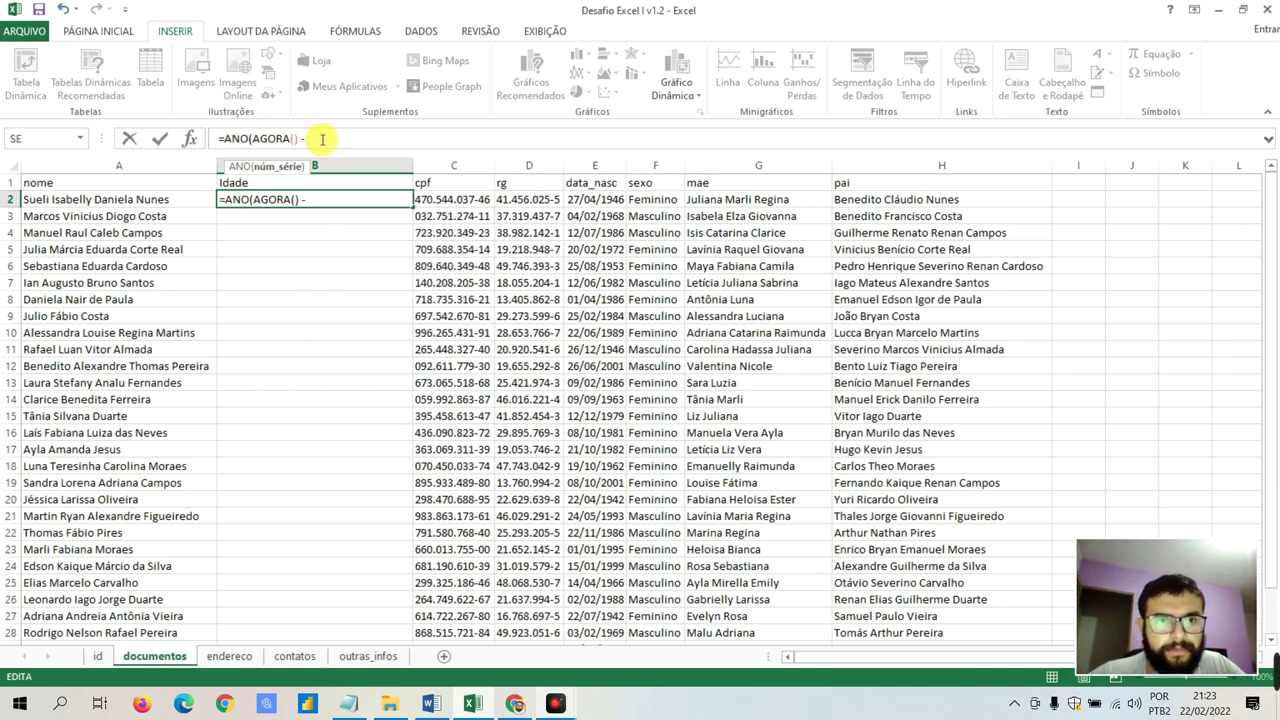
type("ANO(")
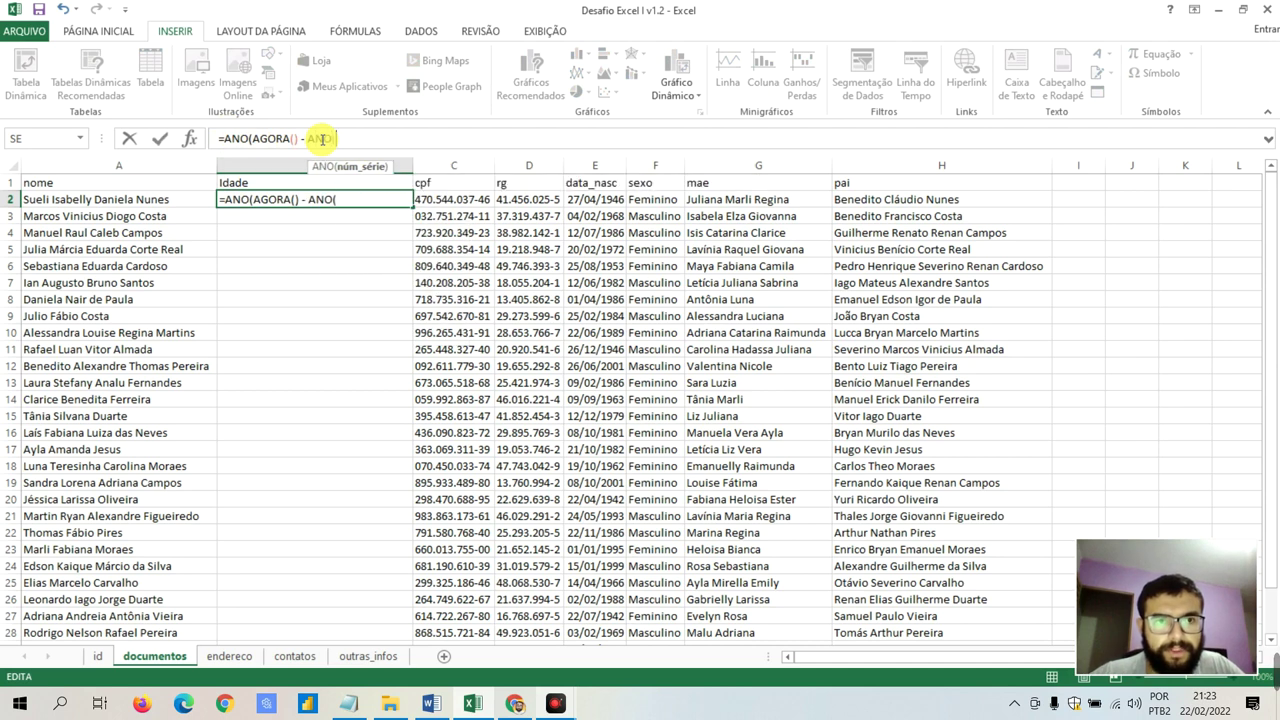
left_click(600, 200)
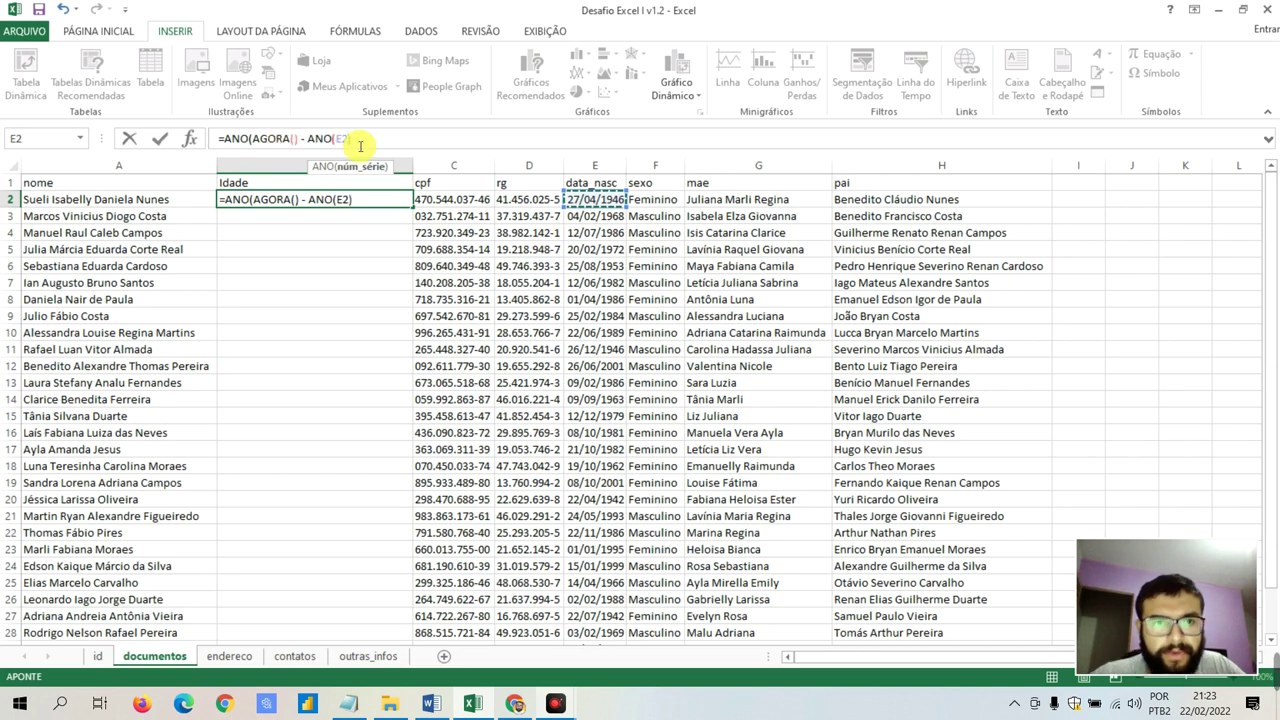
type("))")
key("Return")
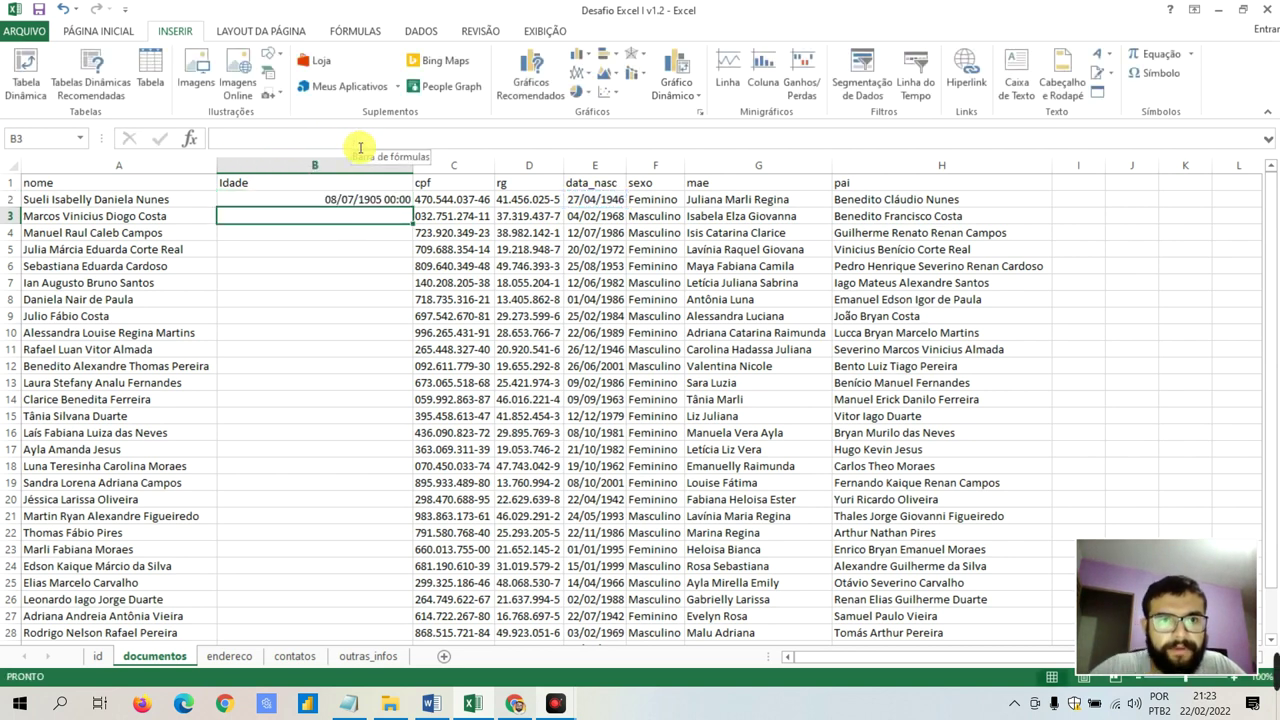
Fix B2's parentheses and reference so it reads =(ANO(AGORA())-ANO(E2)), showing 76
left_click(372, 199)
left_click(325, 140)
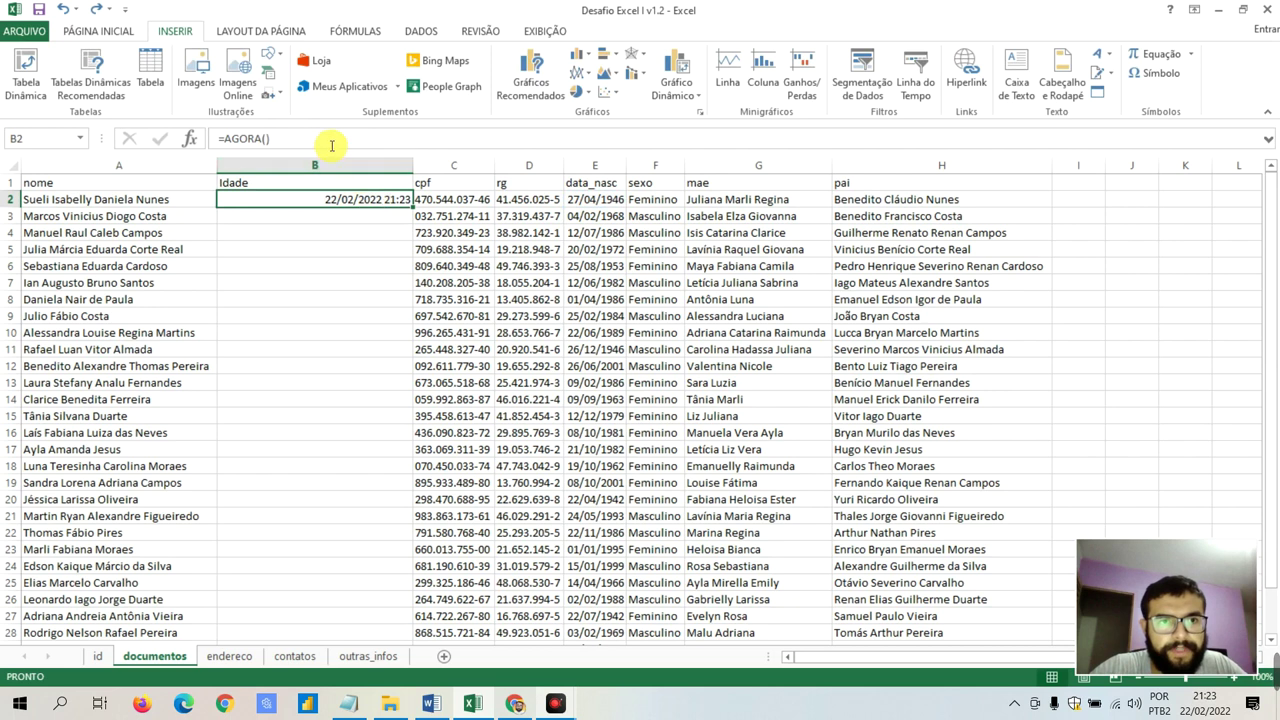
type(")-ANO(F2))")
key("ctrl+Return")
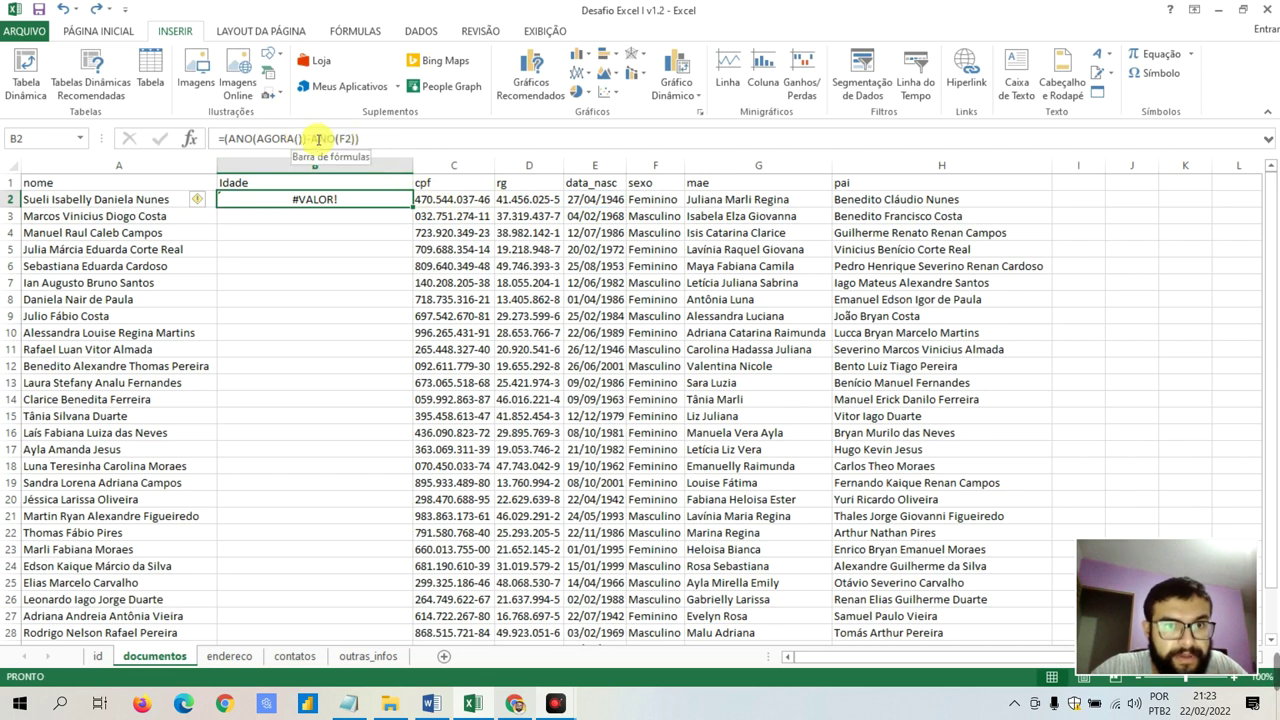
double_click(345, 138)
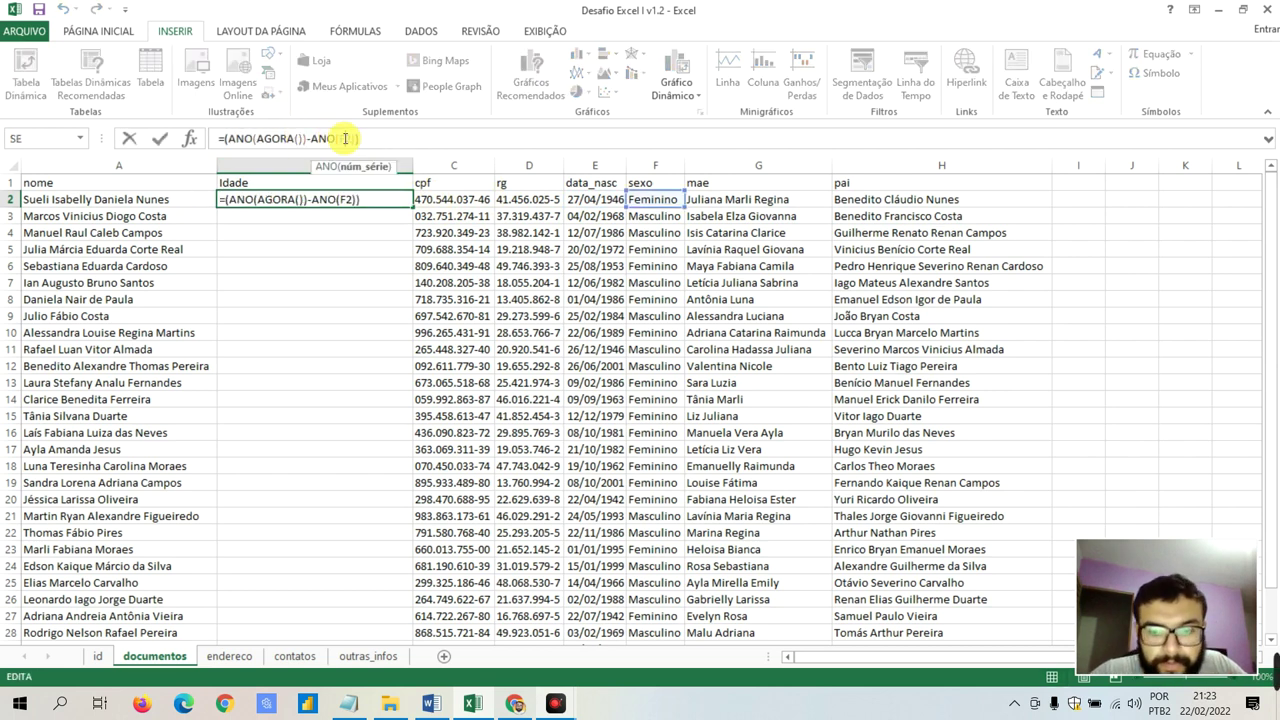
type("E")
type("2")
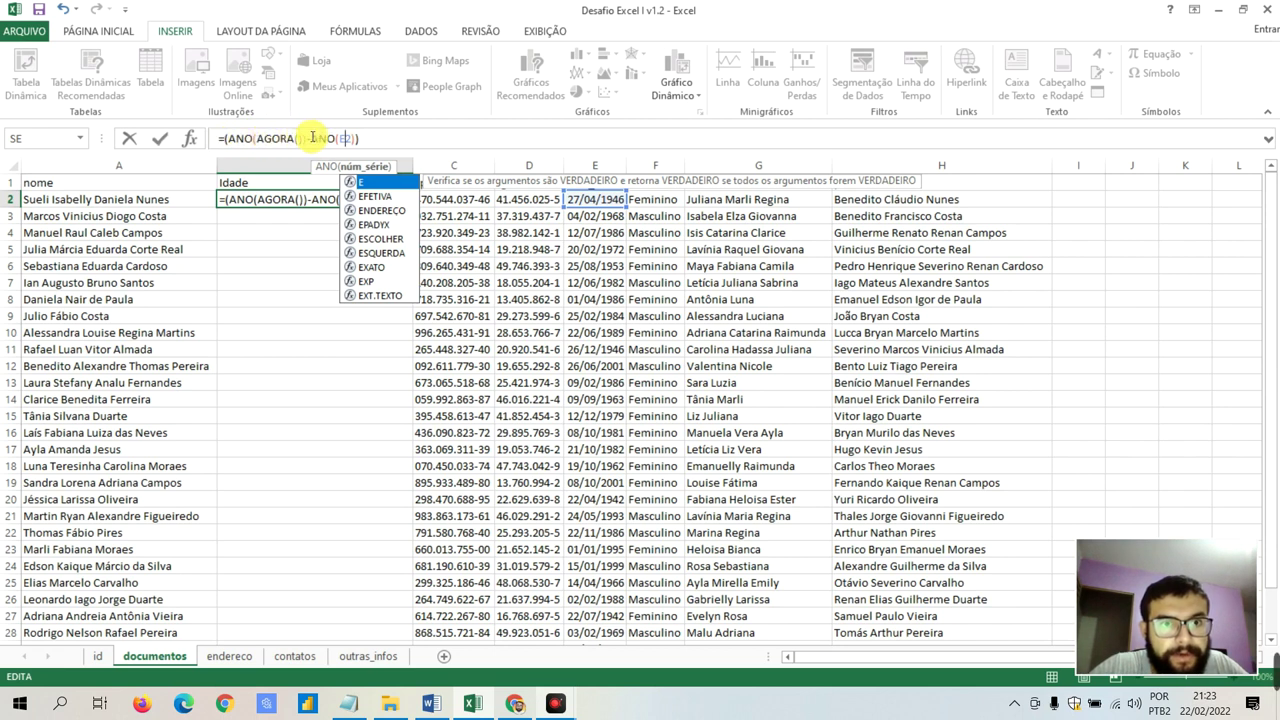
left_click(371, 137)
key("Return")
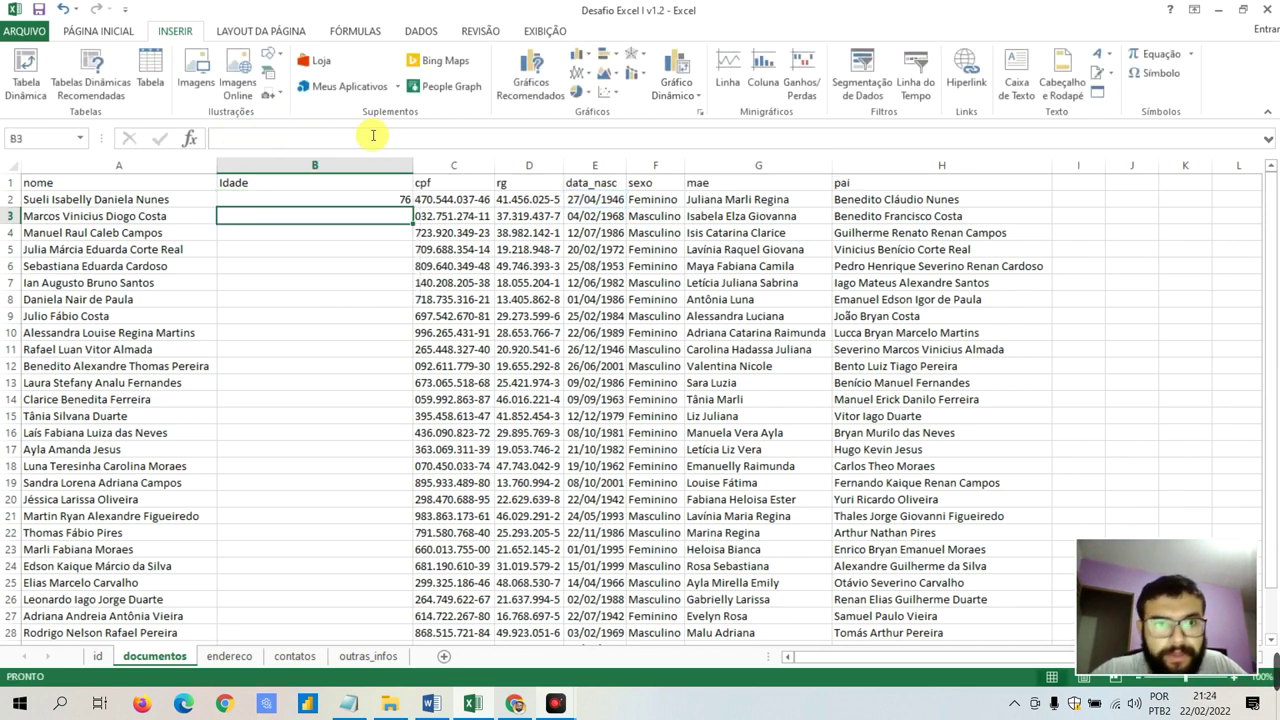
left_click(383, 201)
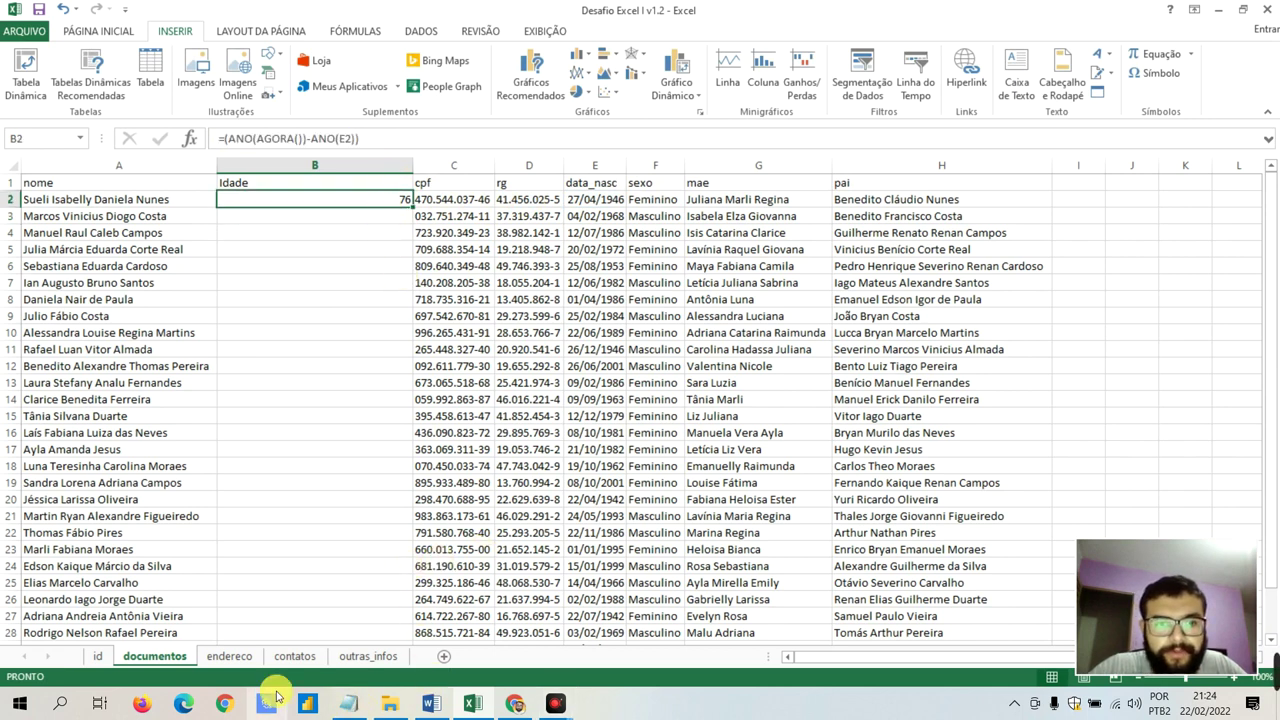
Launch Windows Calculator via search and move its window to the screen centre
left_click(60, 703)
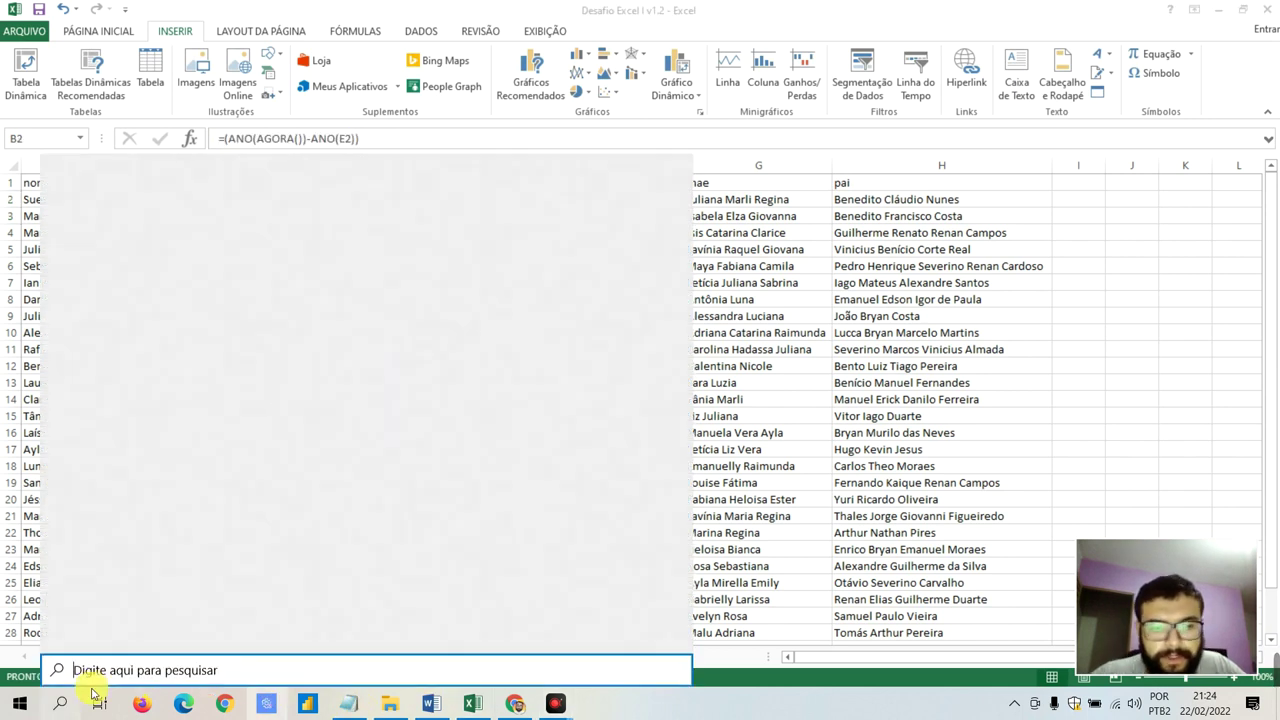
type("CAL")
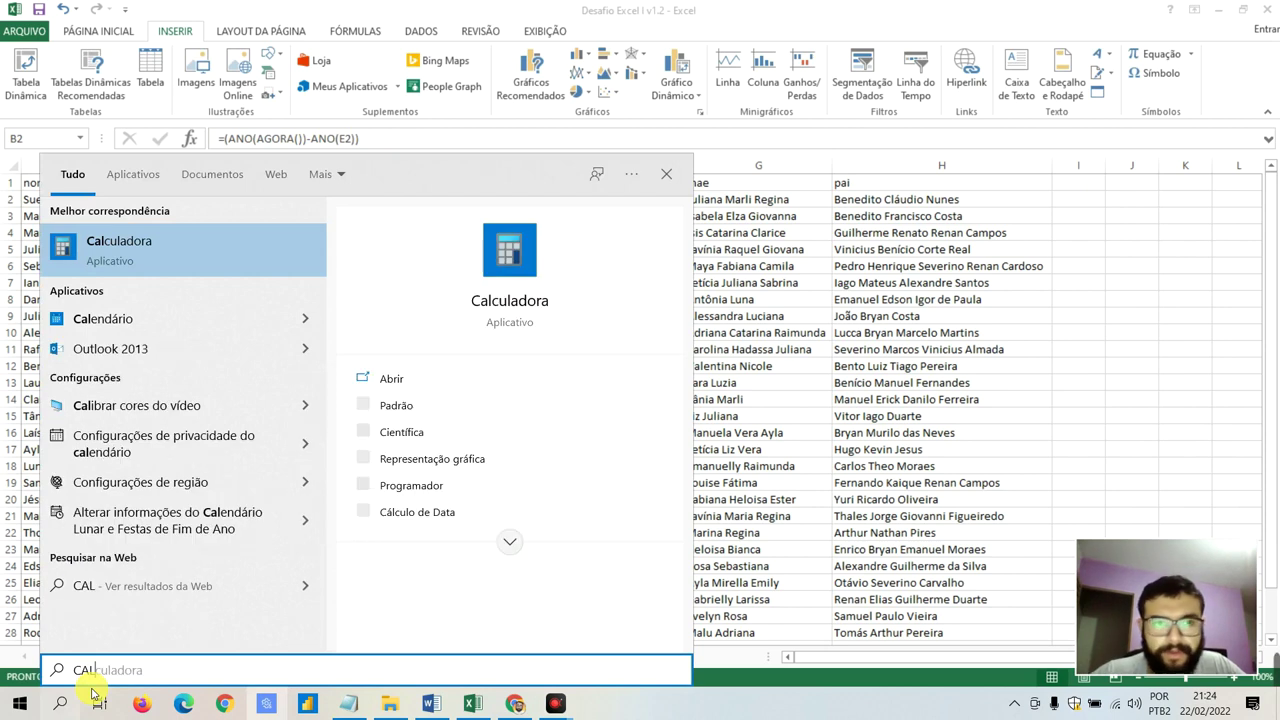
key("Return")
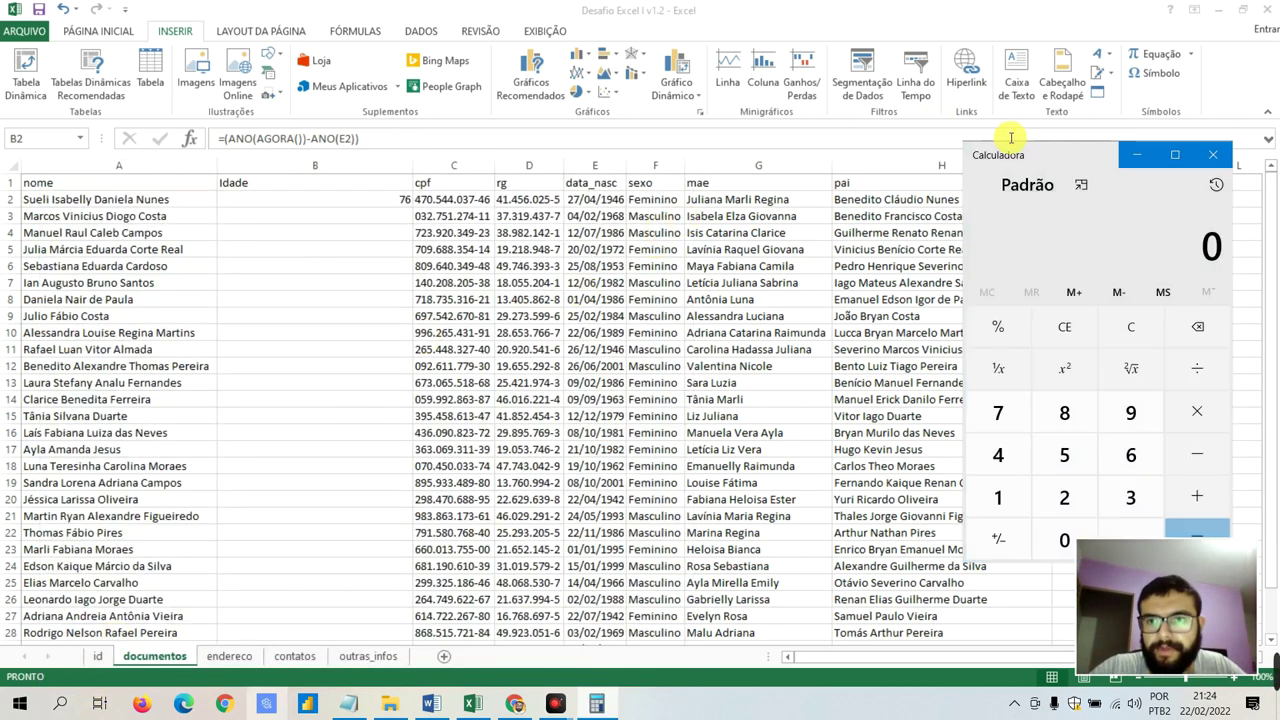
left_click_drag(1017, 152, 639, 180)
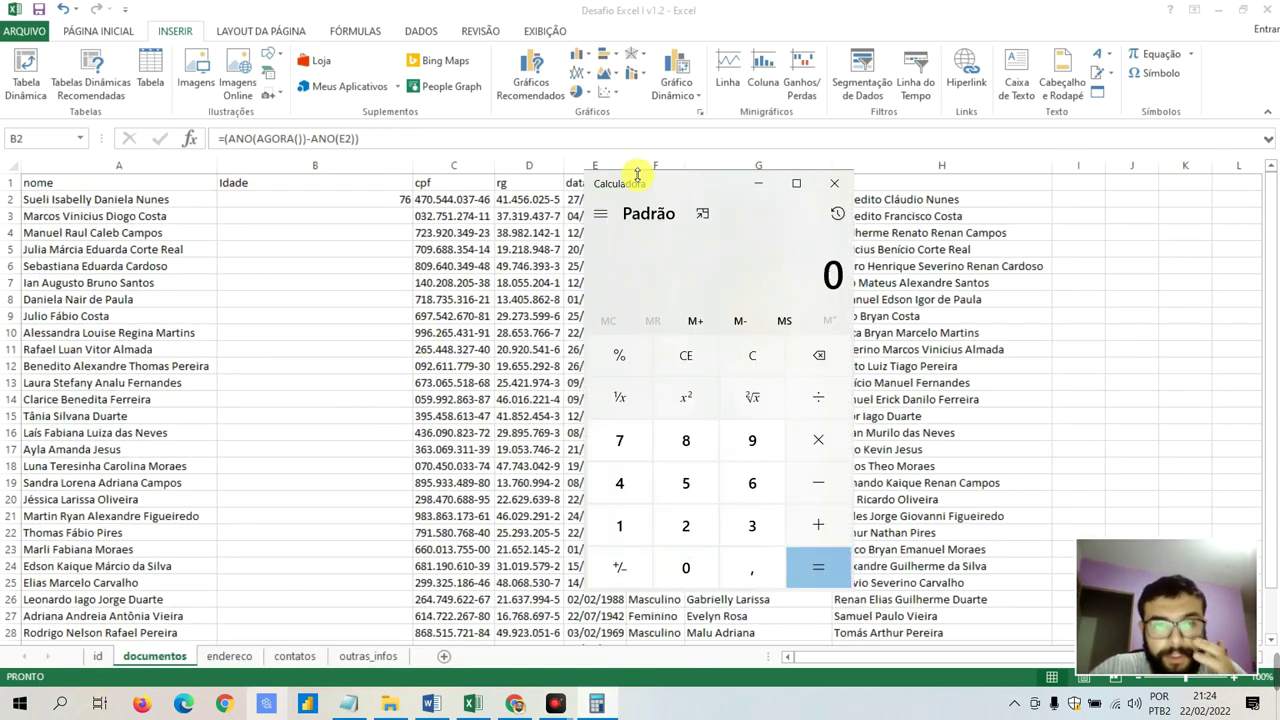
left_click_drag(689, 184, 653, 250)
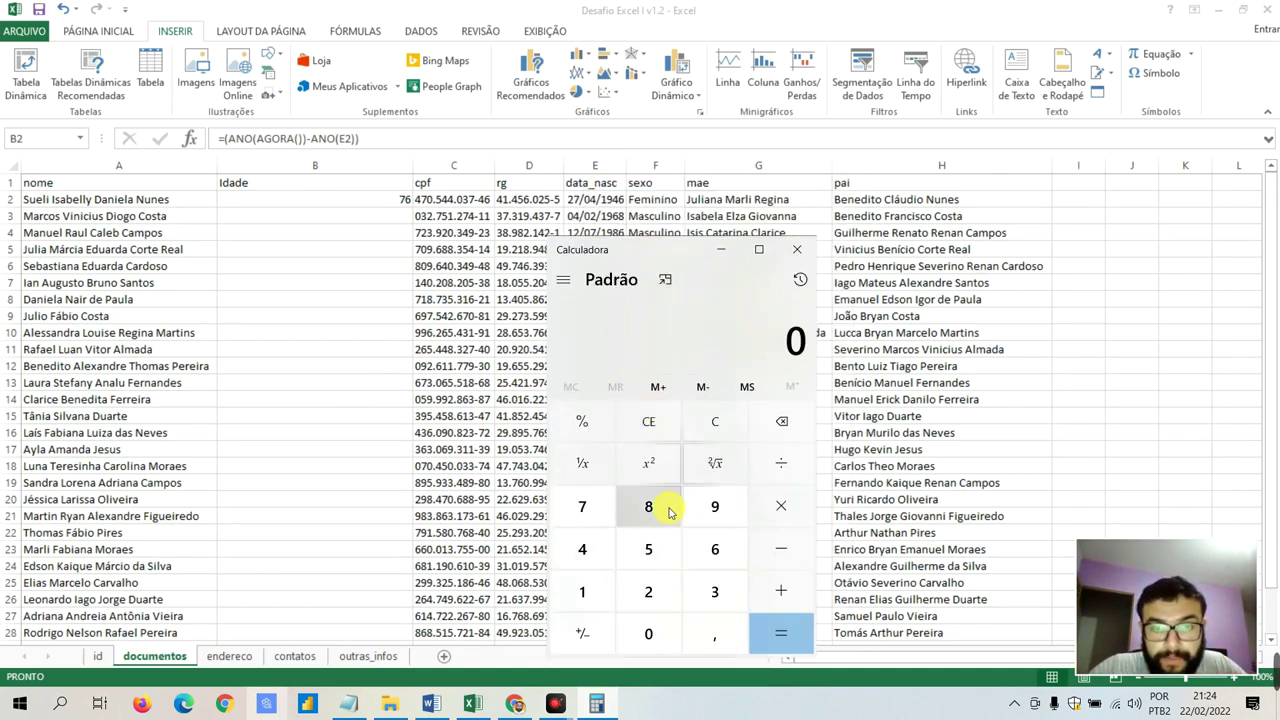
Compute 2022 − 1946 = 76 in Calculator, then close it
left_click(648, 592)
left_click(648, 634)
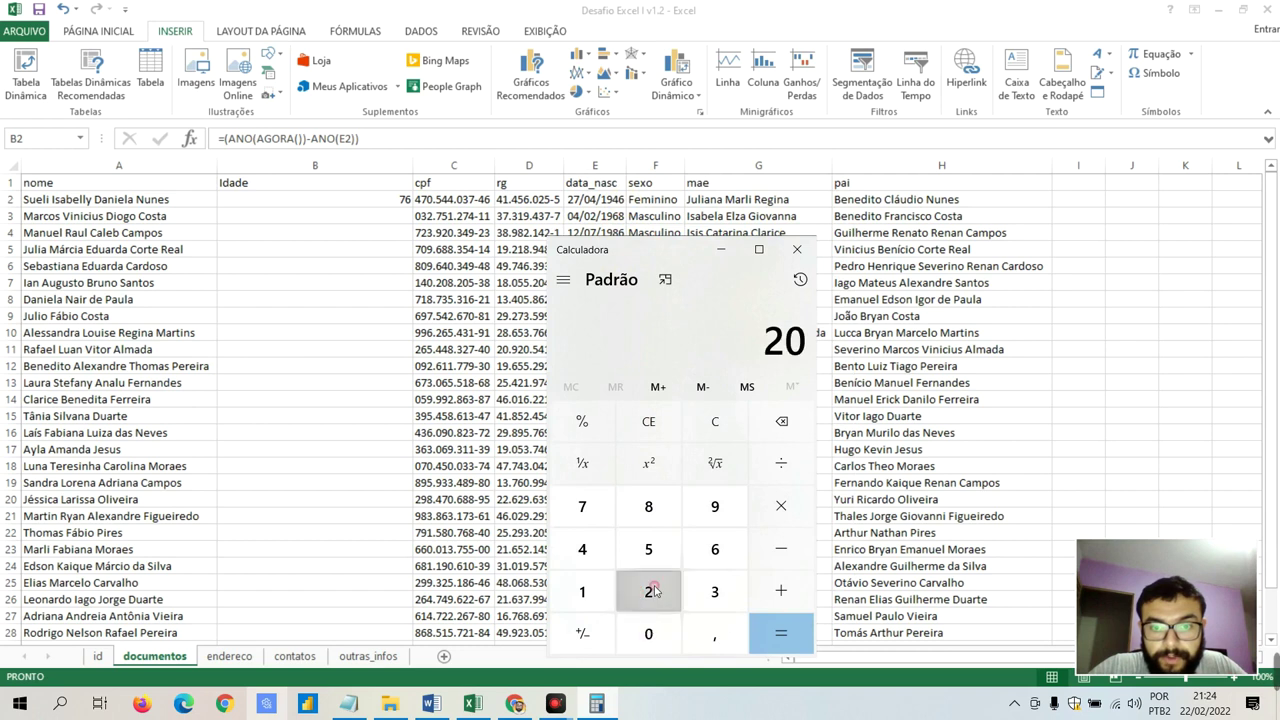
double_click(652, 592)
left_click(781, 549)
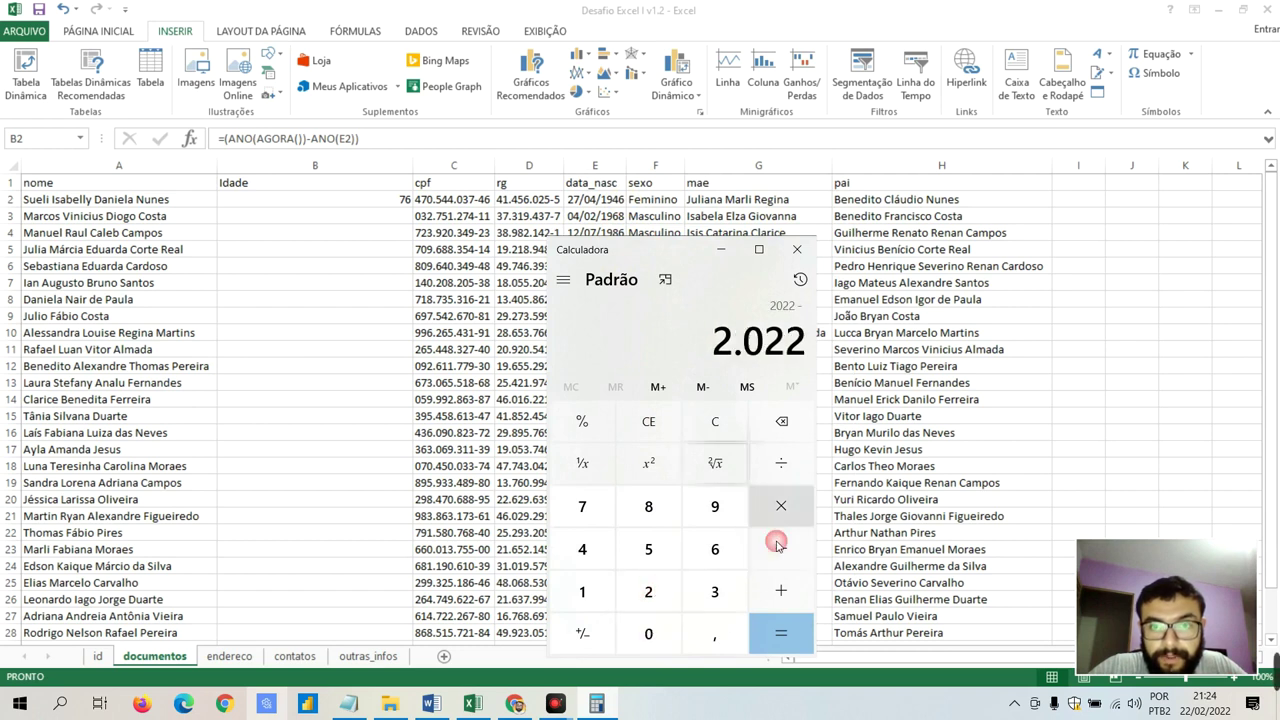
left_click(594, 583)
left_click(712, 508)
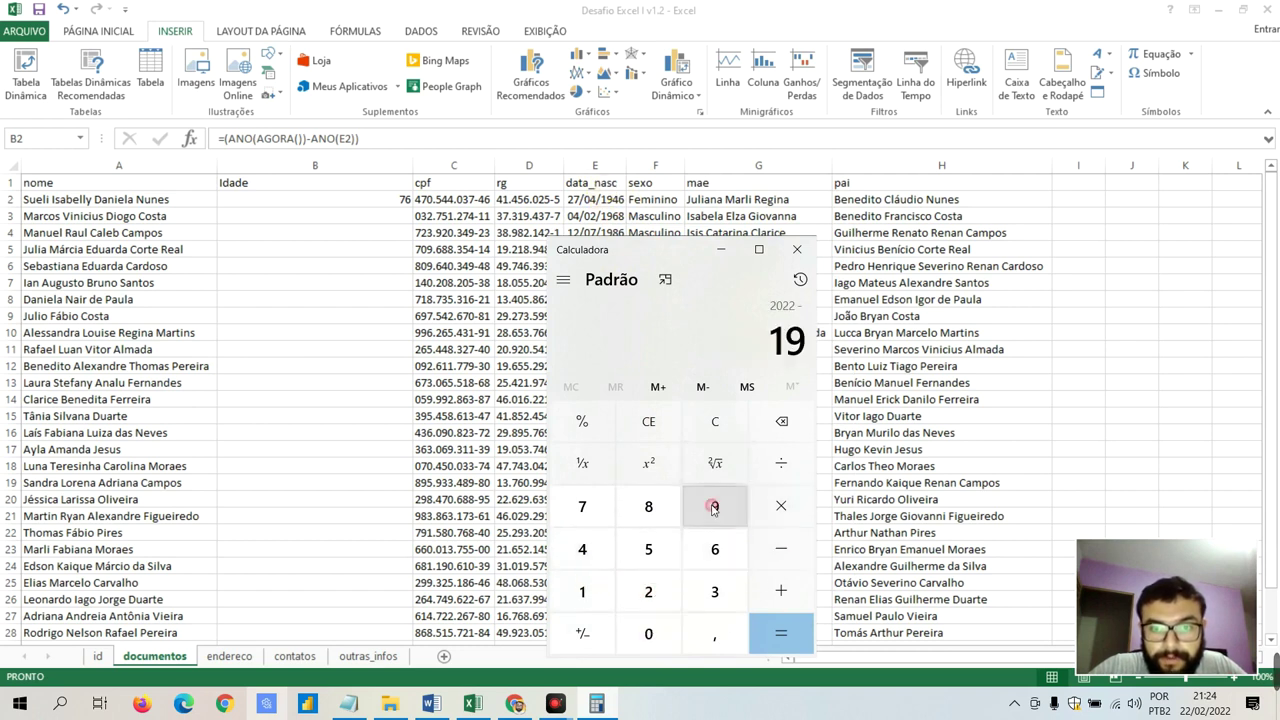
left_click(700, 556)
left_click(781, 421)
left_click(781, 421)
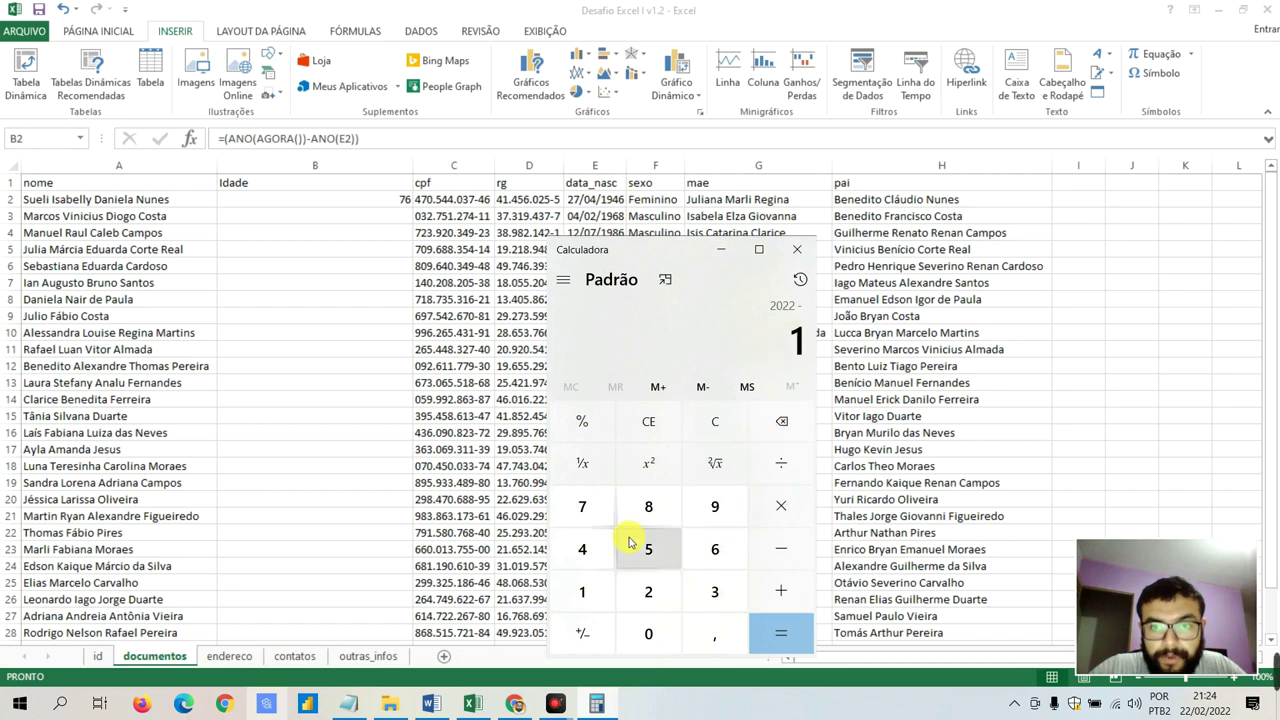
left_click(722, 511)
left_click(582, 549)
left_click(714, 549)
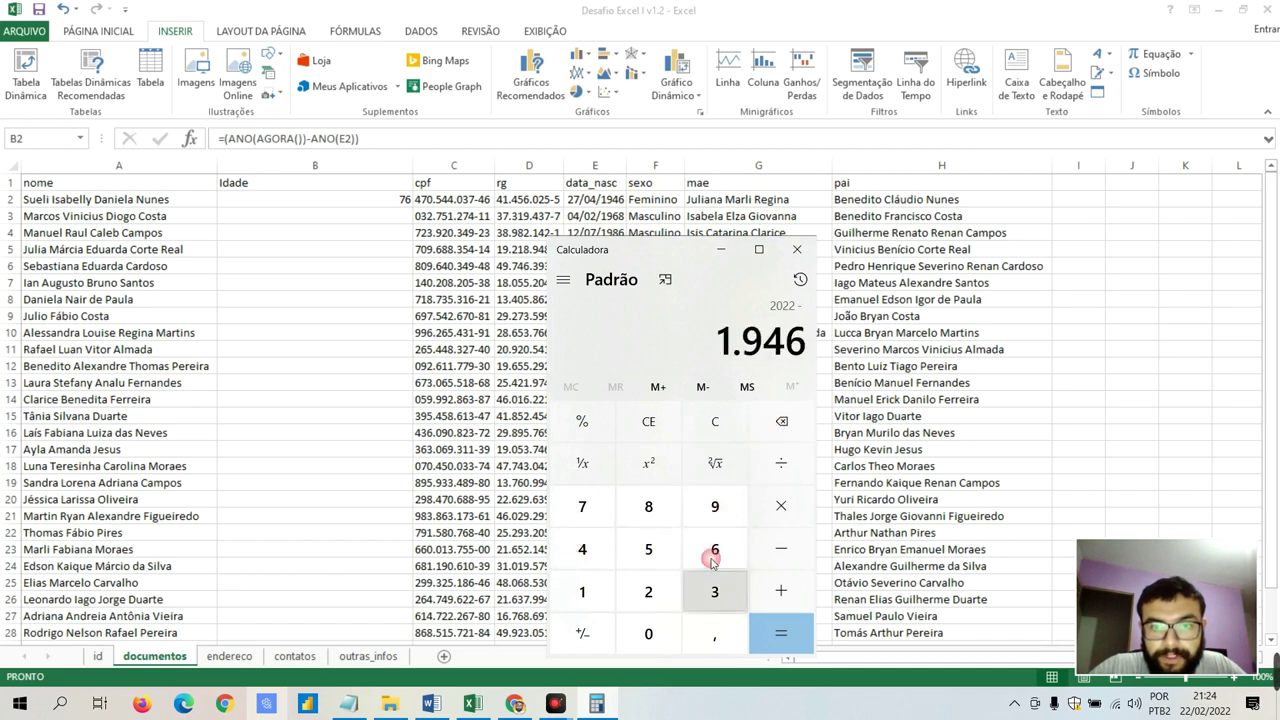
left_click(767, 633)
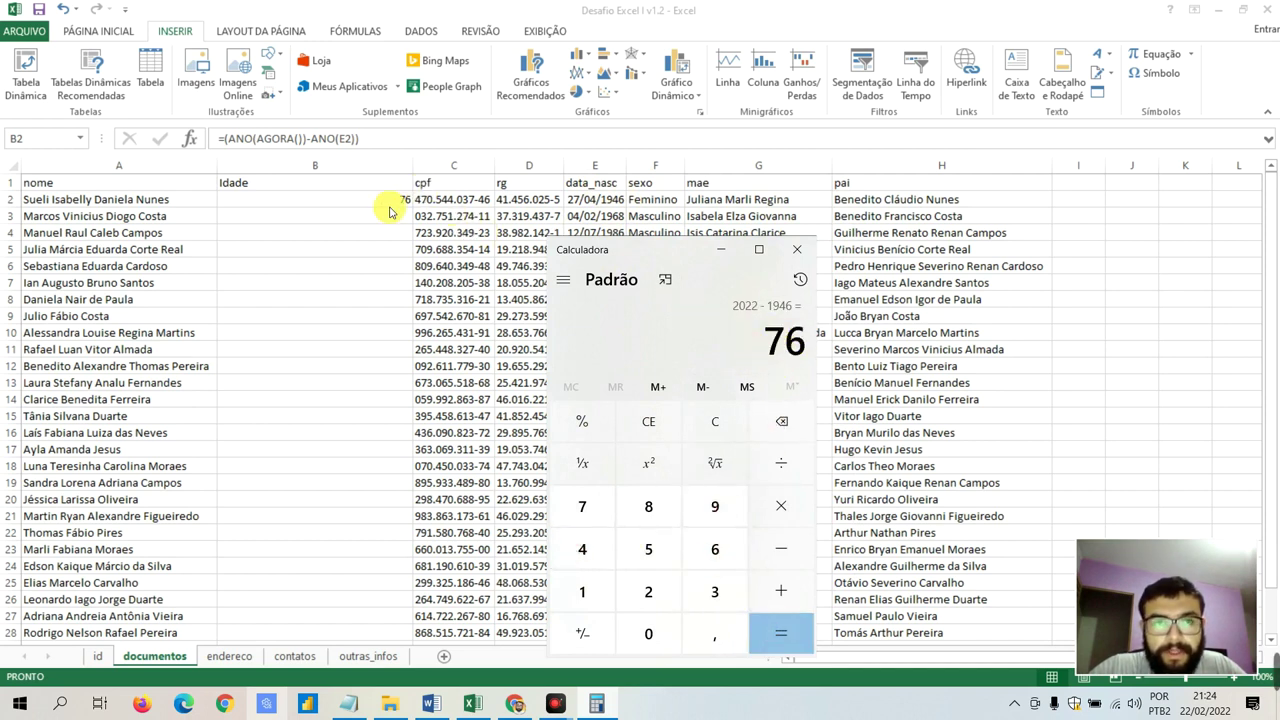
left_click(797, 249)
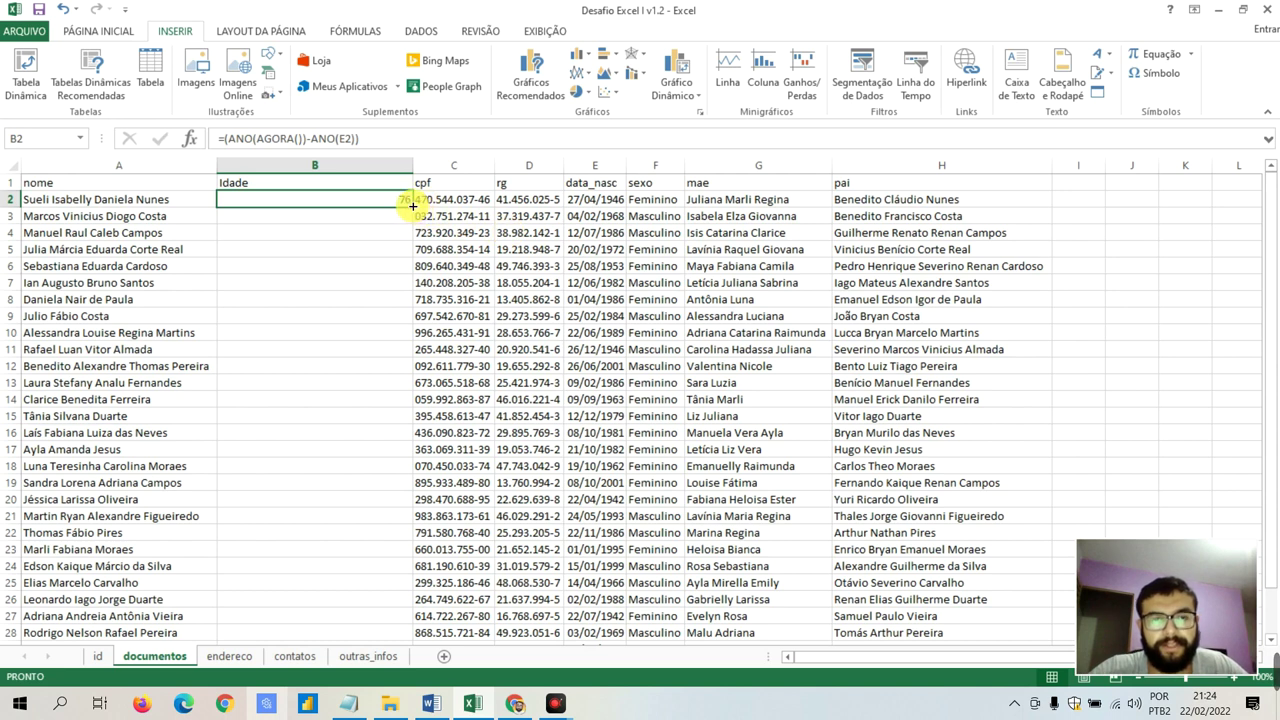
Fill the age formula down column B and spot-check ages such as 54, 36 and 50
double_click(413, 205)
left_click(389, 232)
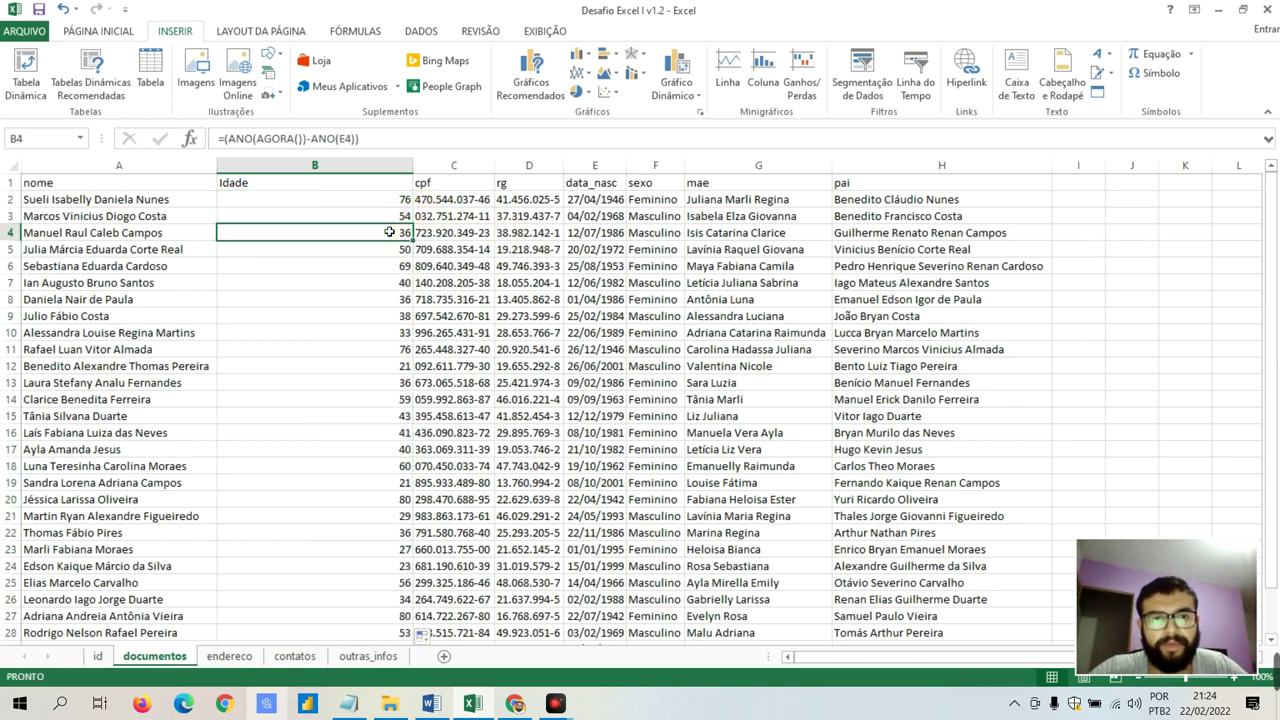
left_click(387, 250)
left_click(375, 283)
left_click(380, 349)
left_click(384, 432)
left_click(382, 499)
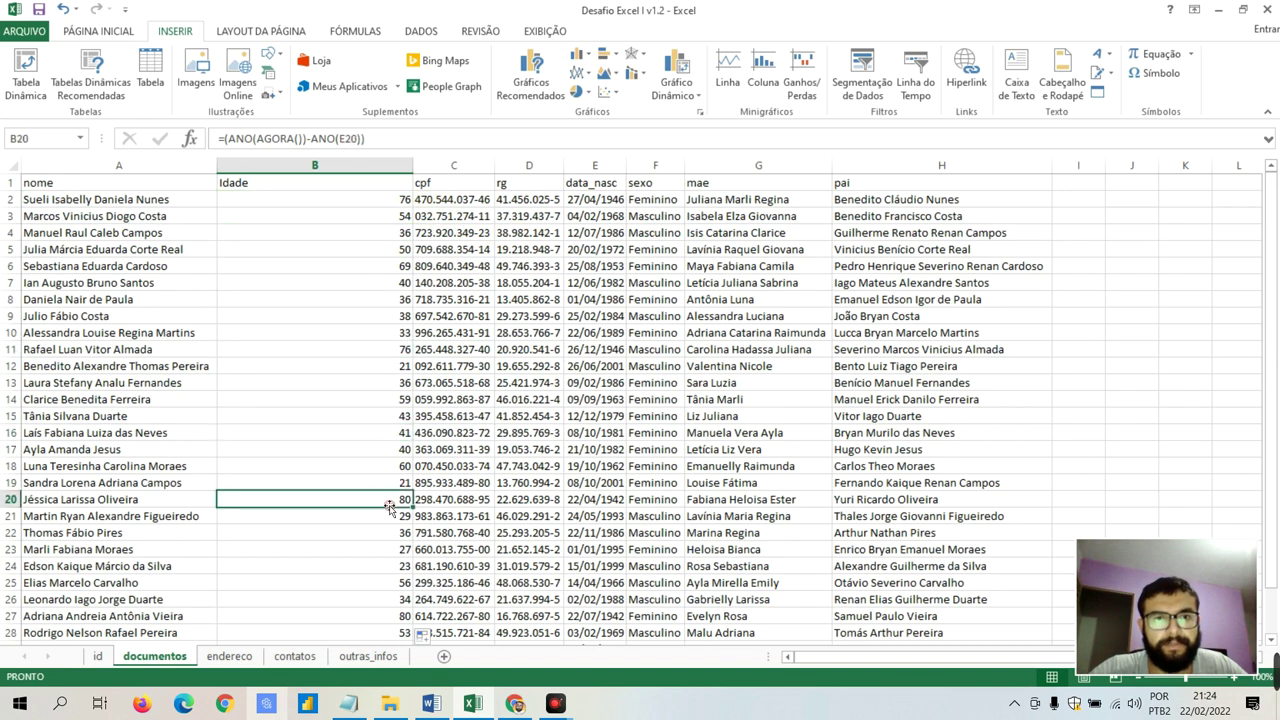
left_click(378, 566)
left_click(383, 632)
left_click(386, 283)
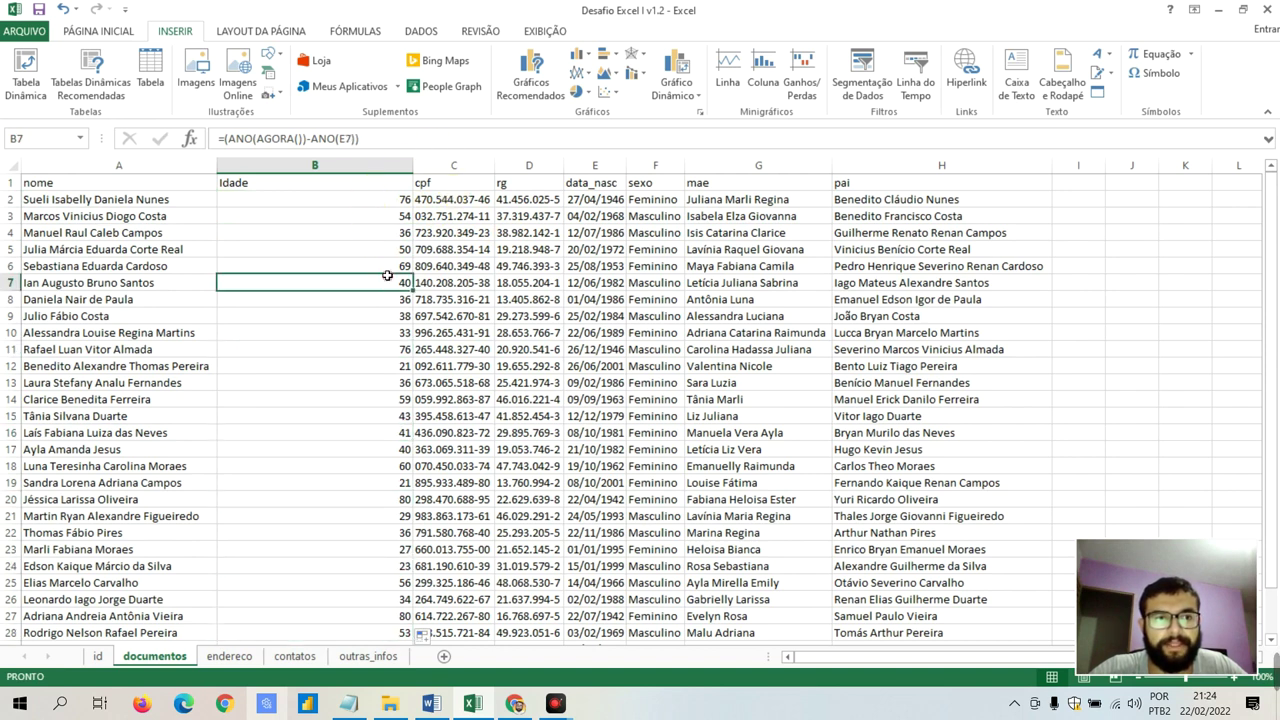
left_click(445, 165)
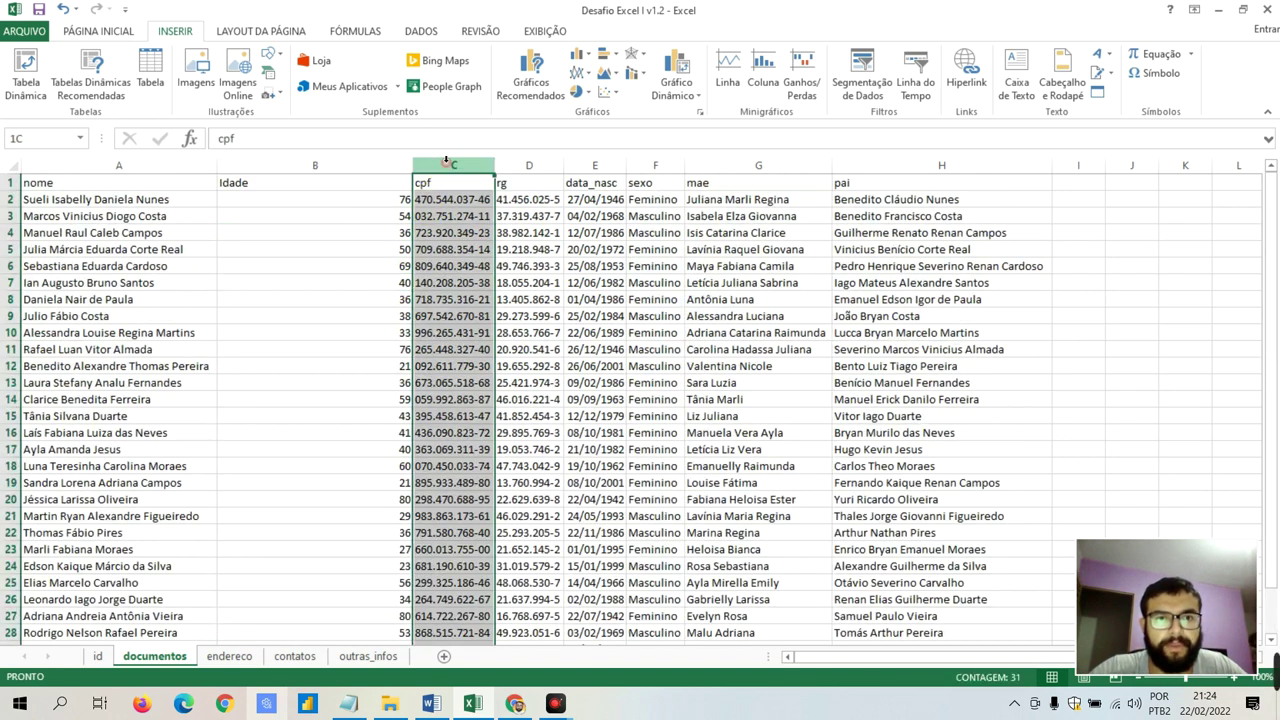
left_click(431, 703)
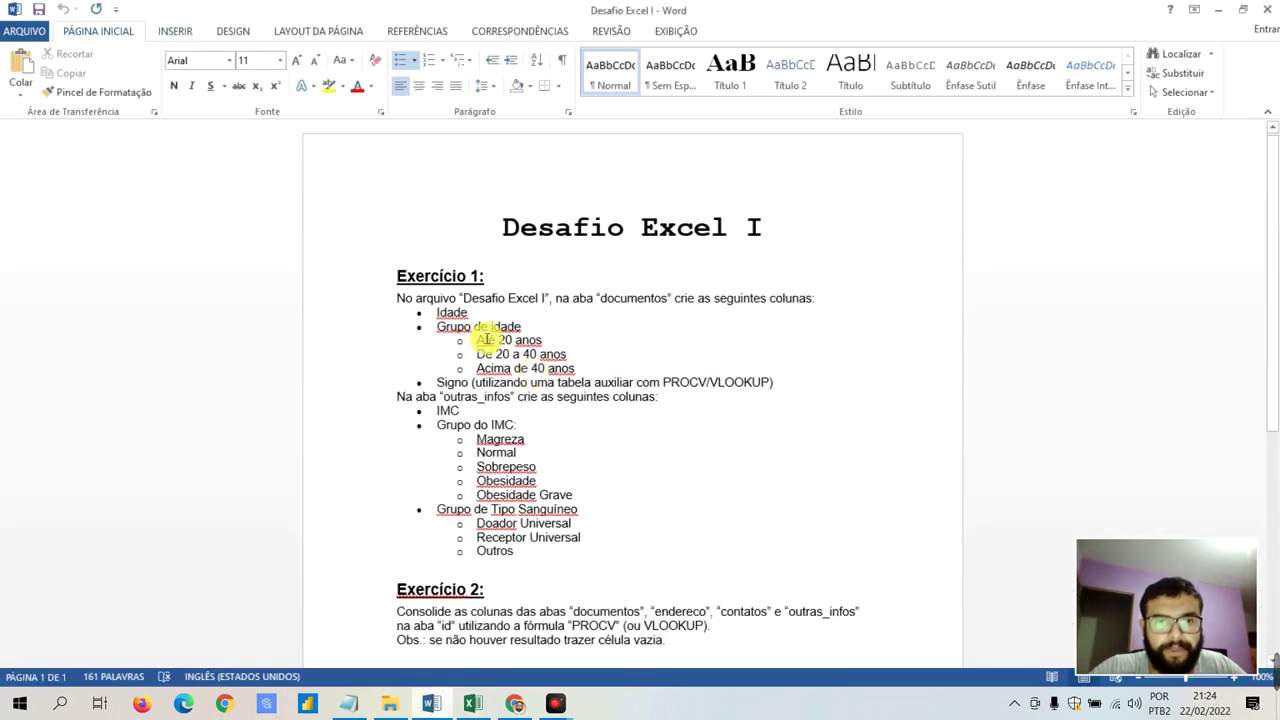
triple_click(455, 326)
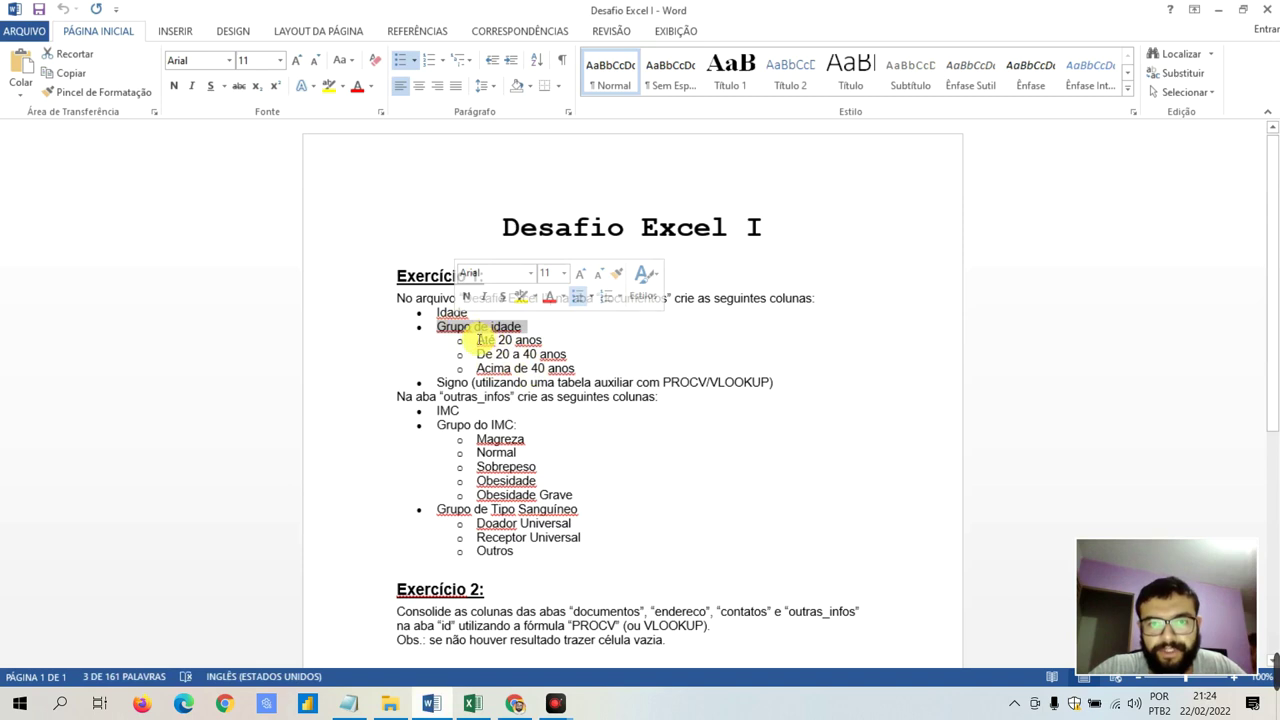
left_click(478, 340)
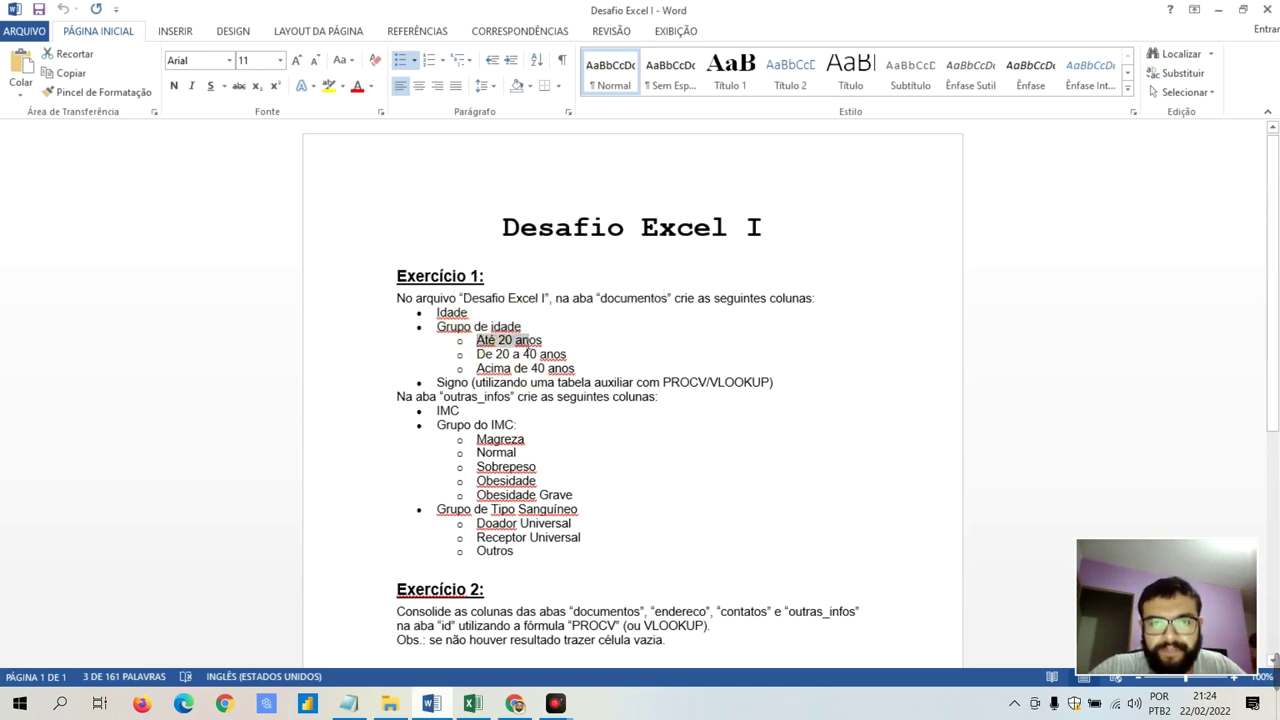
left_click_drag(477, 354, 566, 354)
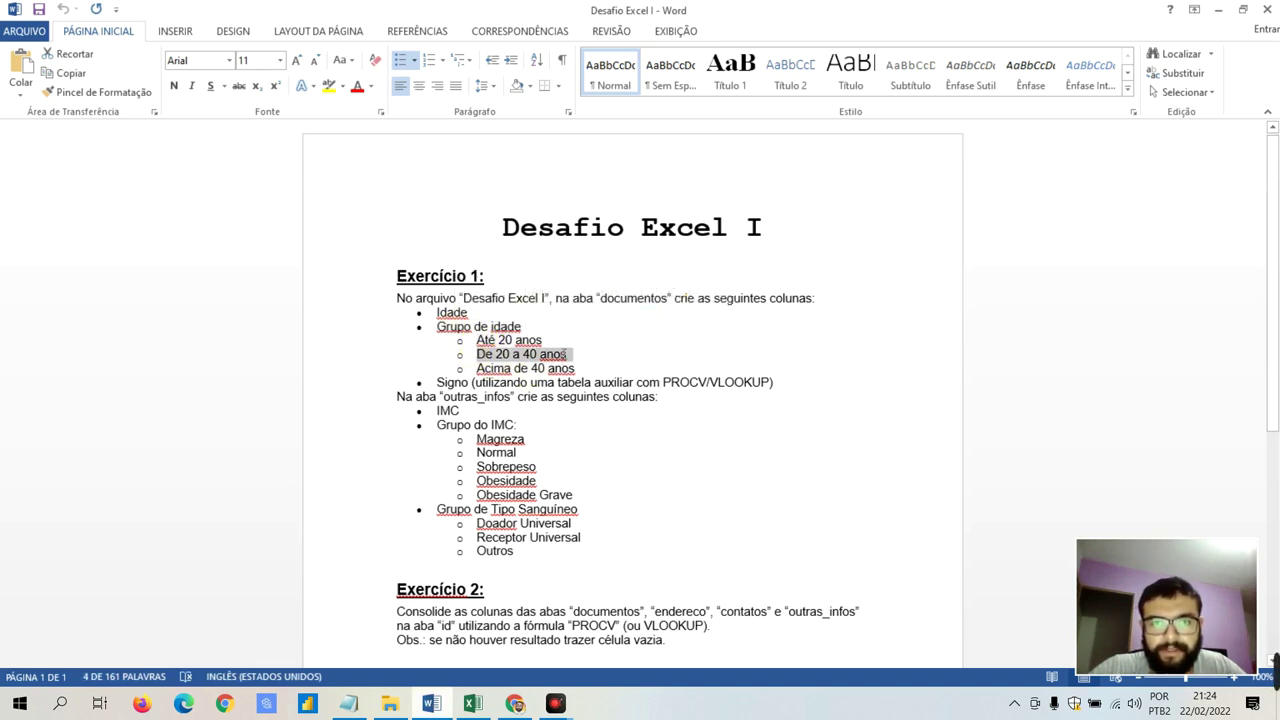
left_click_drag(477, 368, 574, 368)
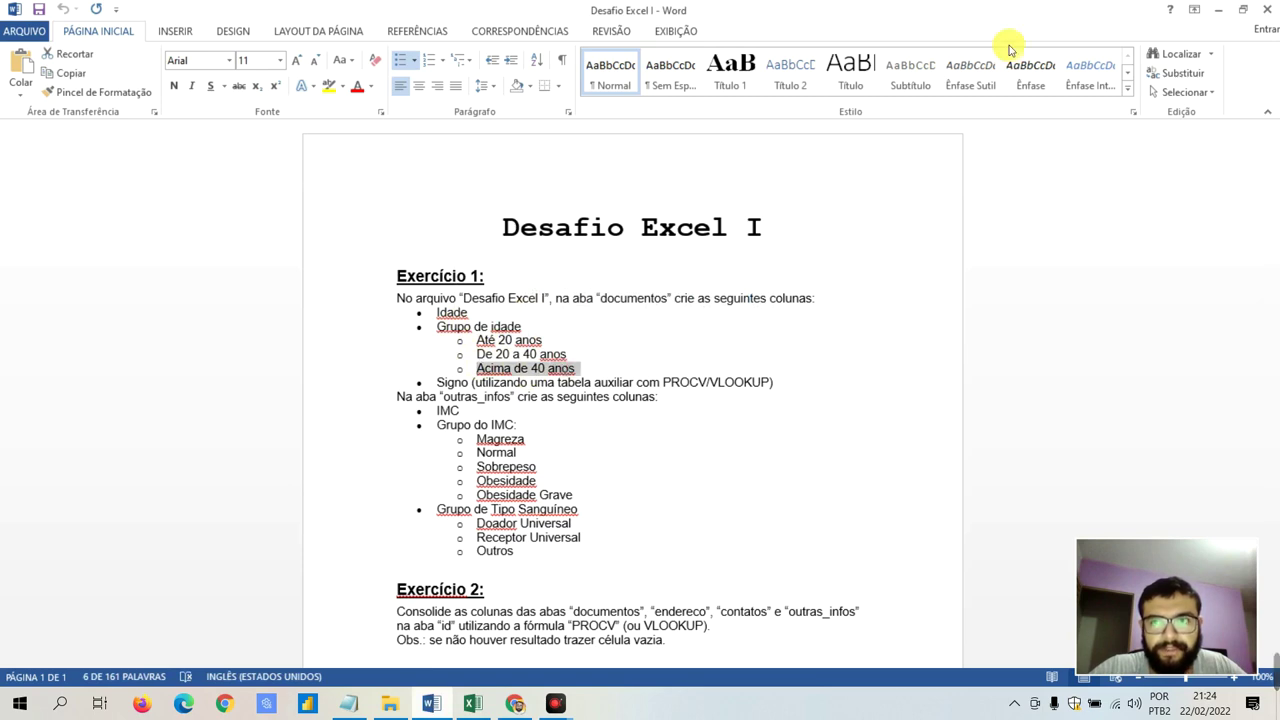
left_click(1218, 10)
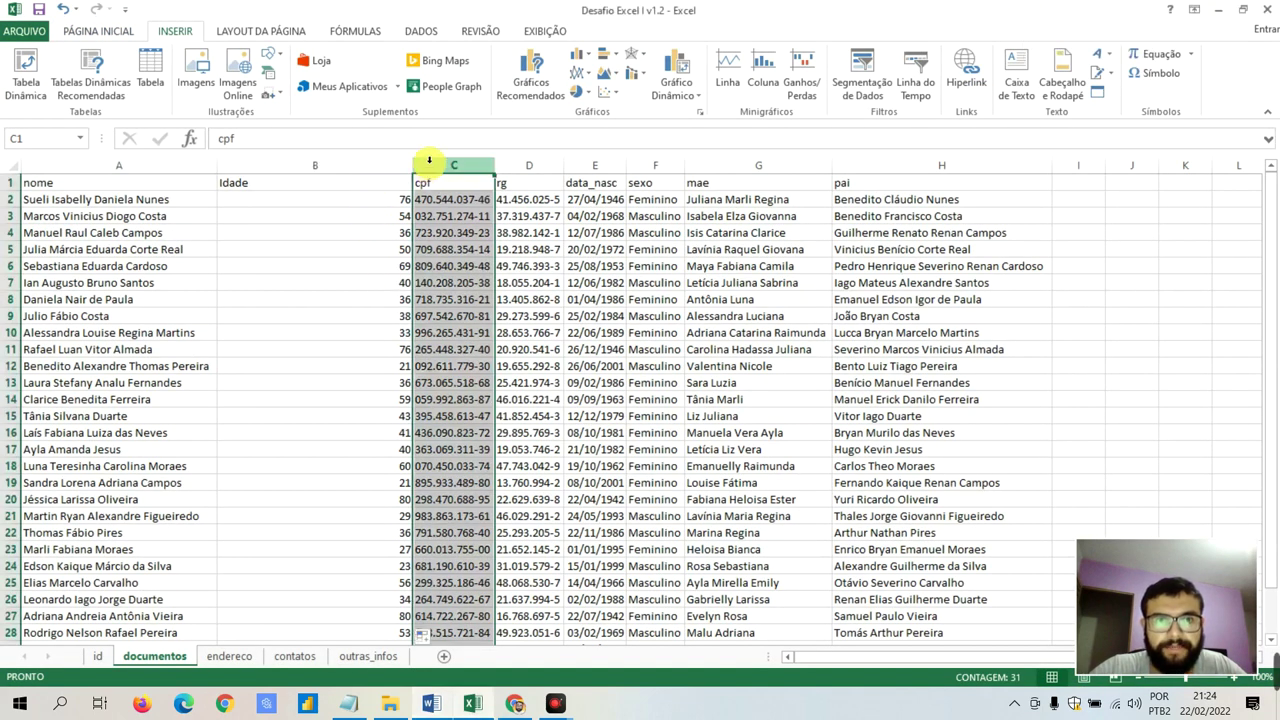
Insert a new empty column C between Idade and cpf
left_click(380, 166)
left_click(460, 175)
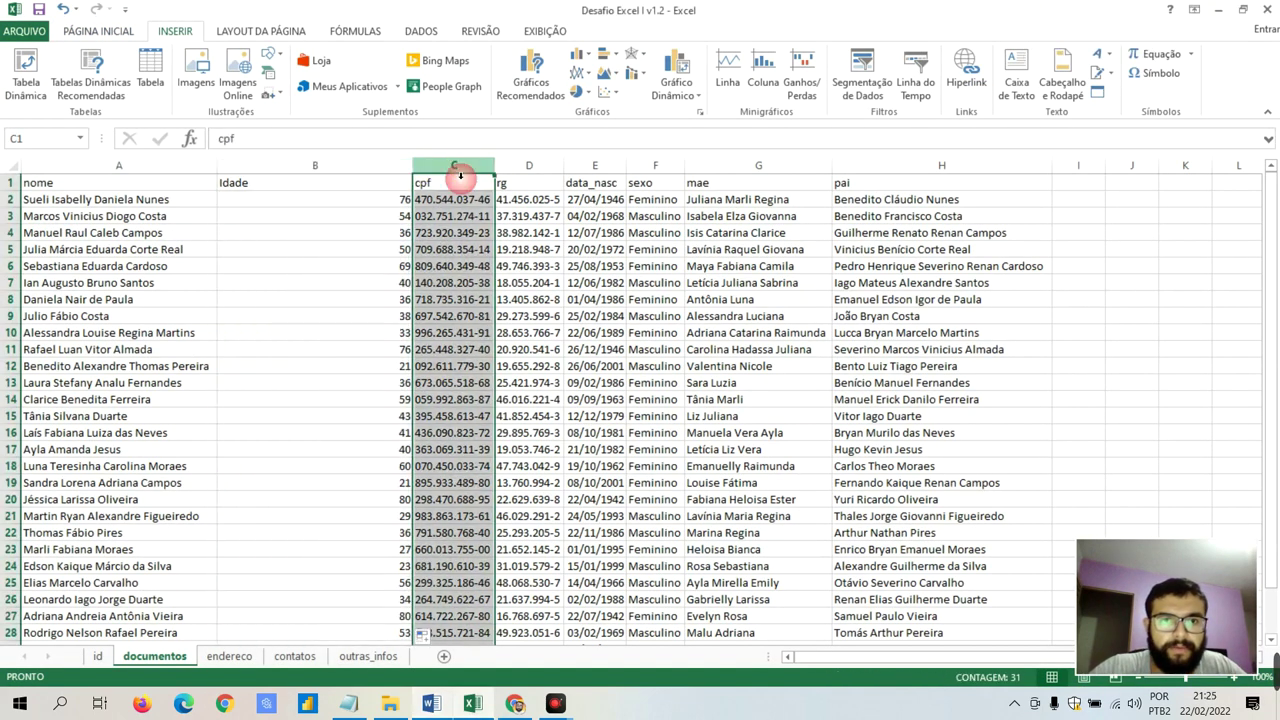
right_click(460, 175)
left_click(520, 290)
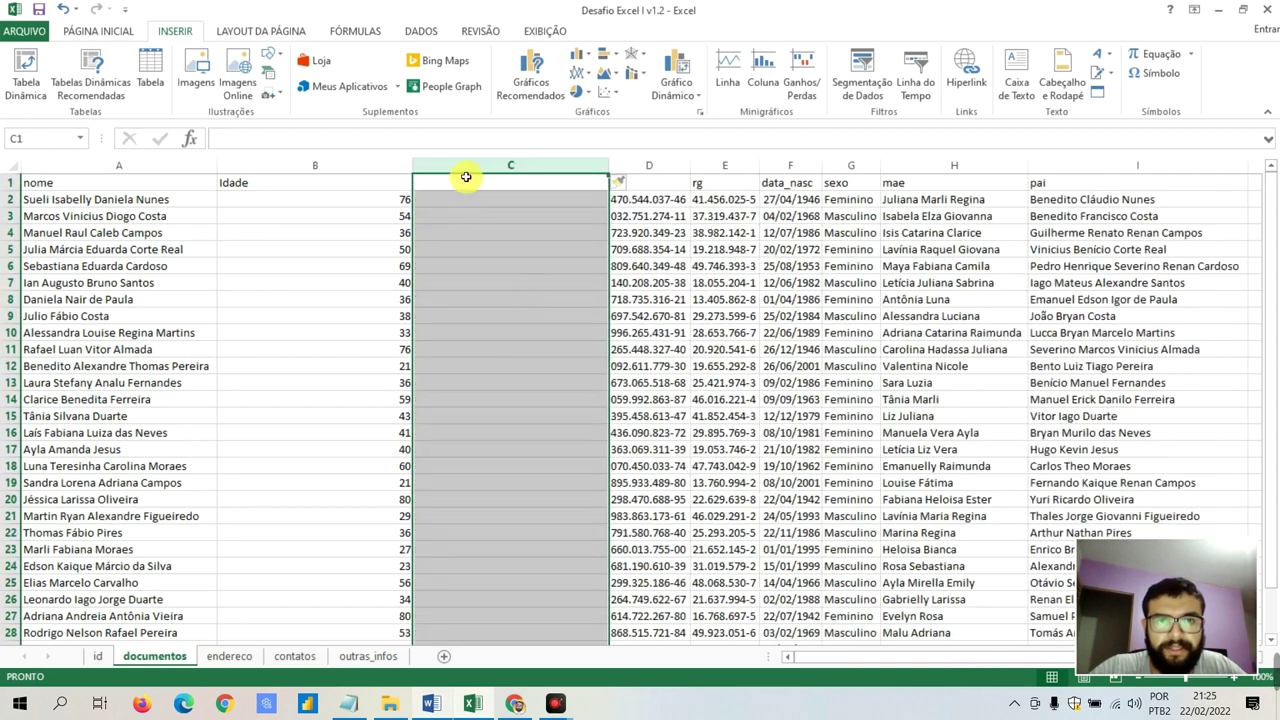
left_click(466, 177)
Enter the header 'Grupo de Idade' in C1, then start editing C2
left_click(432, 703)
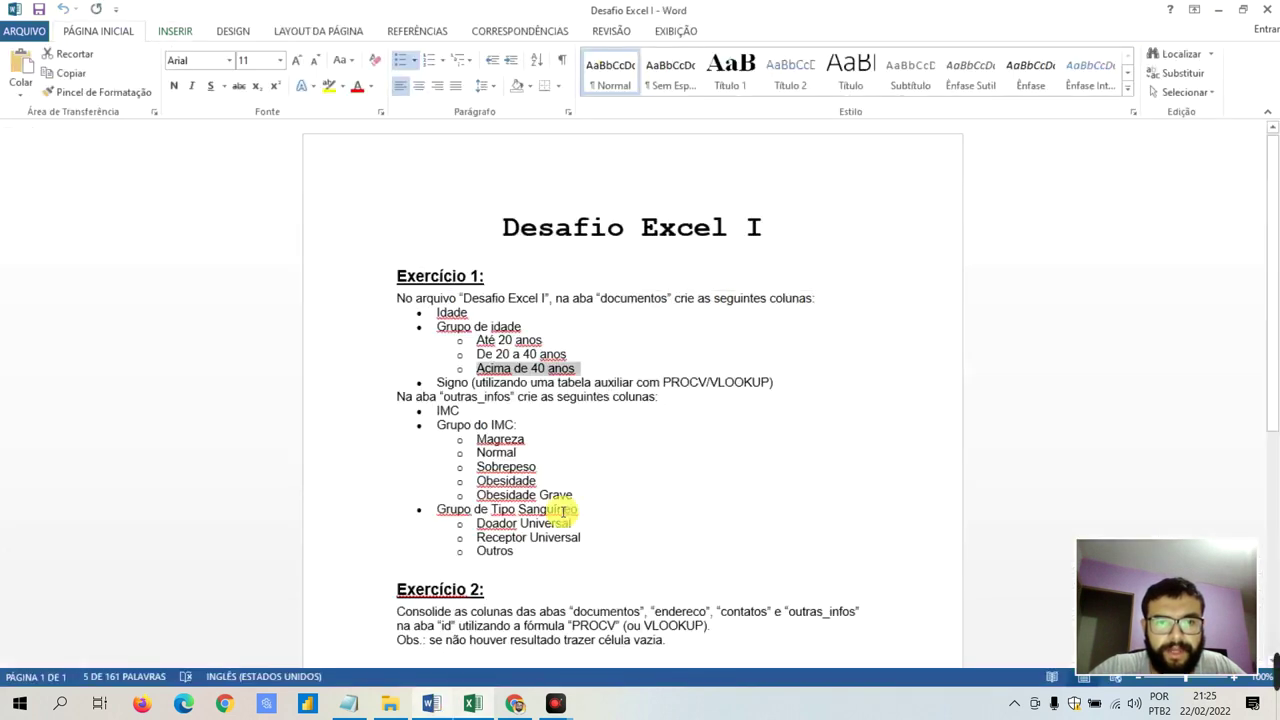
left_click(1218, 9)
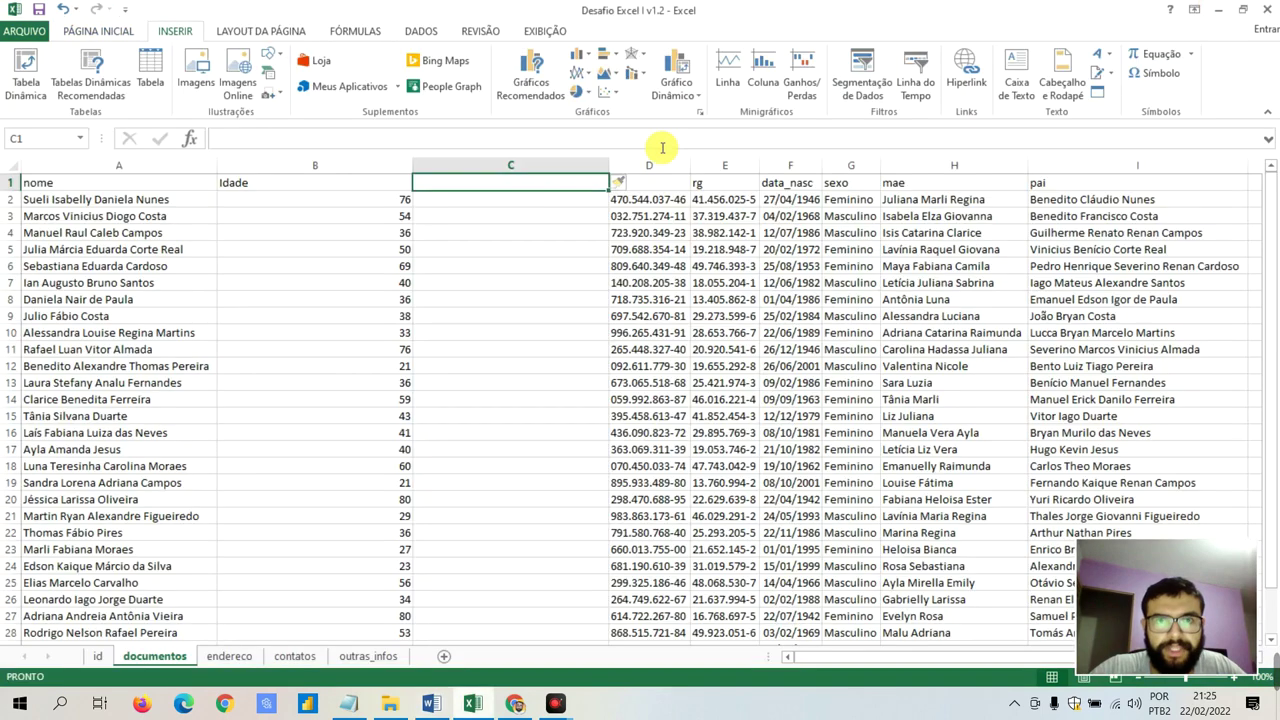
left_click(577, 165)
left_click(577, 176)
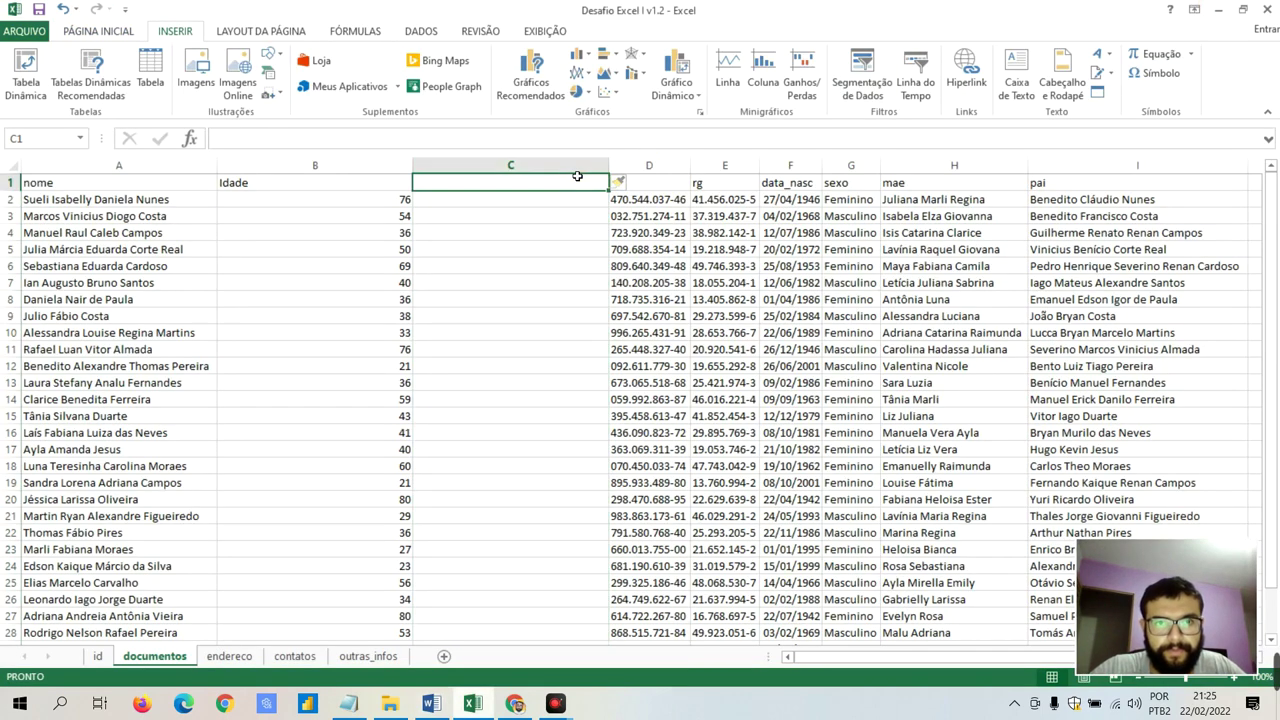
type("g")
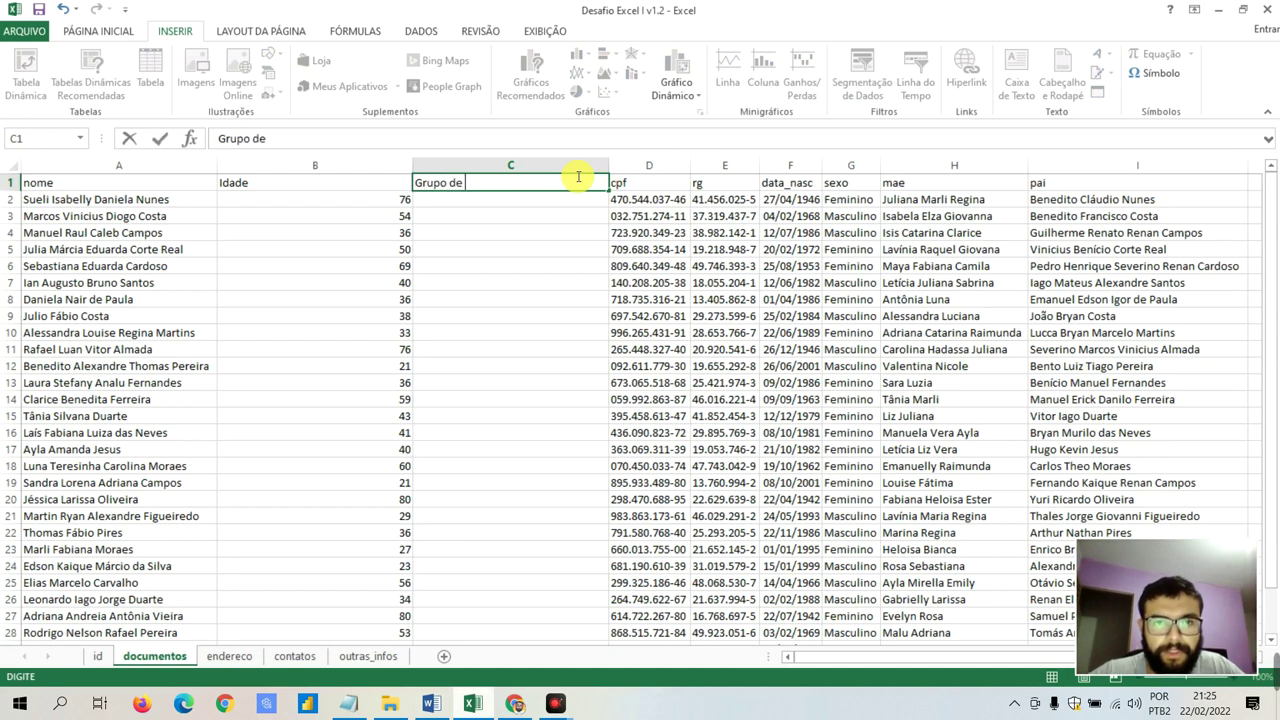
type("e")
key("Return")
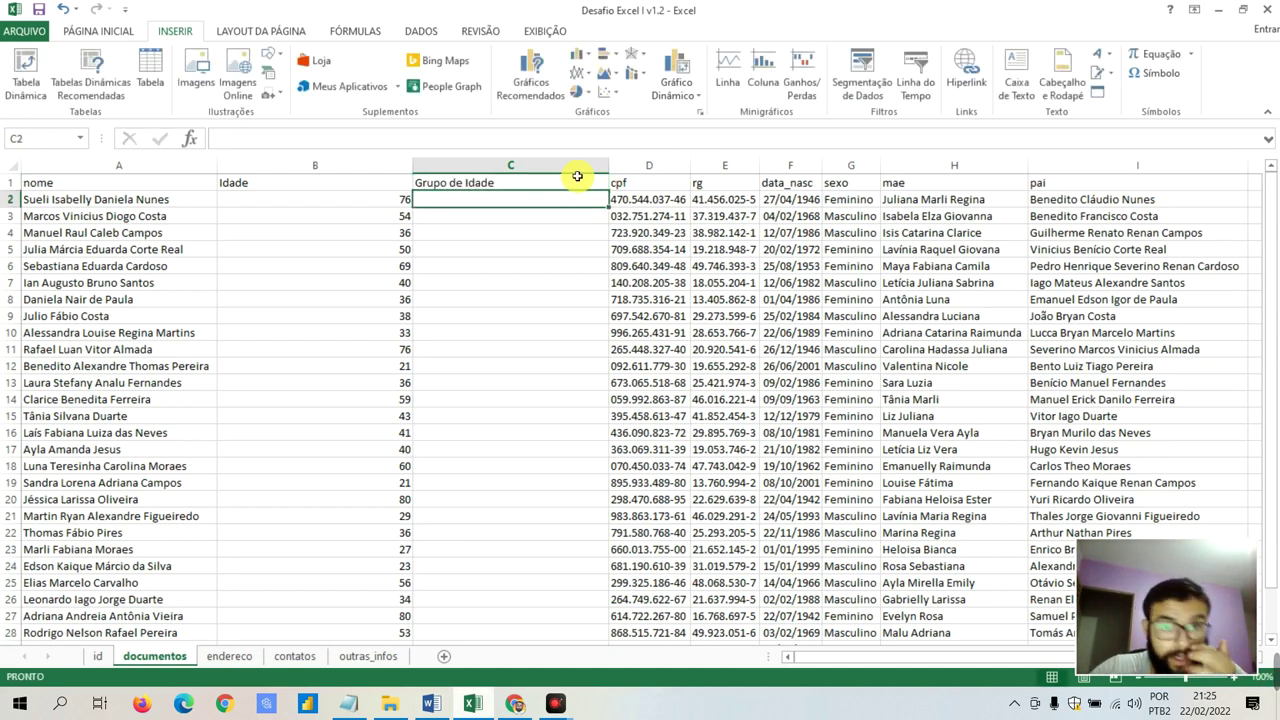
key("F2")
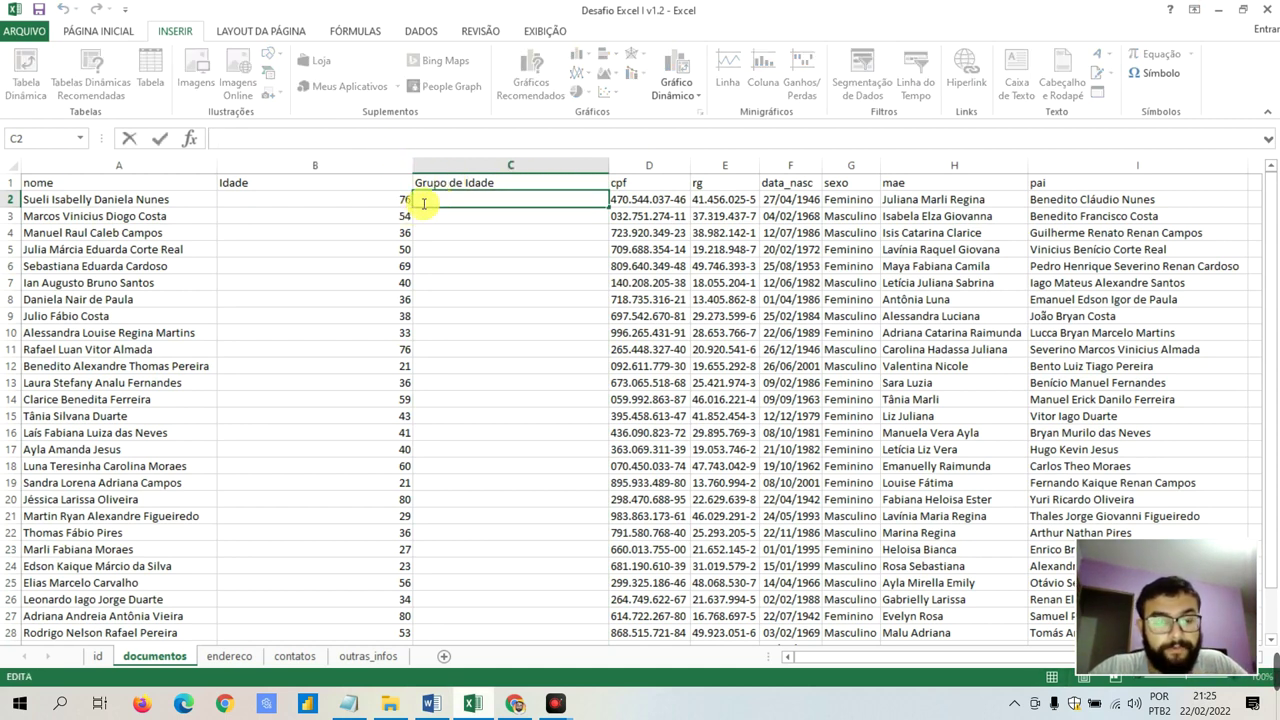
Review B2's age formula =(ANO(AGORA())-ANO(F2)) and return to C2 for the new formula
left_click(443, 237)
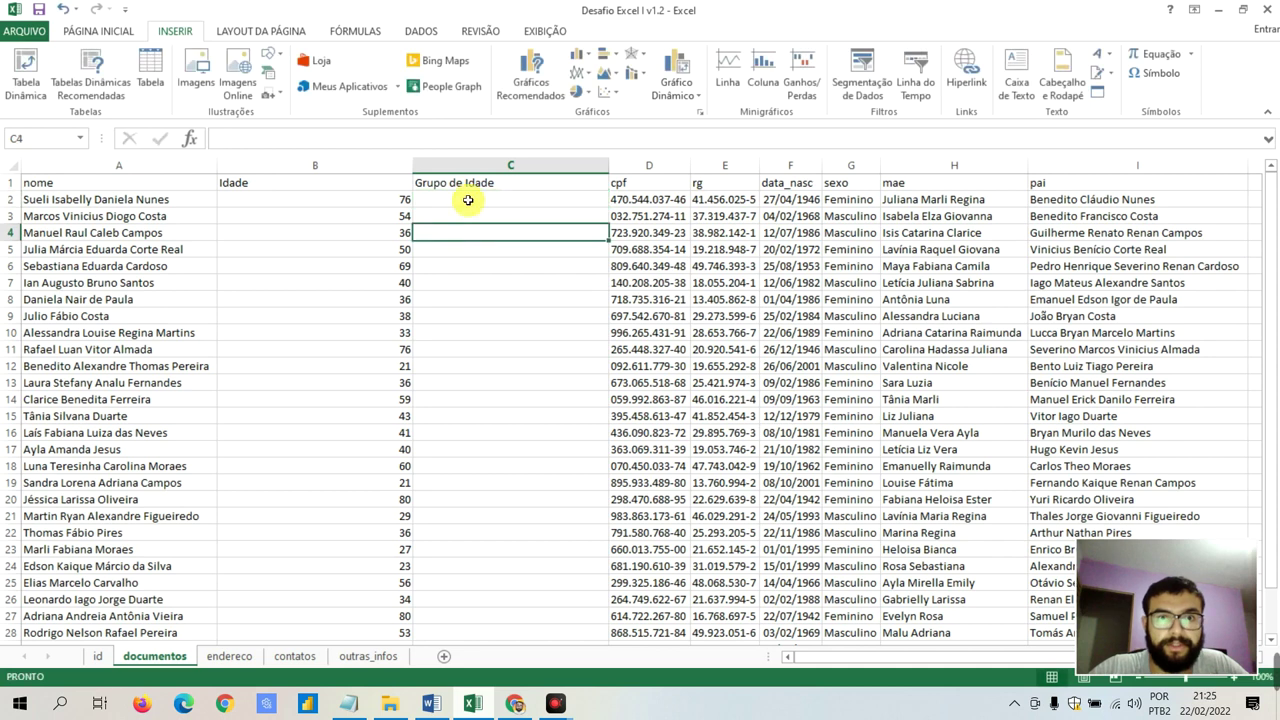
left_click(466, 197)
left_click(340, 197)
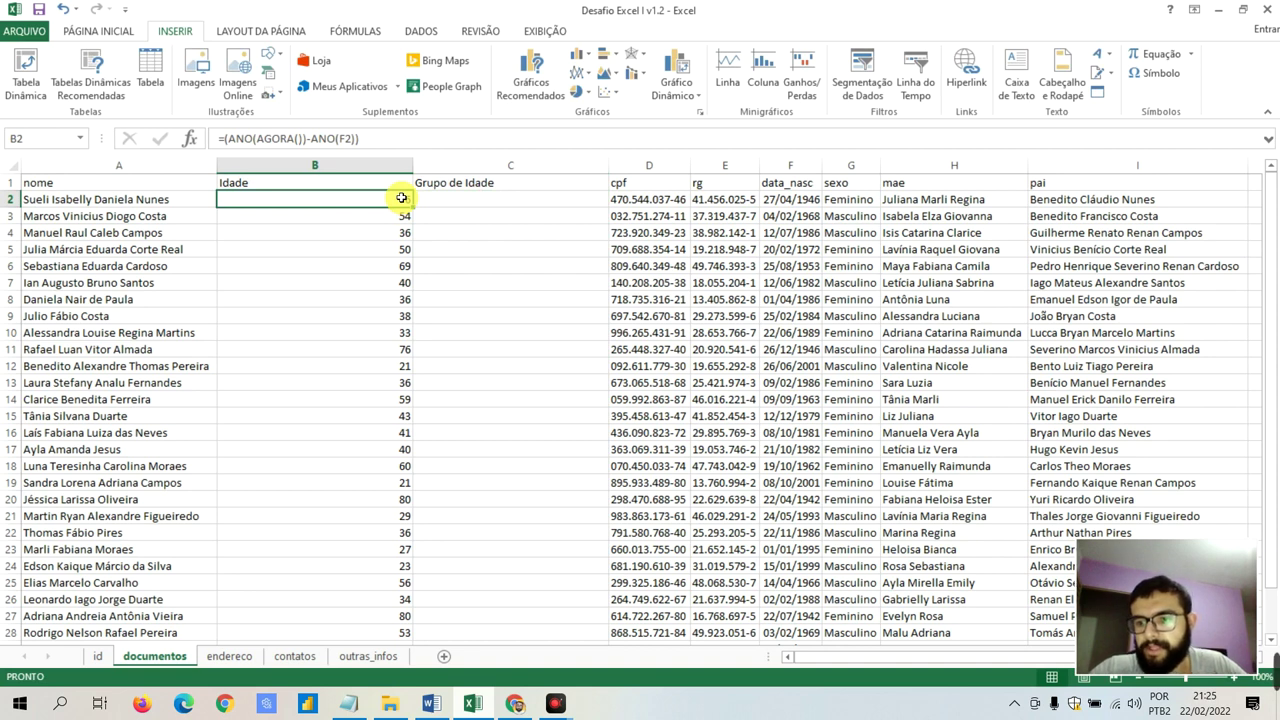
left_click(495, 203)
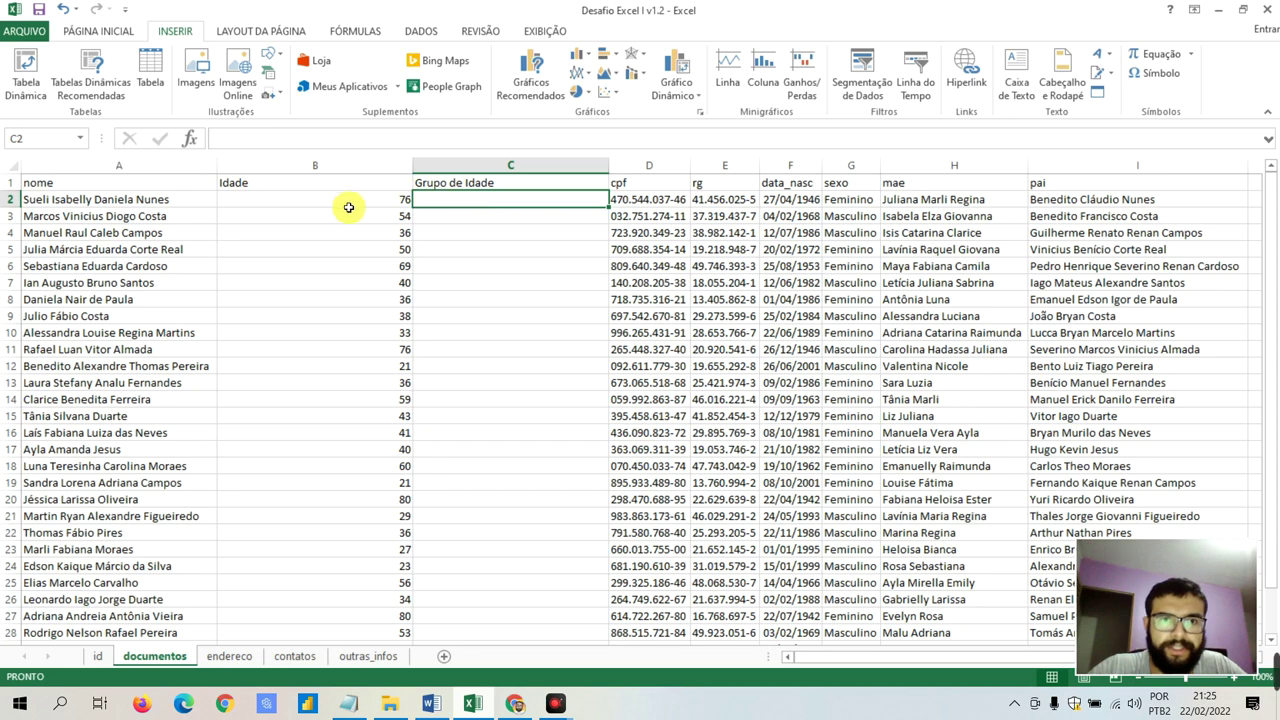
left_click(393, 201)
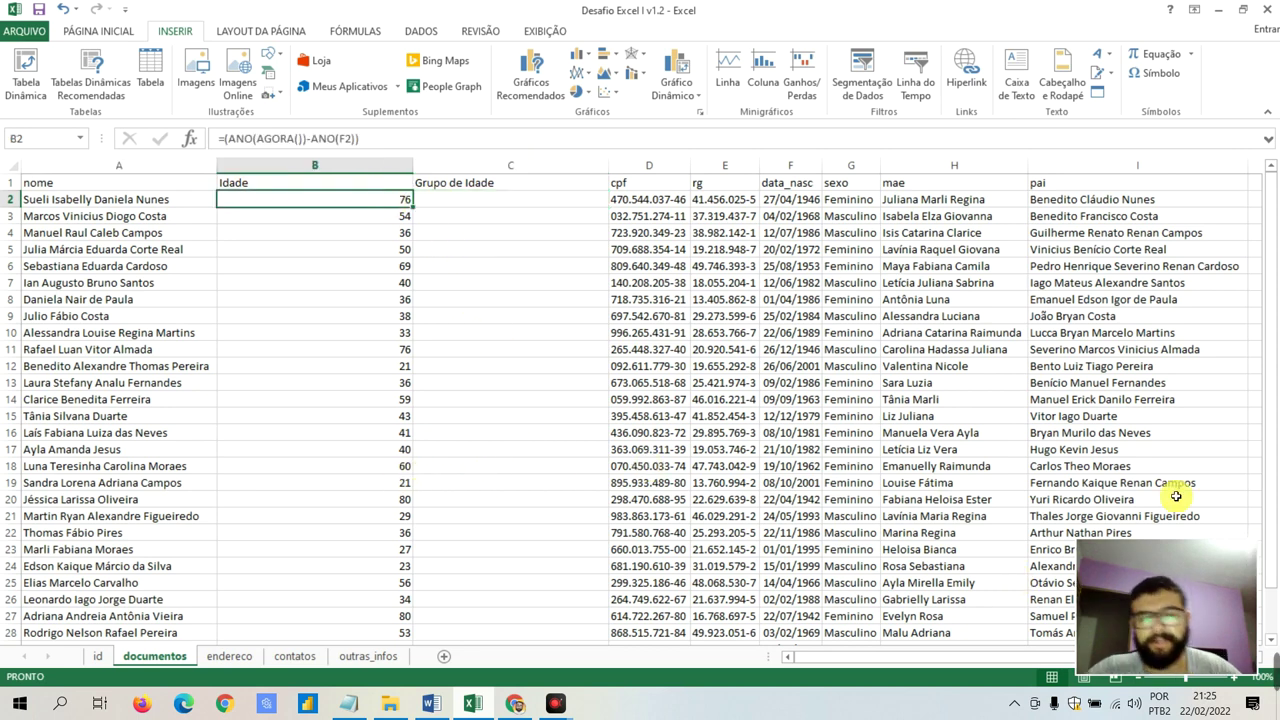
left_click(491, 199)
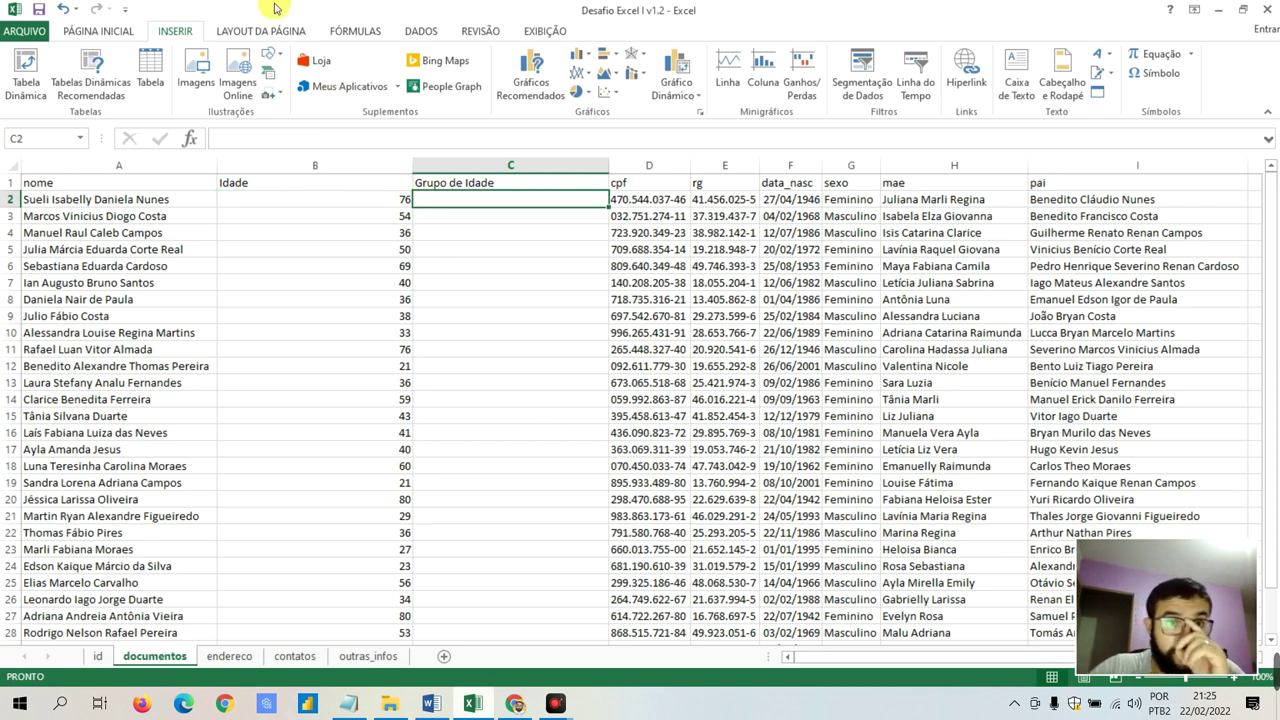
left_click(347, 33)
Insert an SE function in C2 with the age in B2 as its logical test
left_click(239, 80)
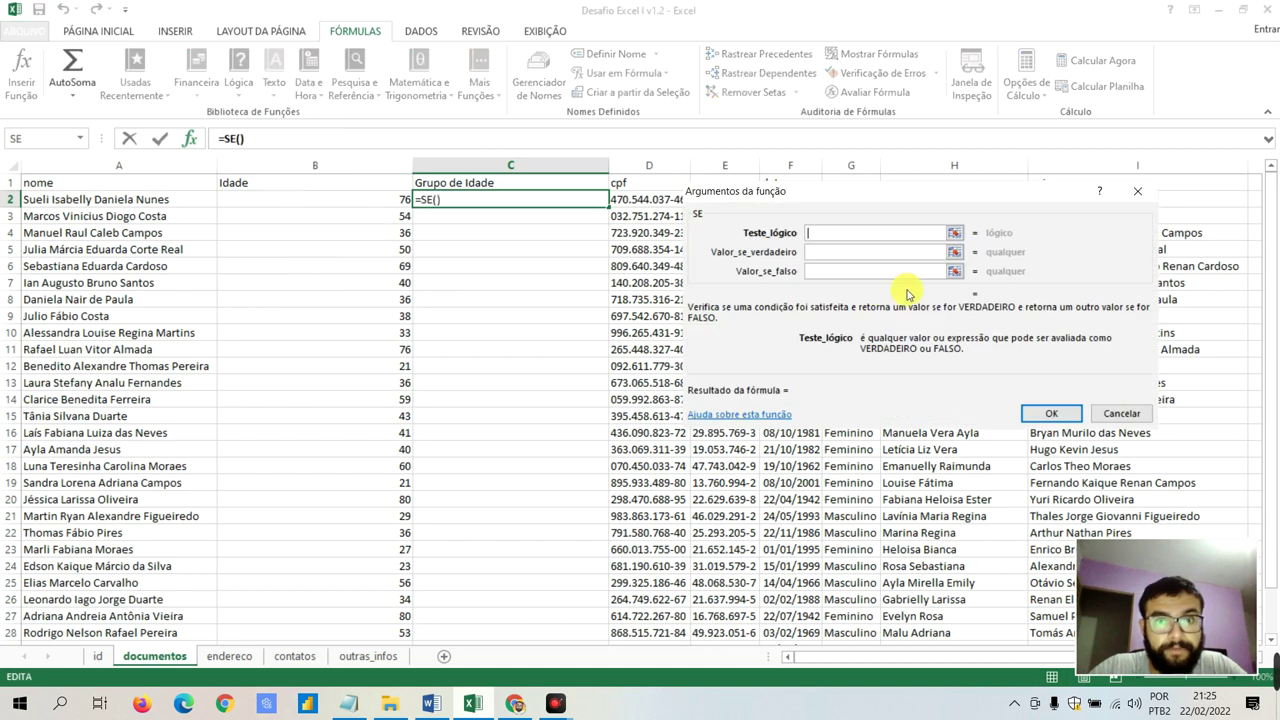
left_click_drag(865, 193, 444, 289)
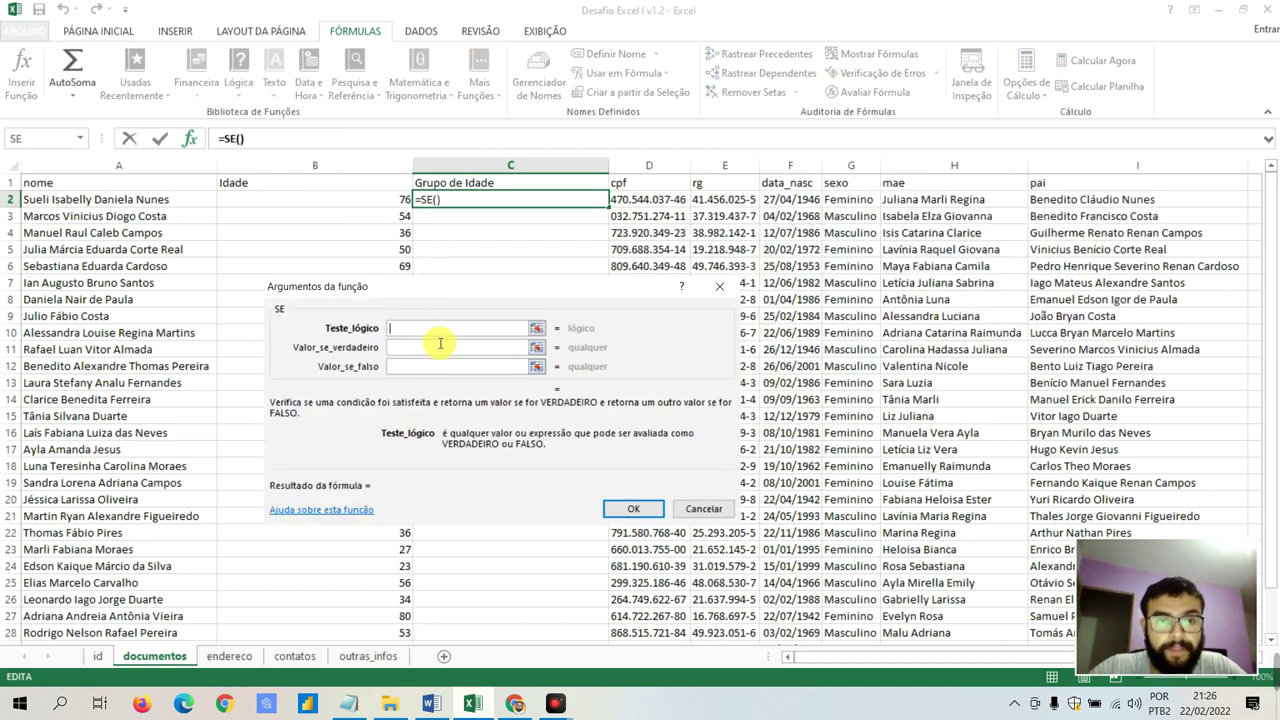
left_click(380, 199)
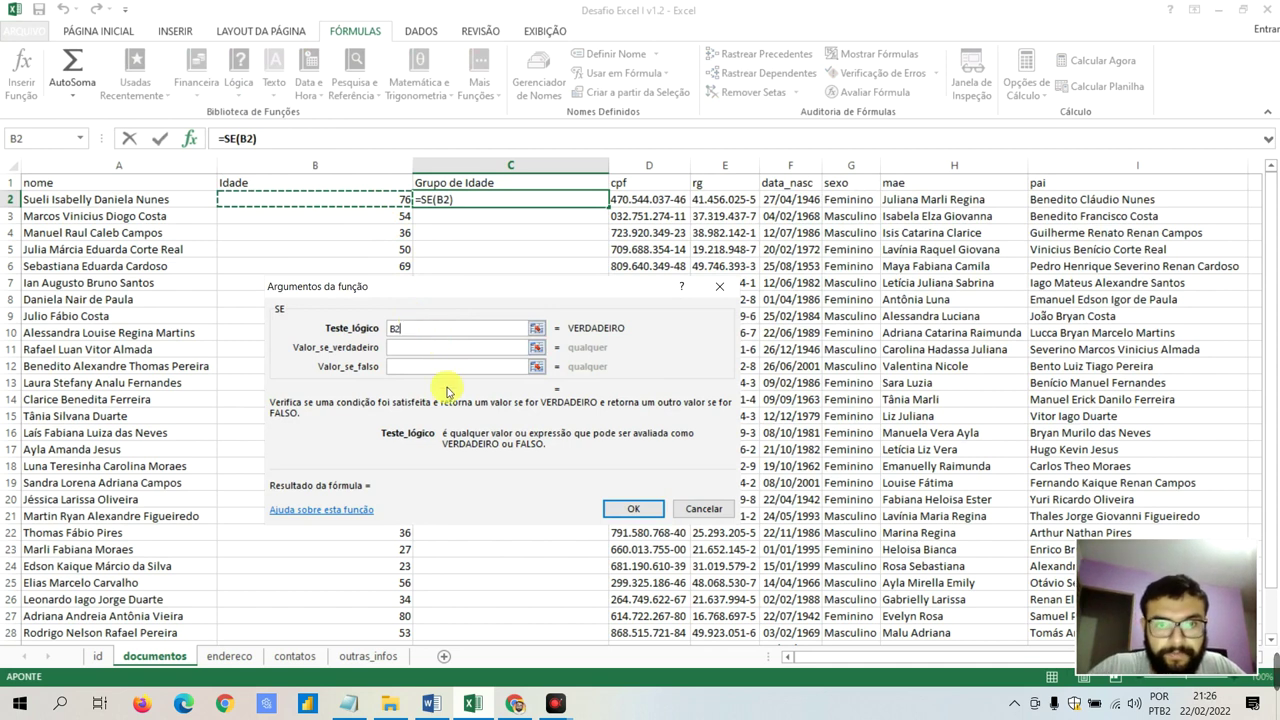
left_click(428, 703)
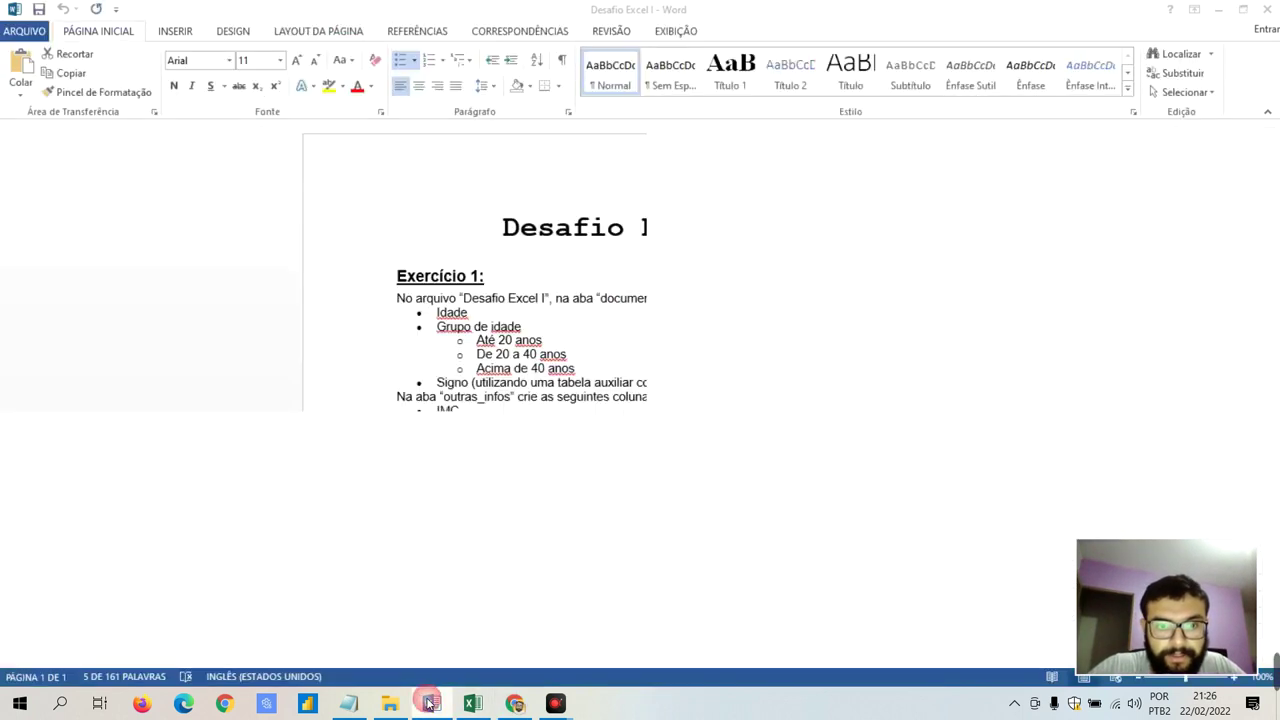
left_click(1218, 9)
type("B2 <= 20")
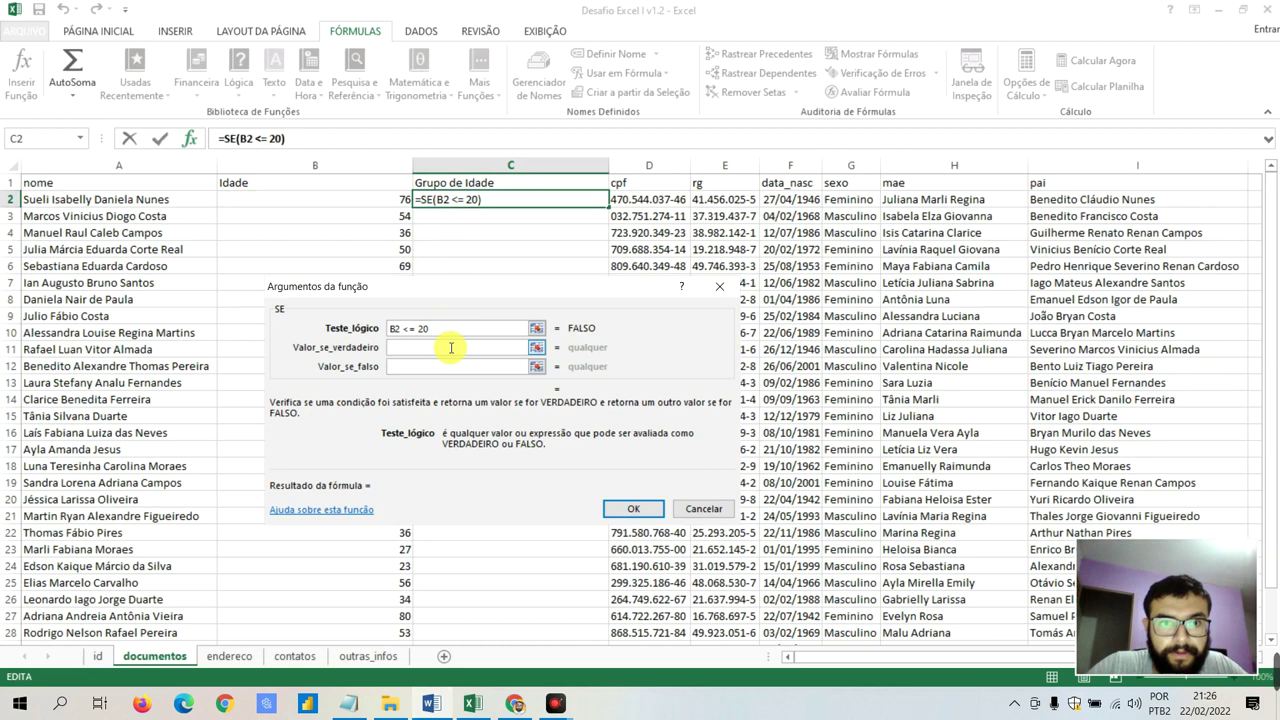
Complete the test as B2 <= 20 with true value "Até 20 Anos"
left_click(451, 347)
type("\"Até 20 Anos\"")
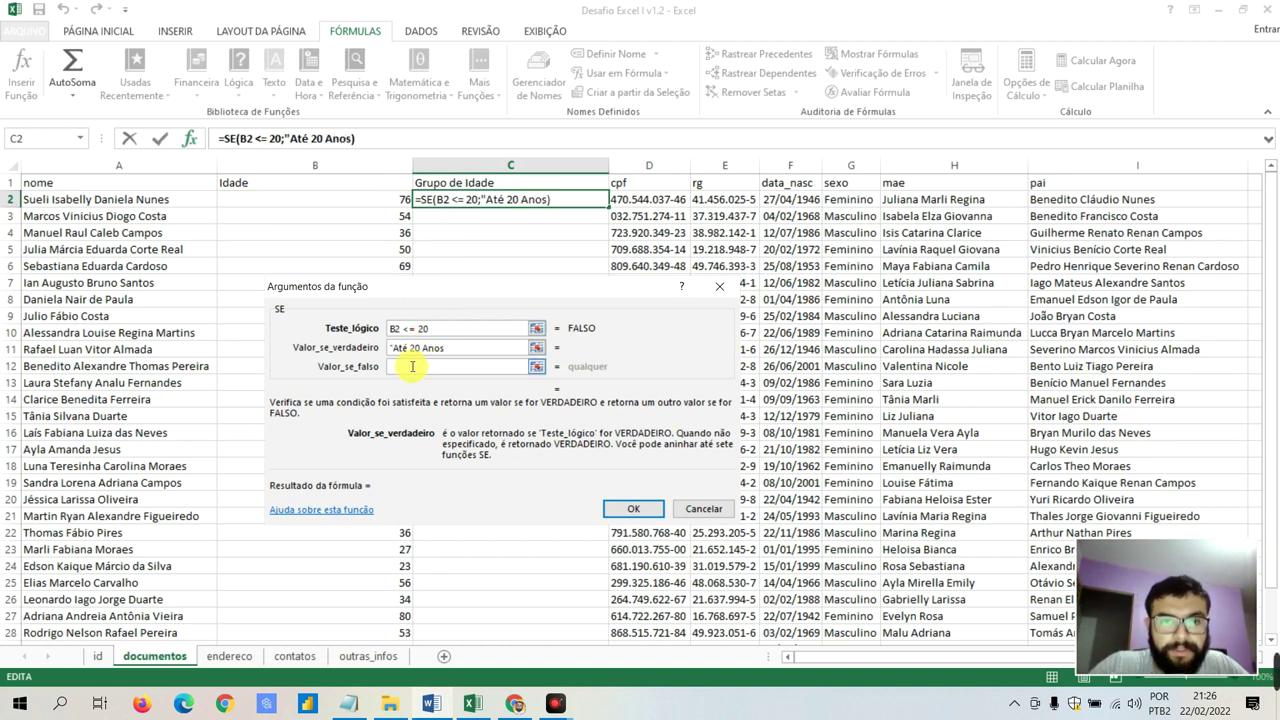
left_click(418, 367)
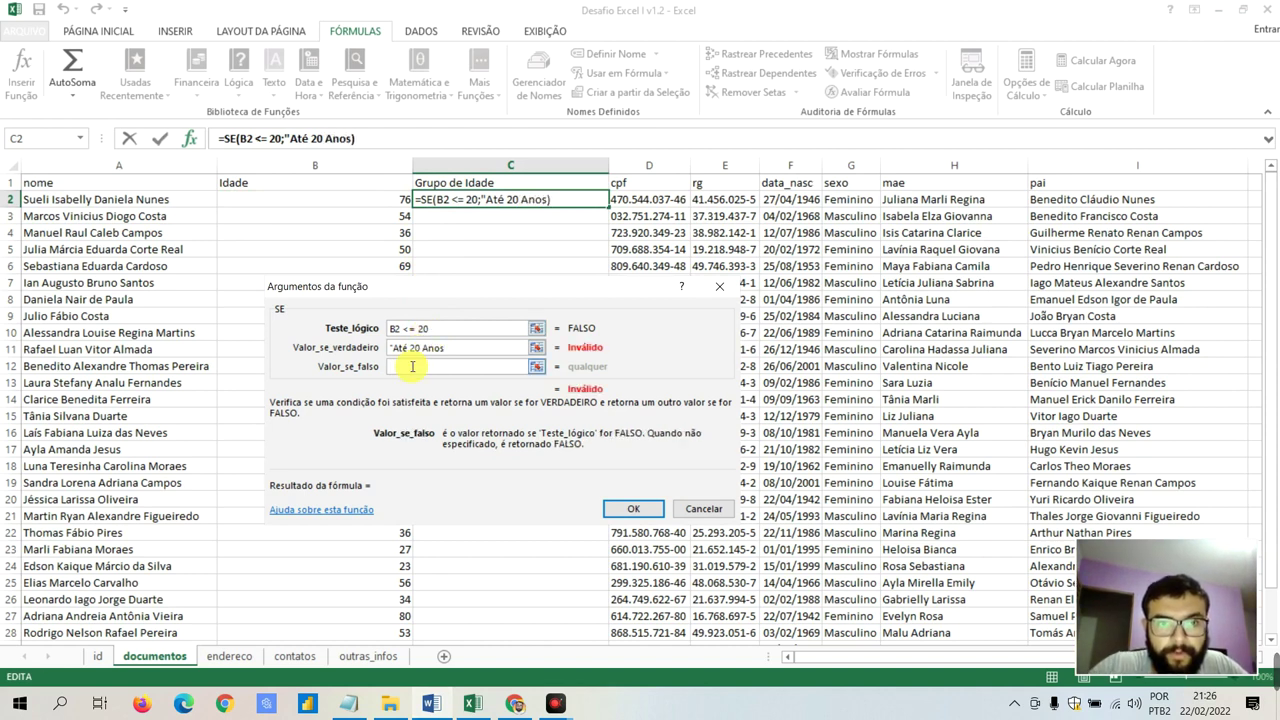
left_click(447, 347)
type("\"")
left_click(428, 363)
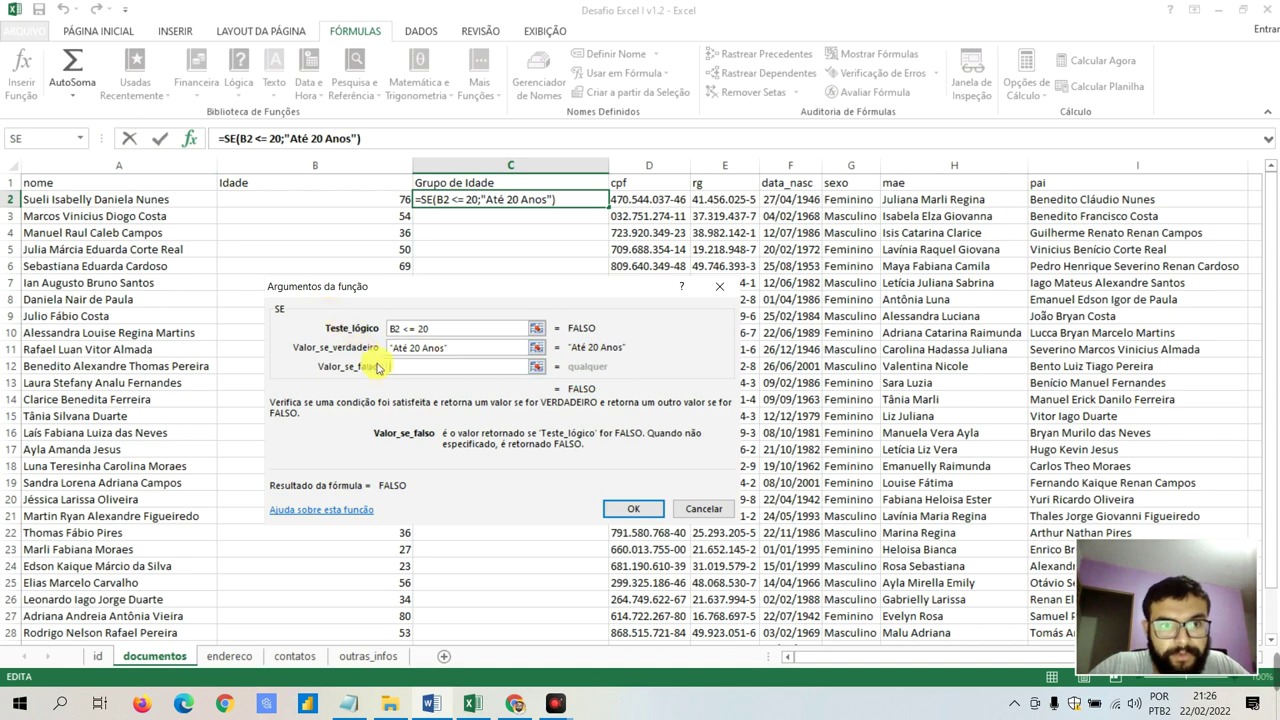
left_click(83, 139)
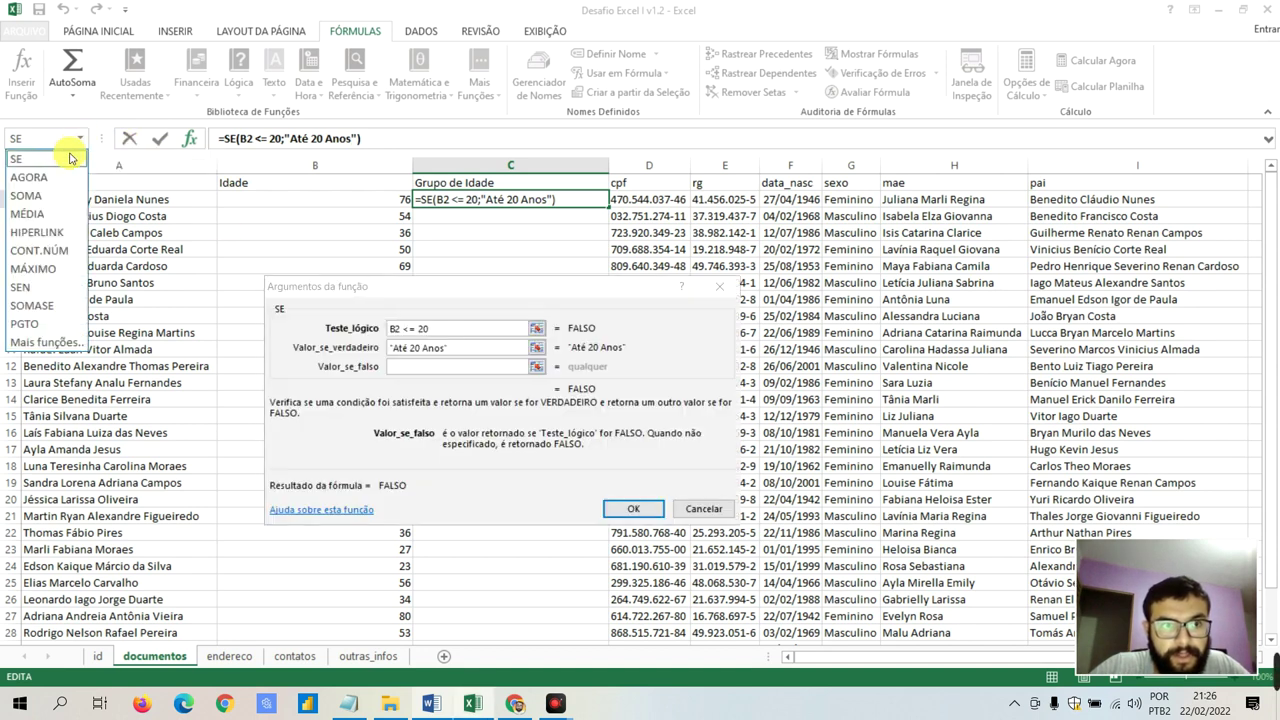
Nest a second SE as the false result, testing B2 <= 40
left_click(45, 158)
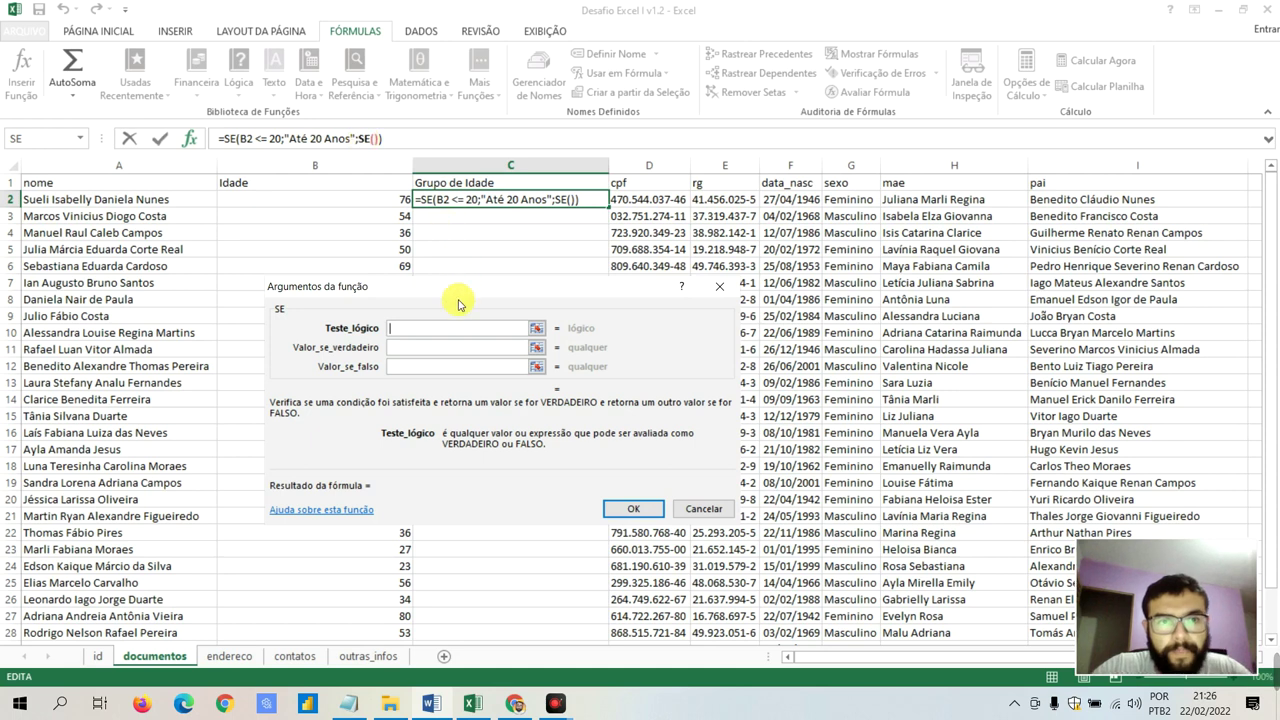
type("b2")
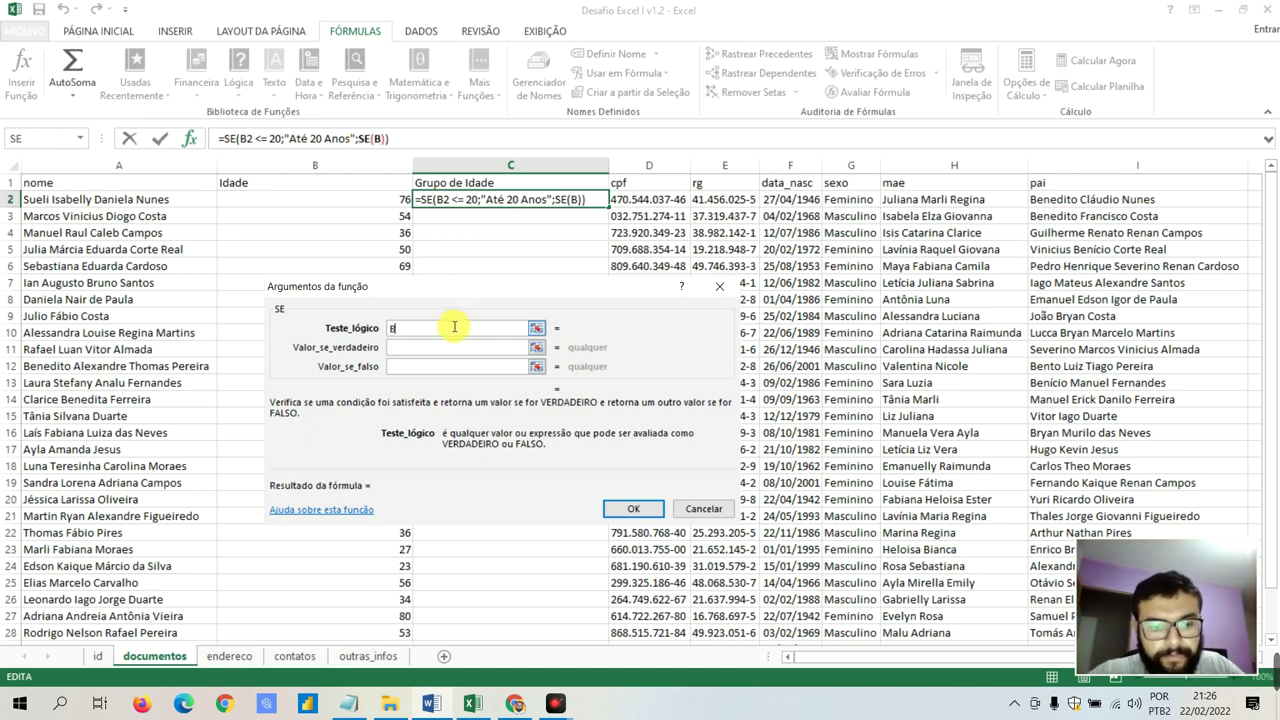
type("2")
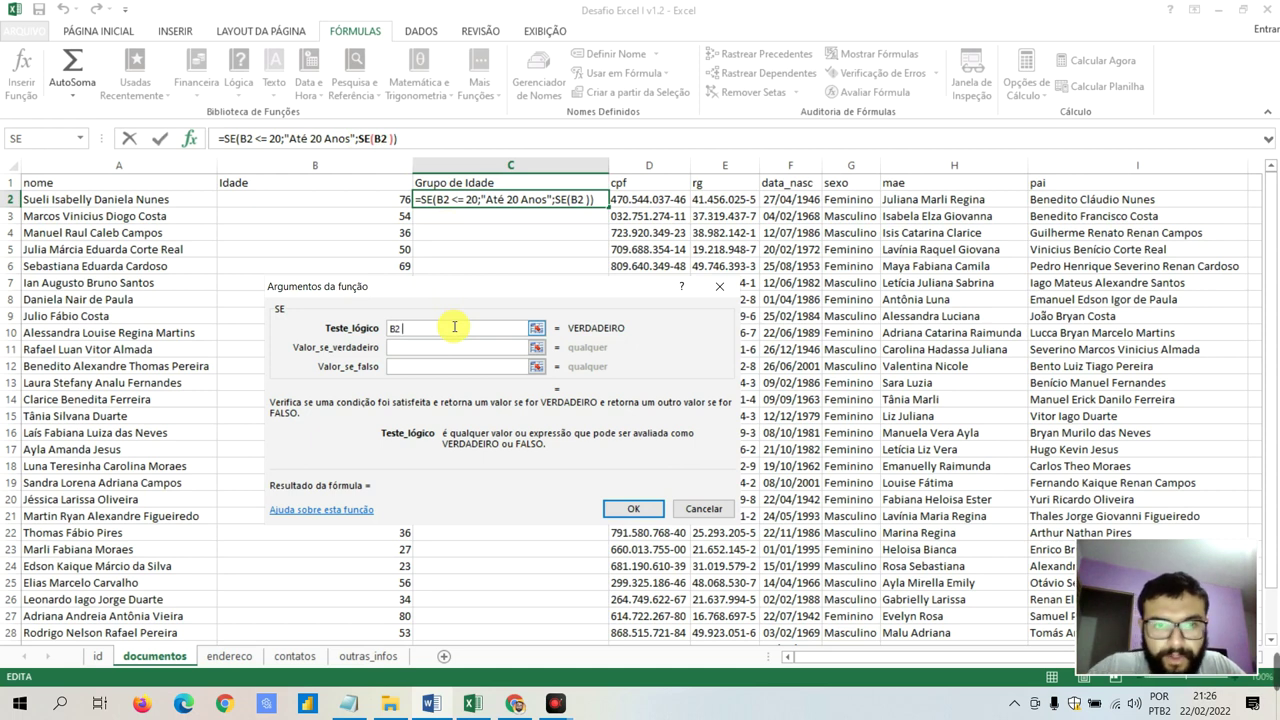
left_click(435, 706)
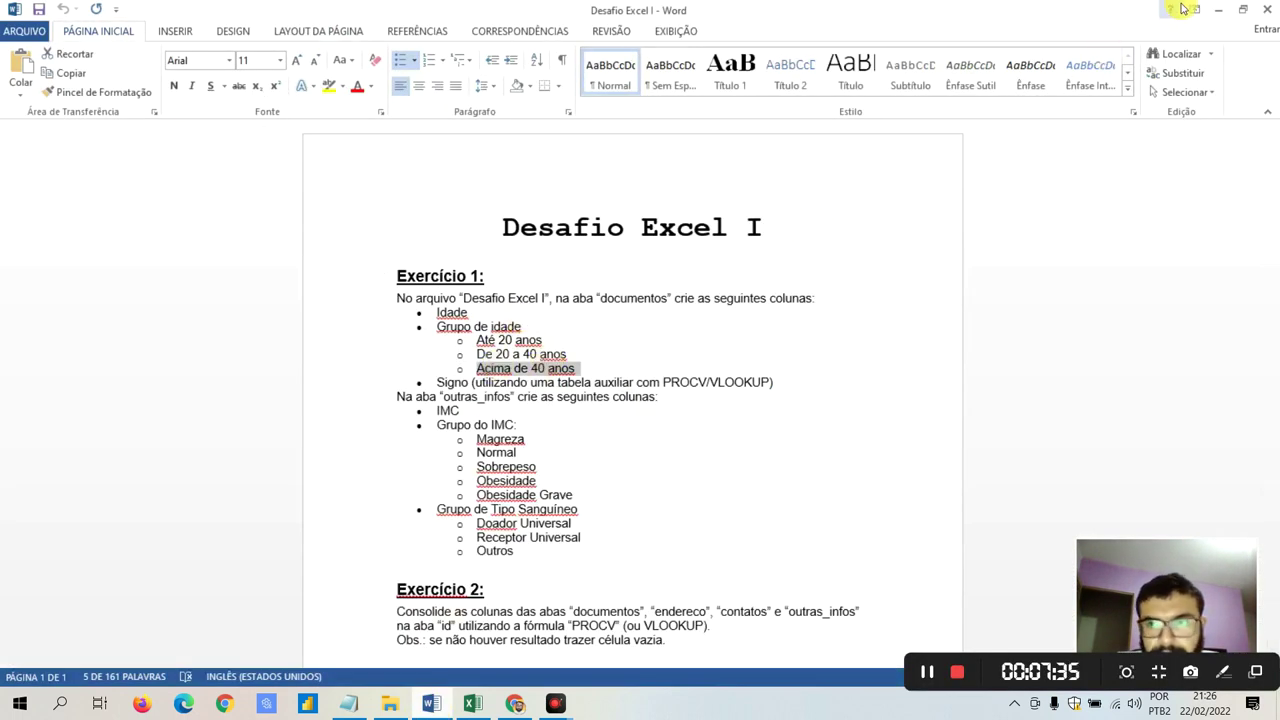
left_click(1218, 10)
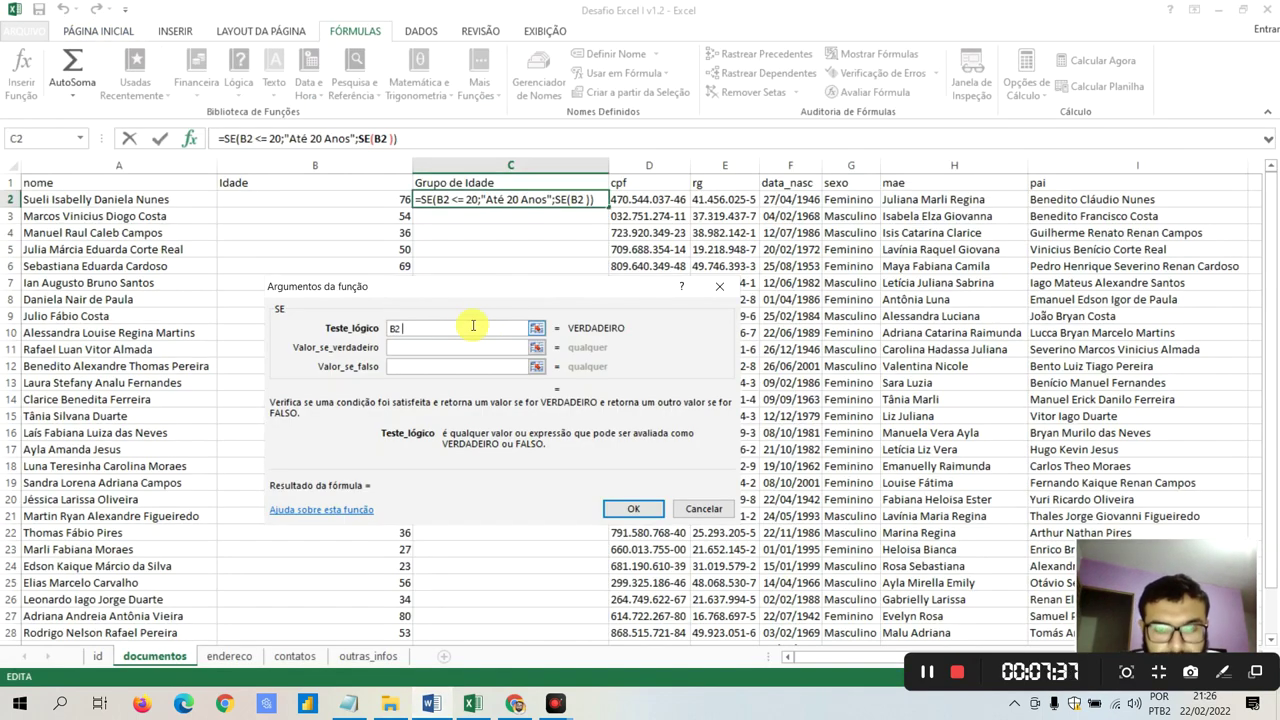
type("<= ")
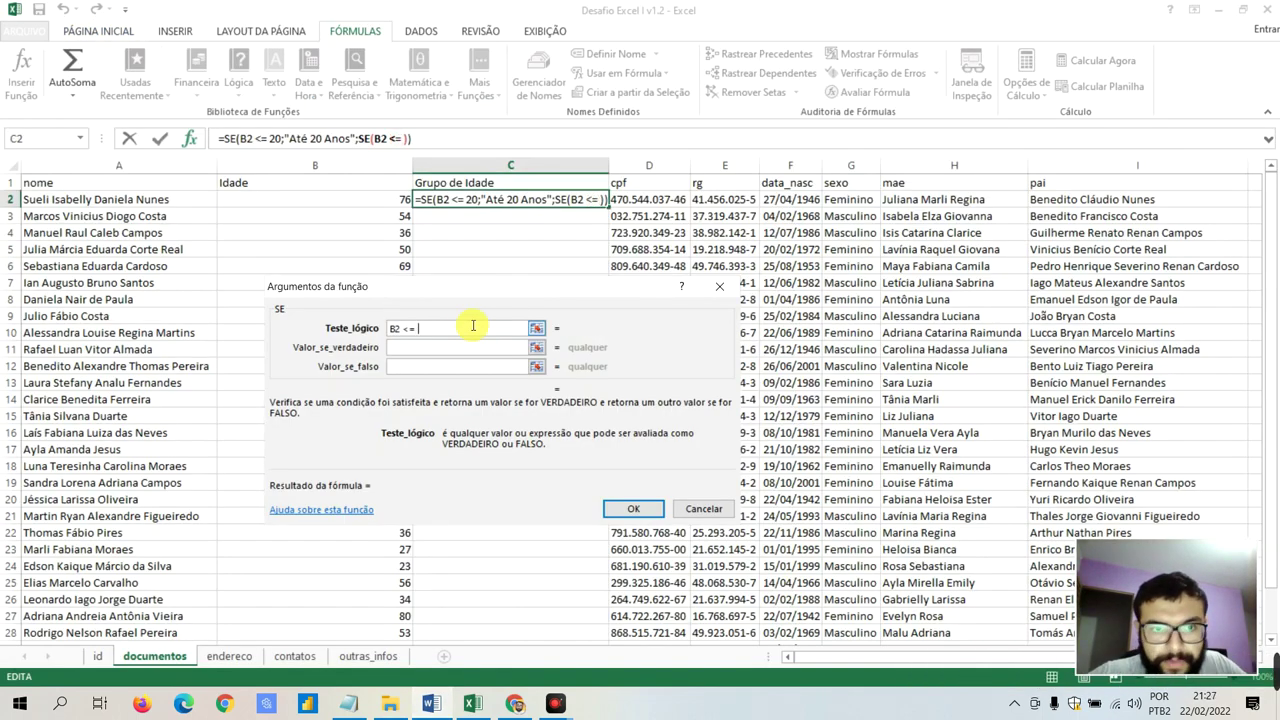
type("40")
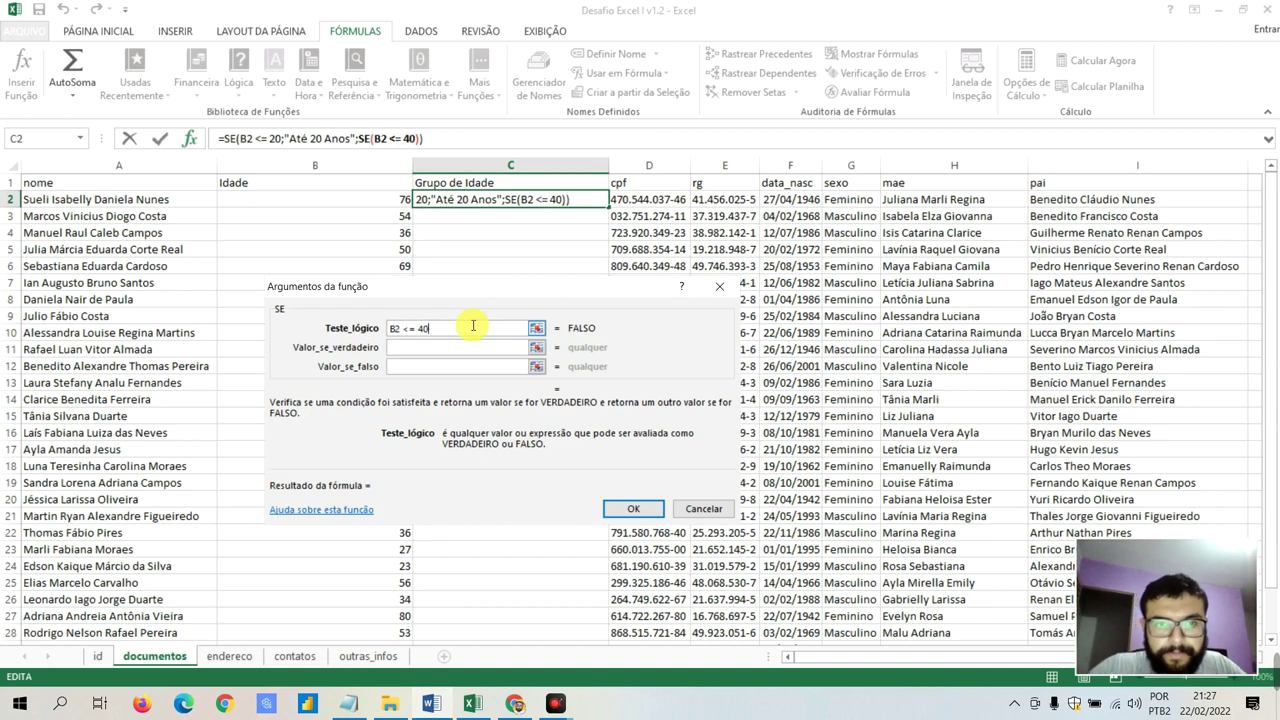
left_click(483, 348)
type("\"")
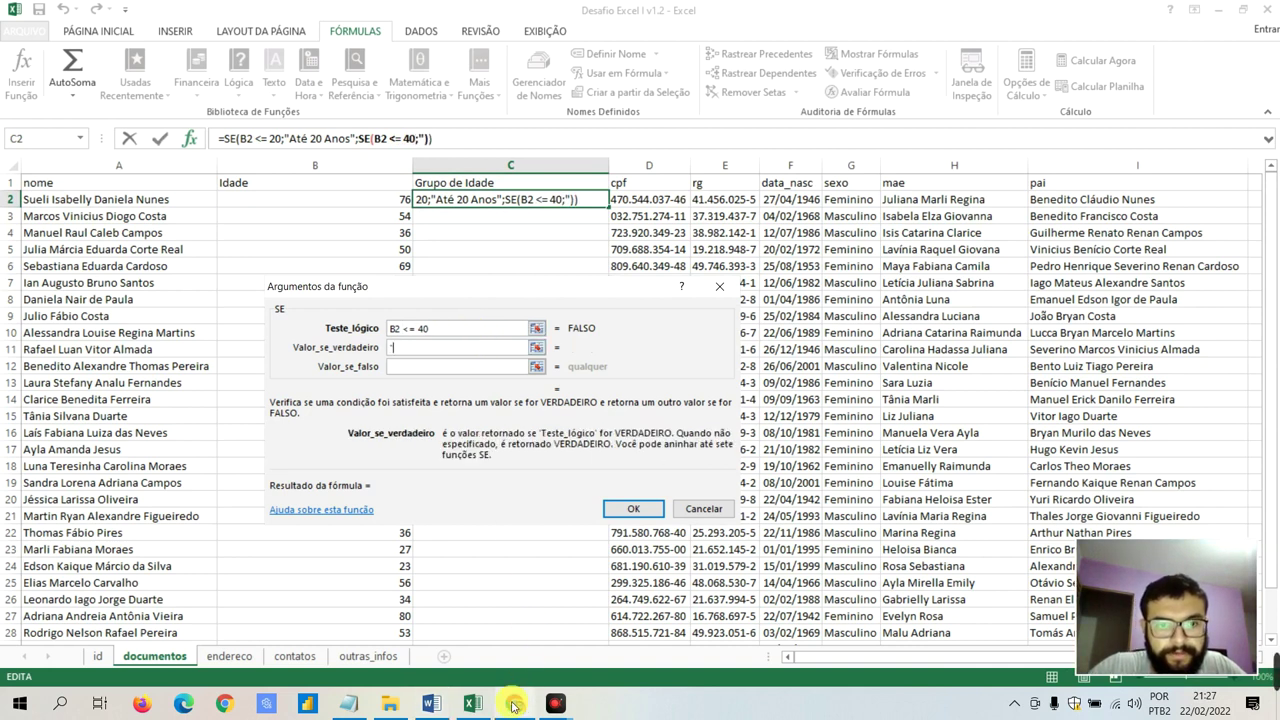
Paste "De 20 a 40 anos" from the Word exercise as the nested SE's true value
left_click(440, 708)
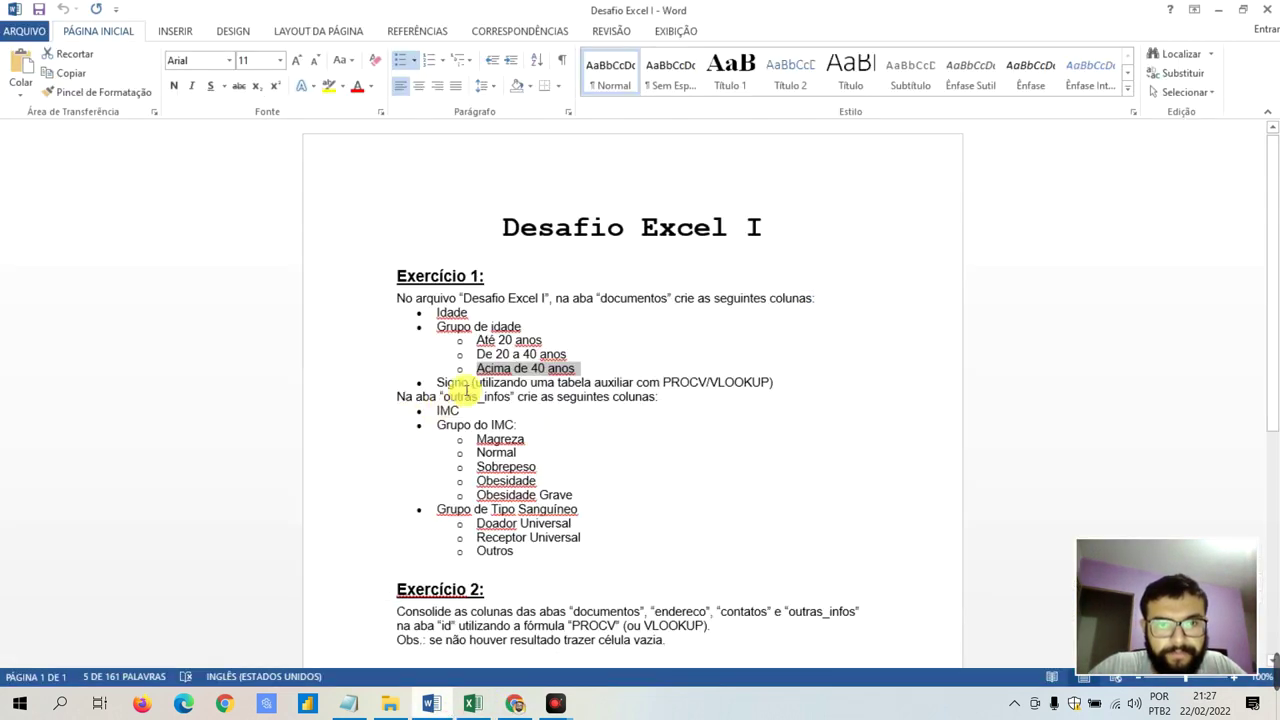
left_click(477, 354)
left_click_drag(477, 354, 563, 360)
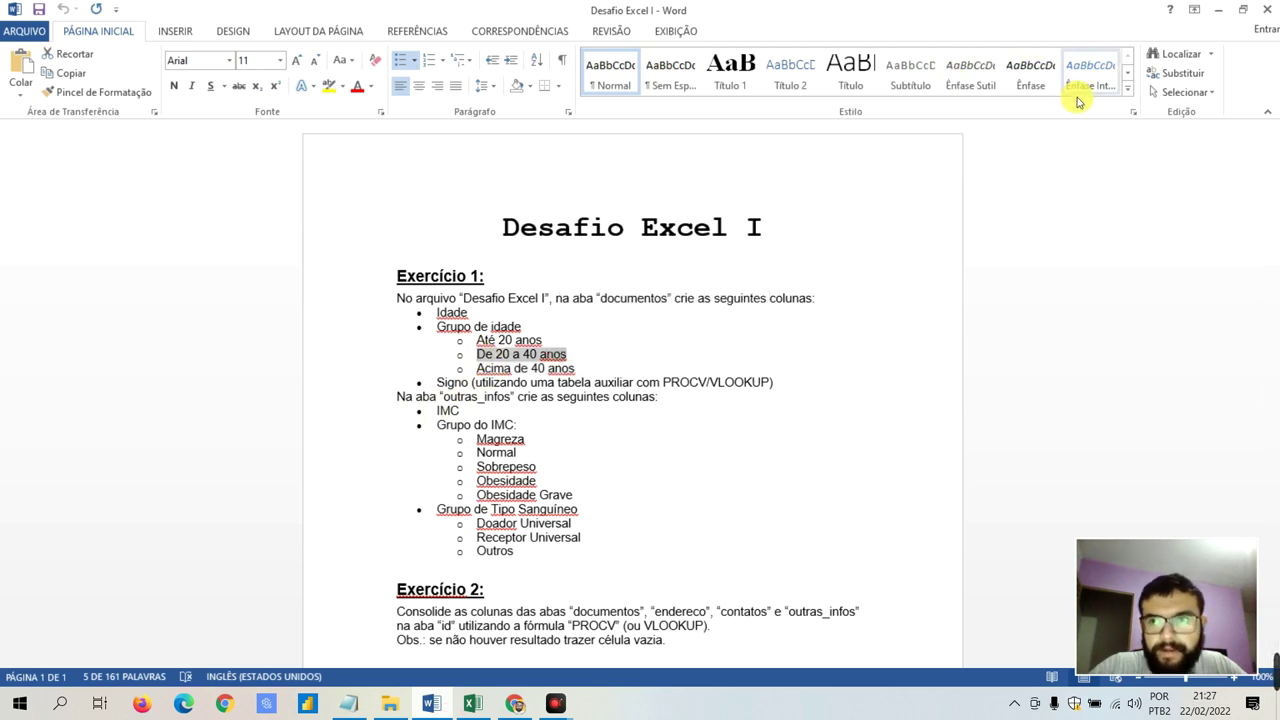
left_click(1218, 12)
type("o De 20 a 40 anos")
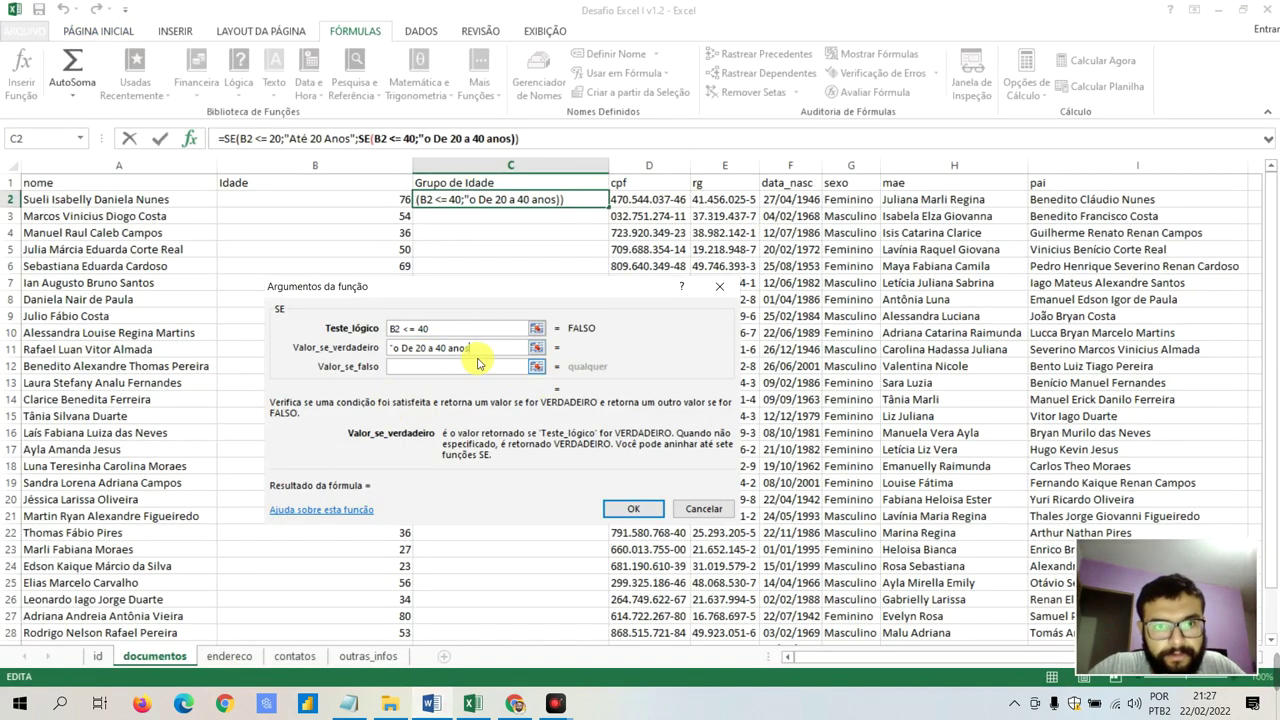
left_click(395, 348)
key("Delete")
key("Delete")
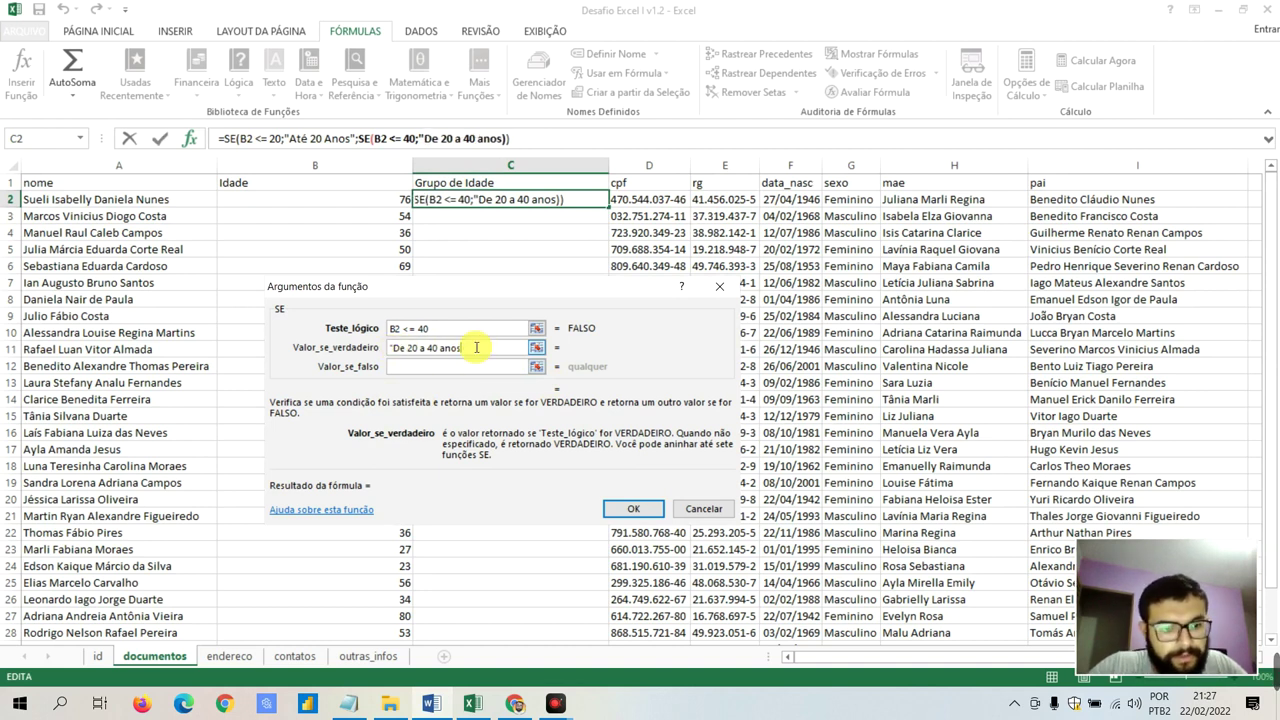
type("\"")
left_click(469, 372)
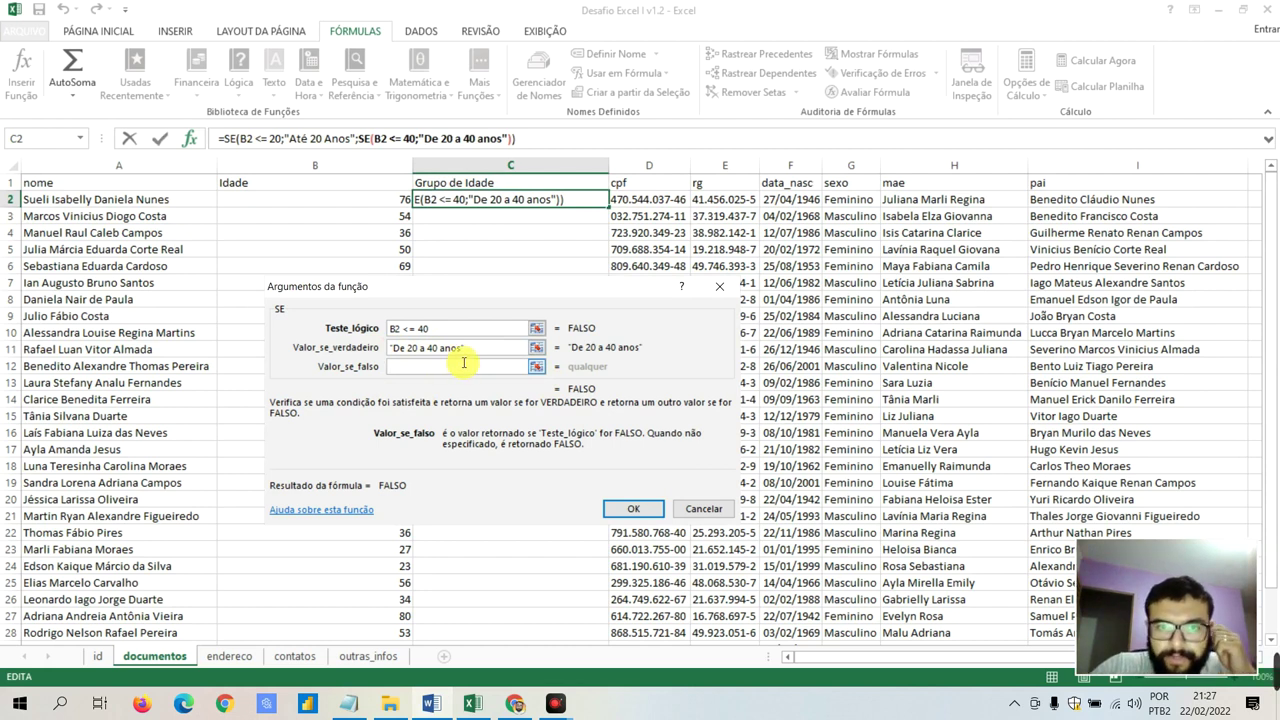
Nest a third SE as the false result, testing B2 >=40
left_click(80, 138)
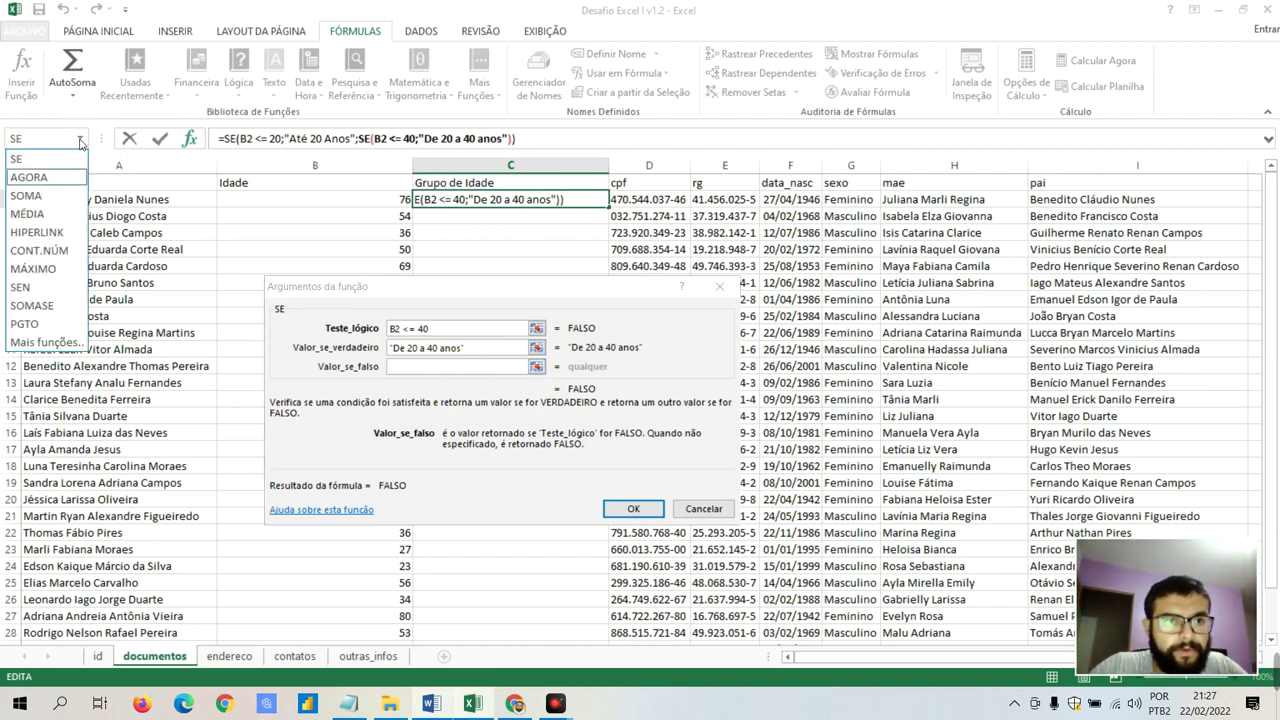
left_click(55, 160)
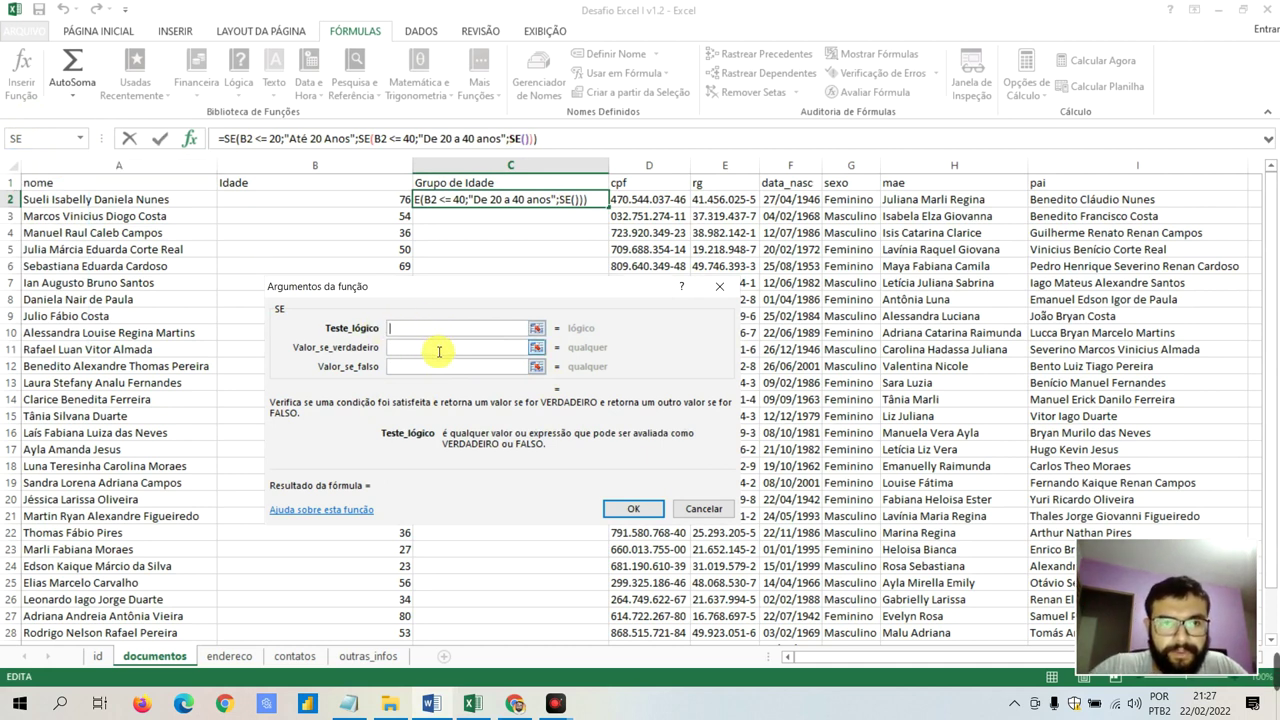
left_click(436, 704)
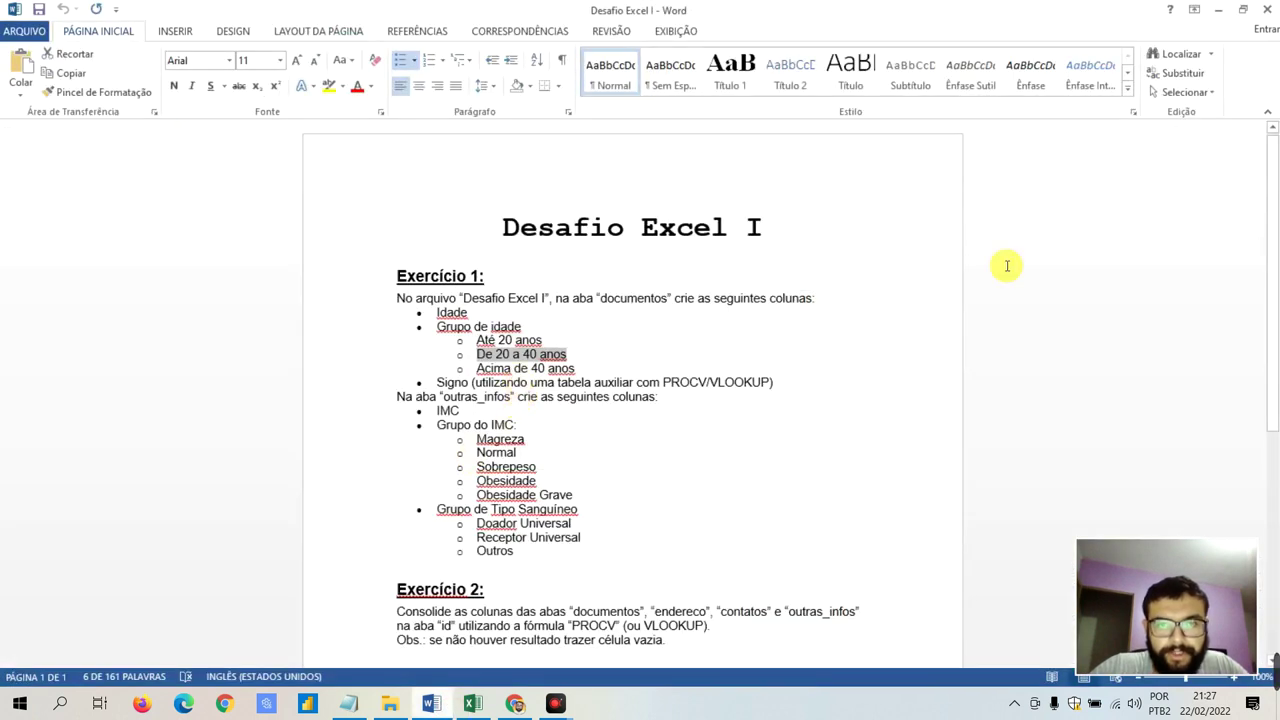
left_click(1218, 12)
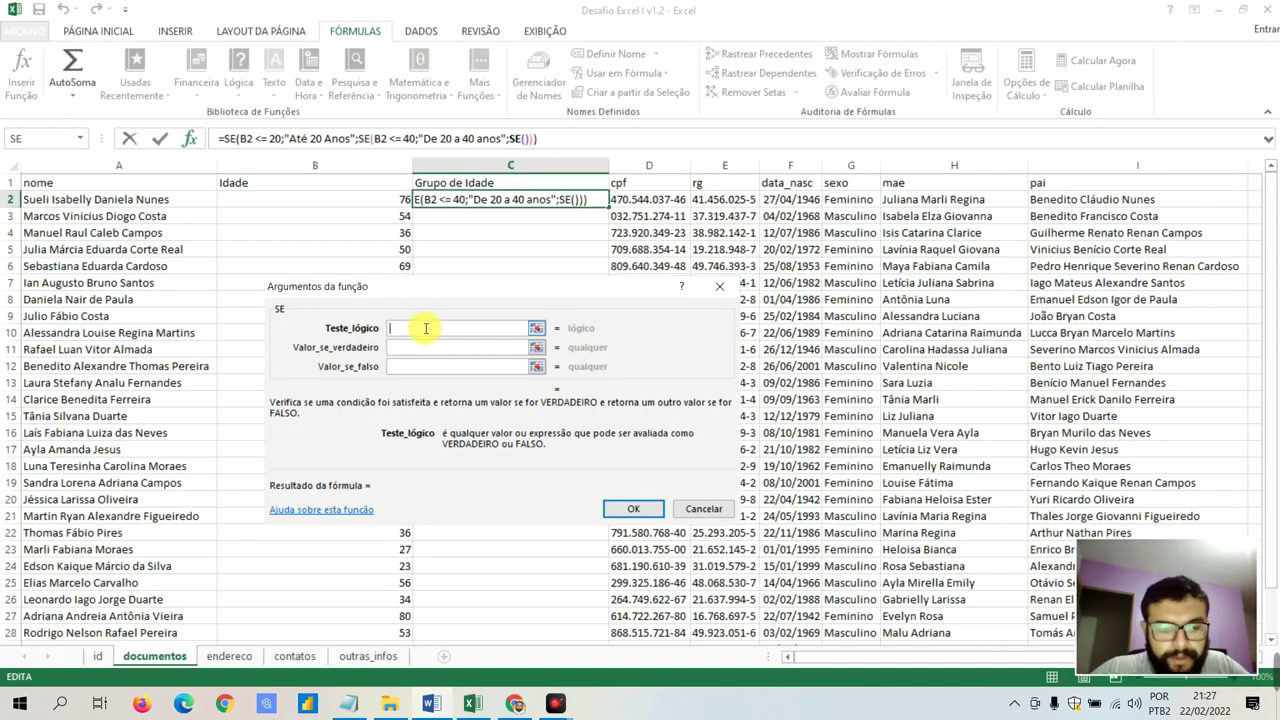
type("B2")
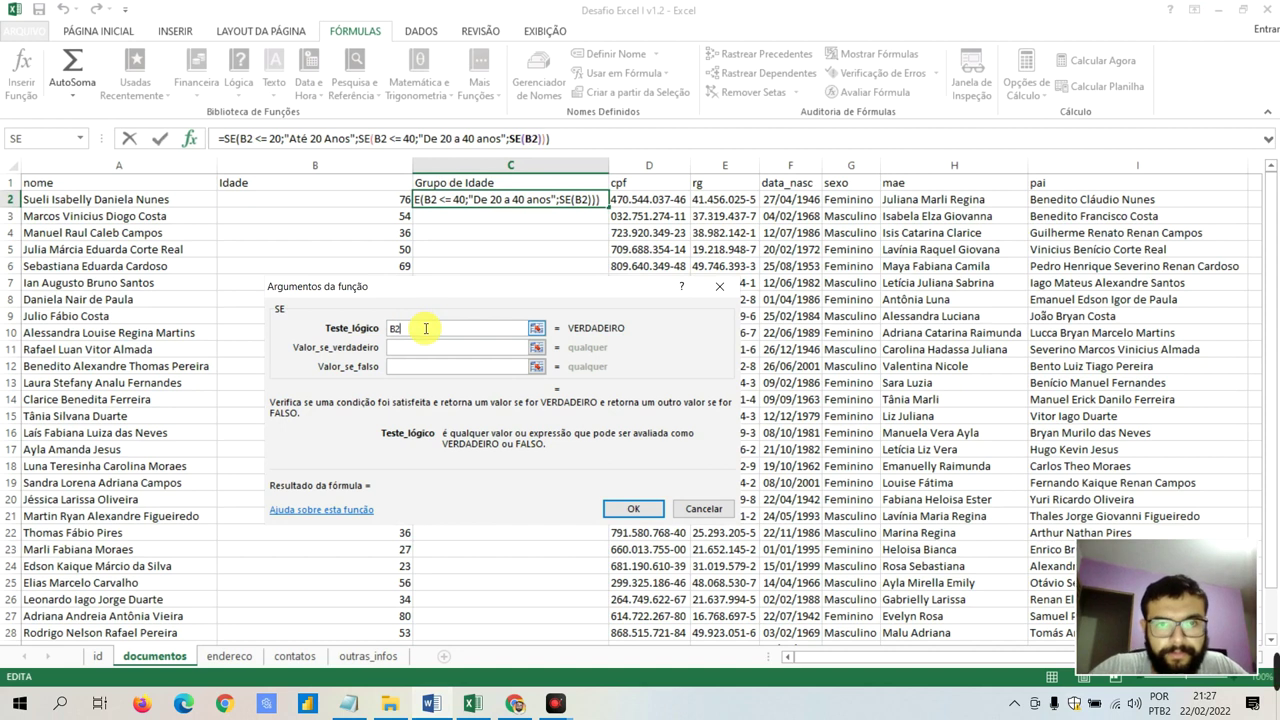
left_click(372, 199)
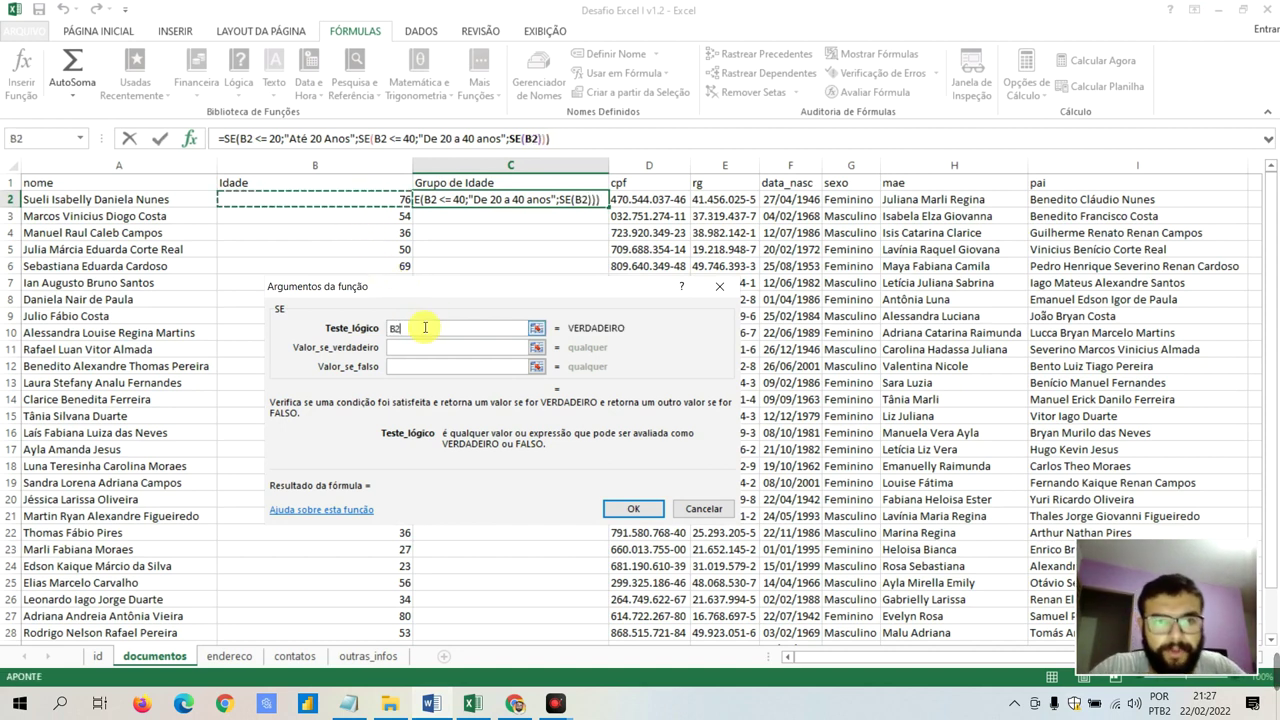
type(" >=")
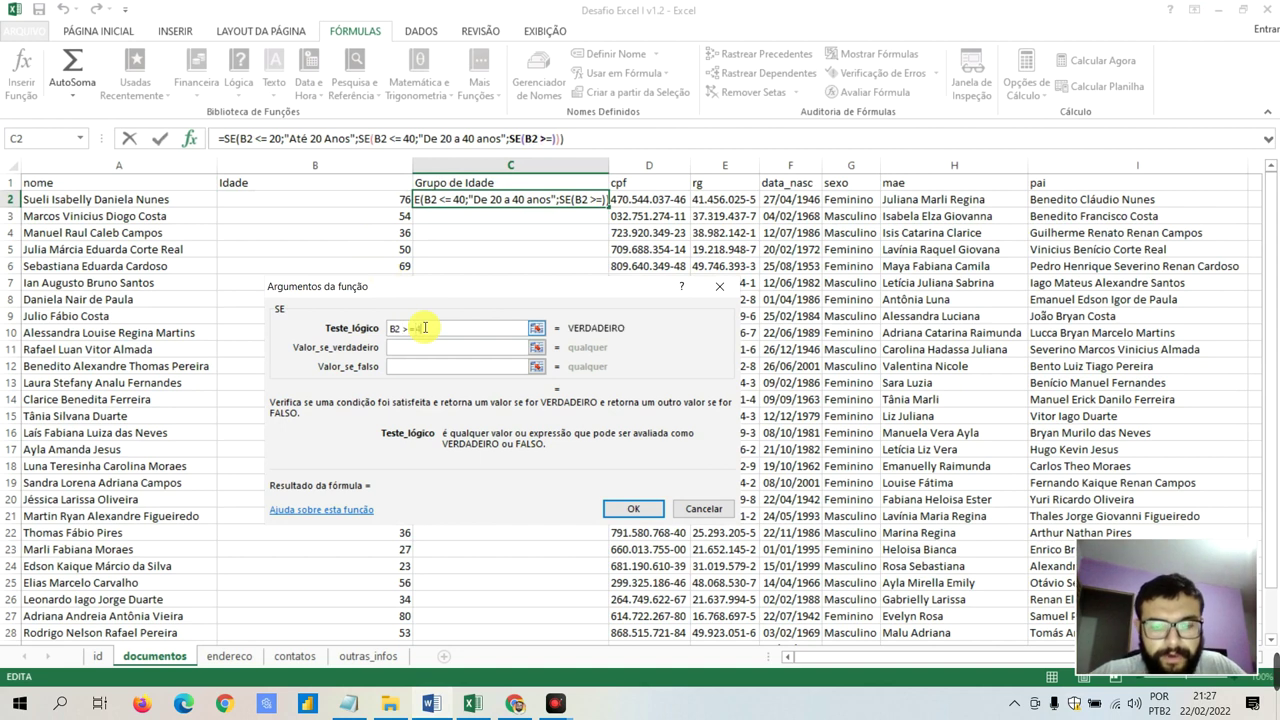
type("40")
Set its results to "Acima de 40 Anos" and "Inválido" and confirm the formula
left_click(432, 347)
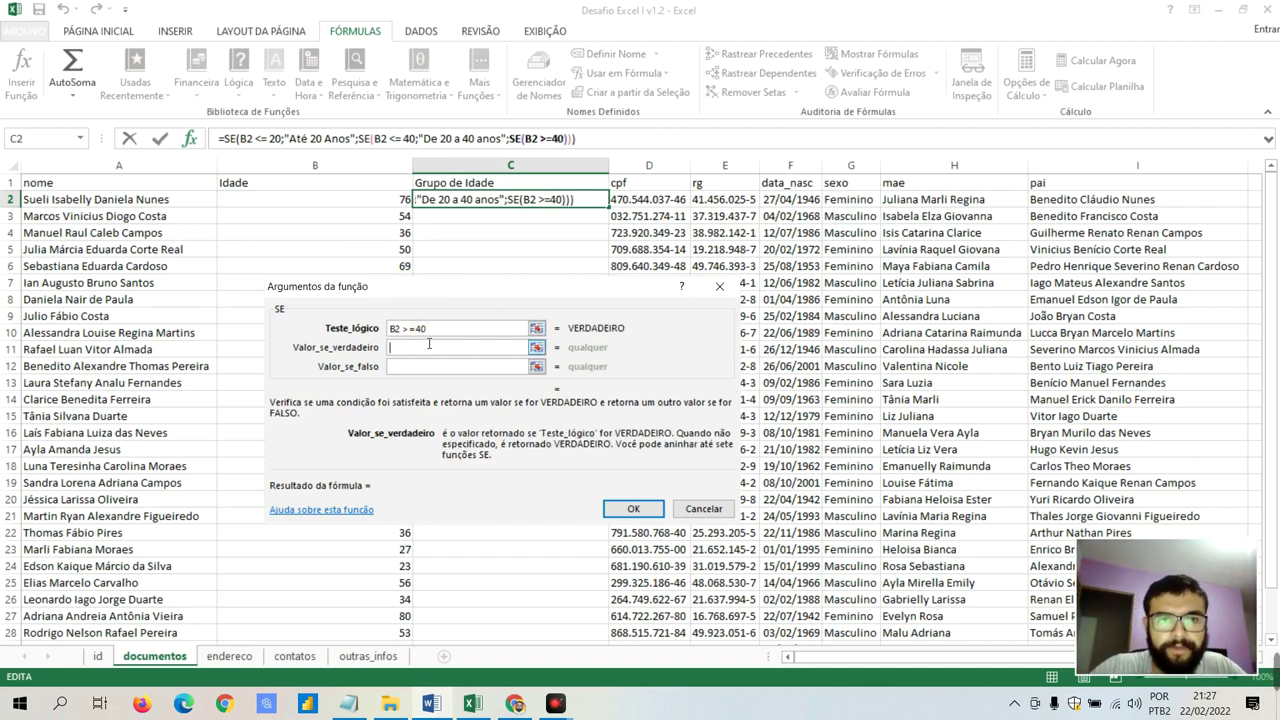
type("\"Acima")
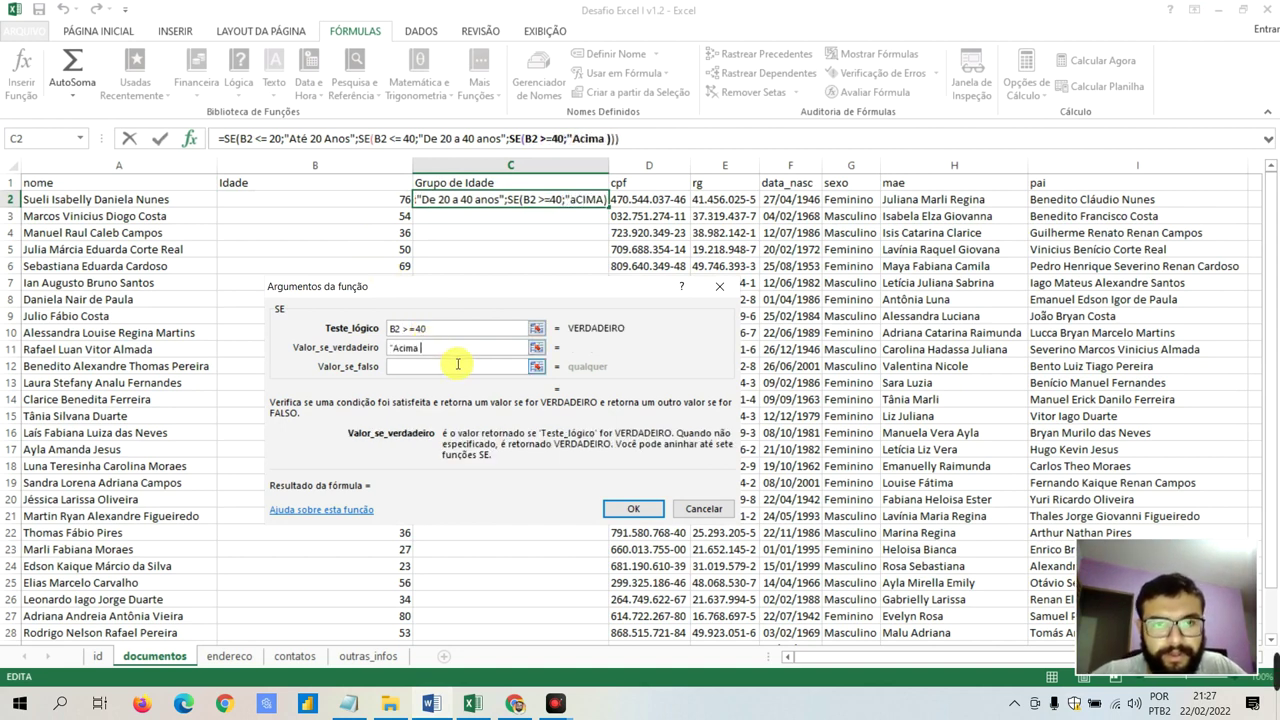
key("BackSpace")
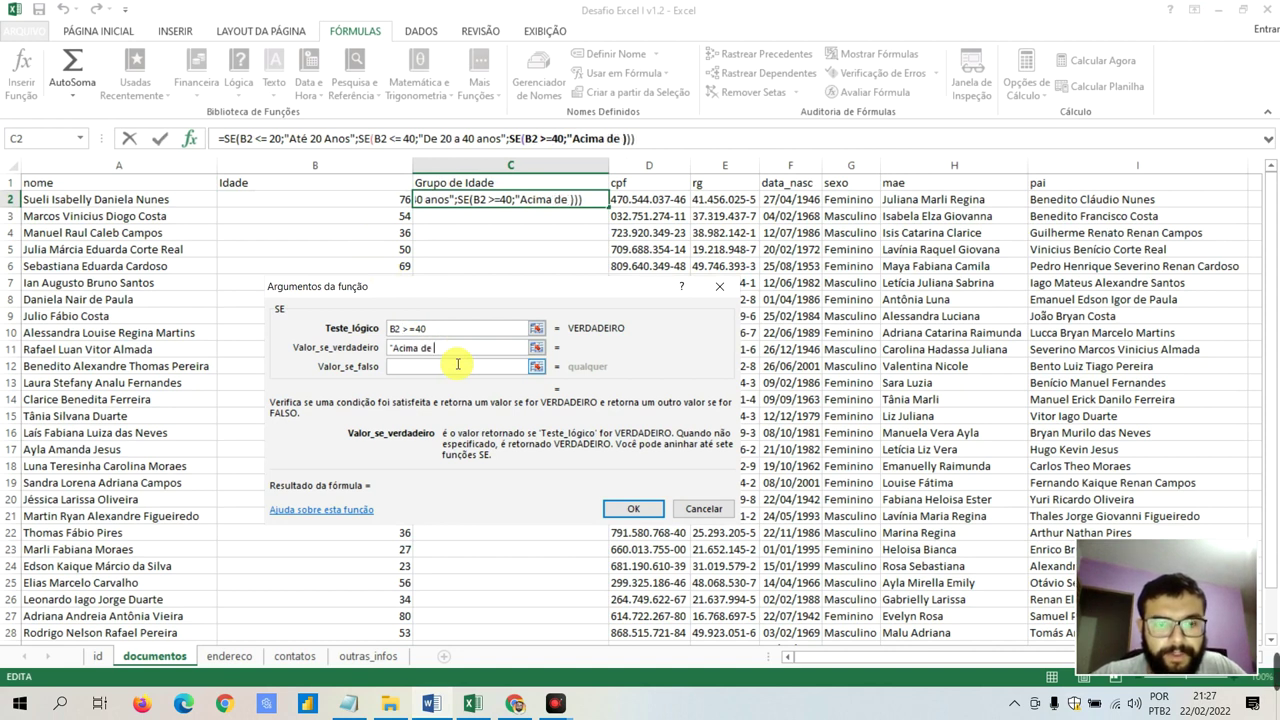
type("40 Anos")
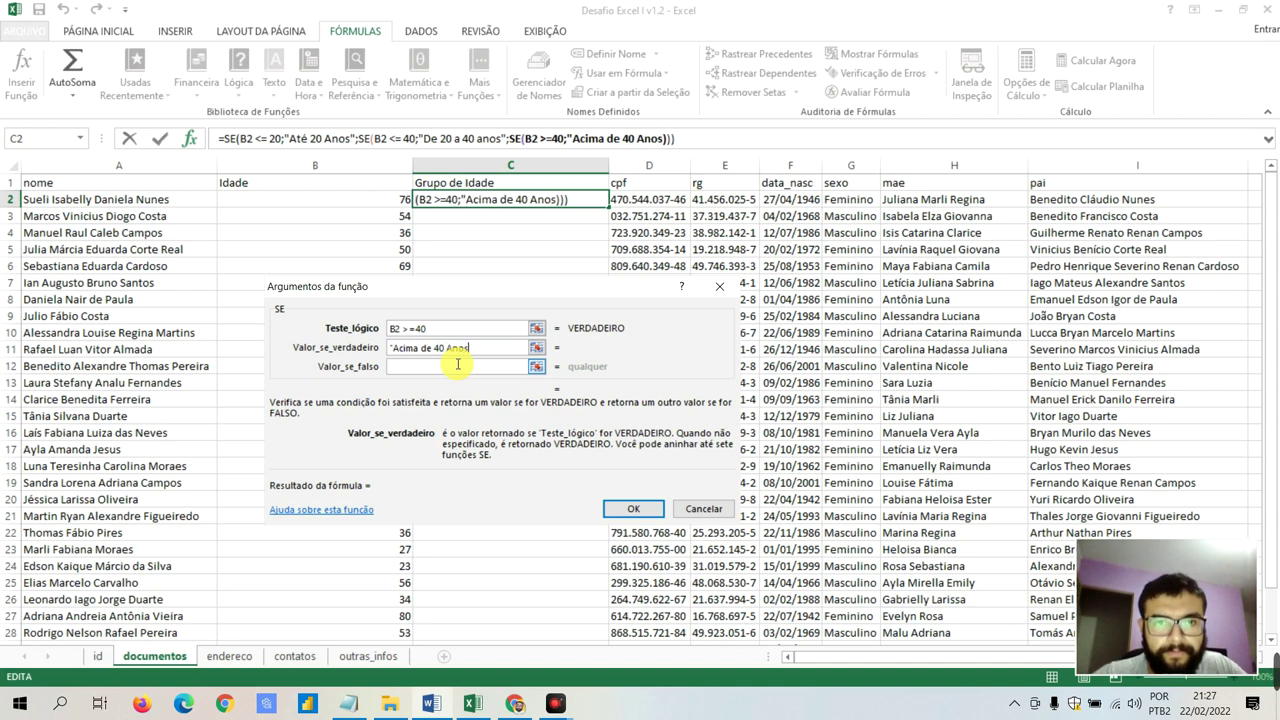
type("\"")
left_click(457, 366)
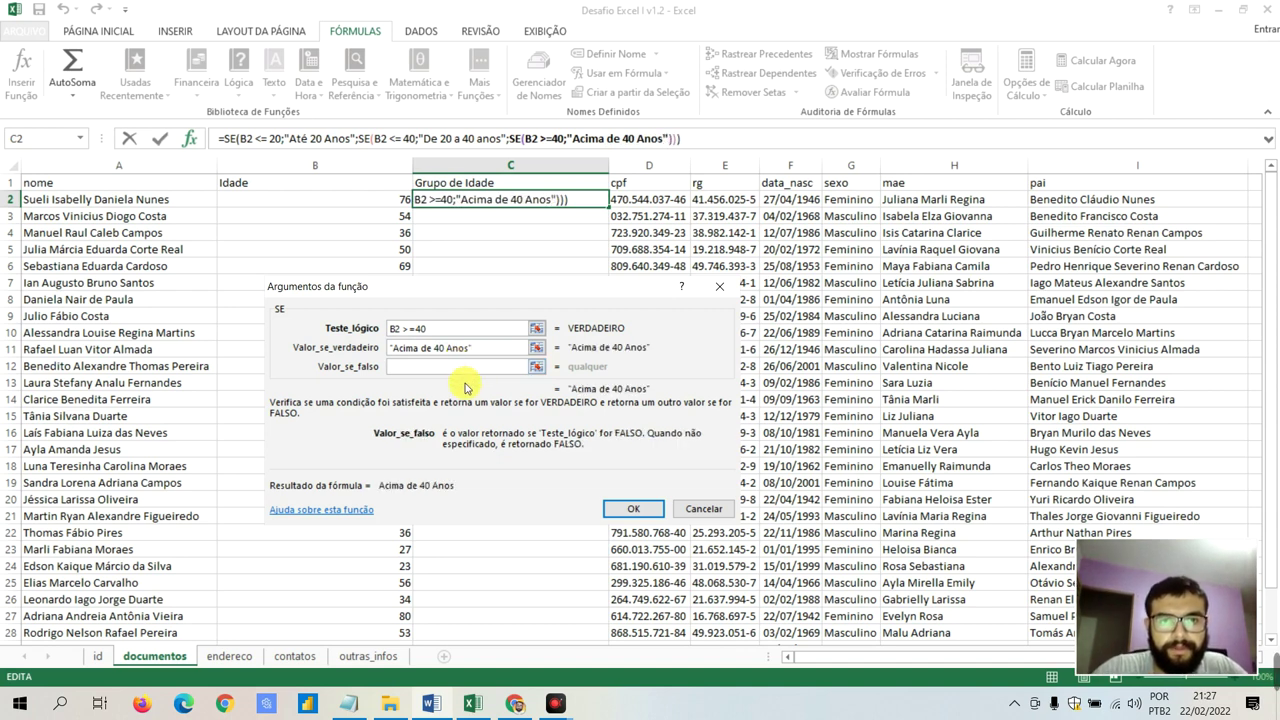
type("\"")
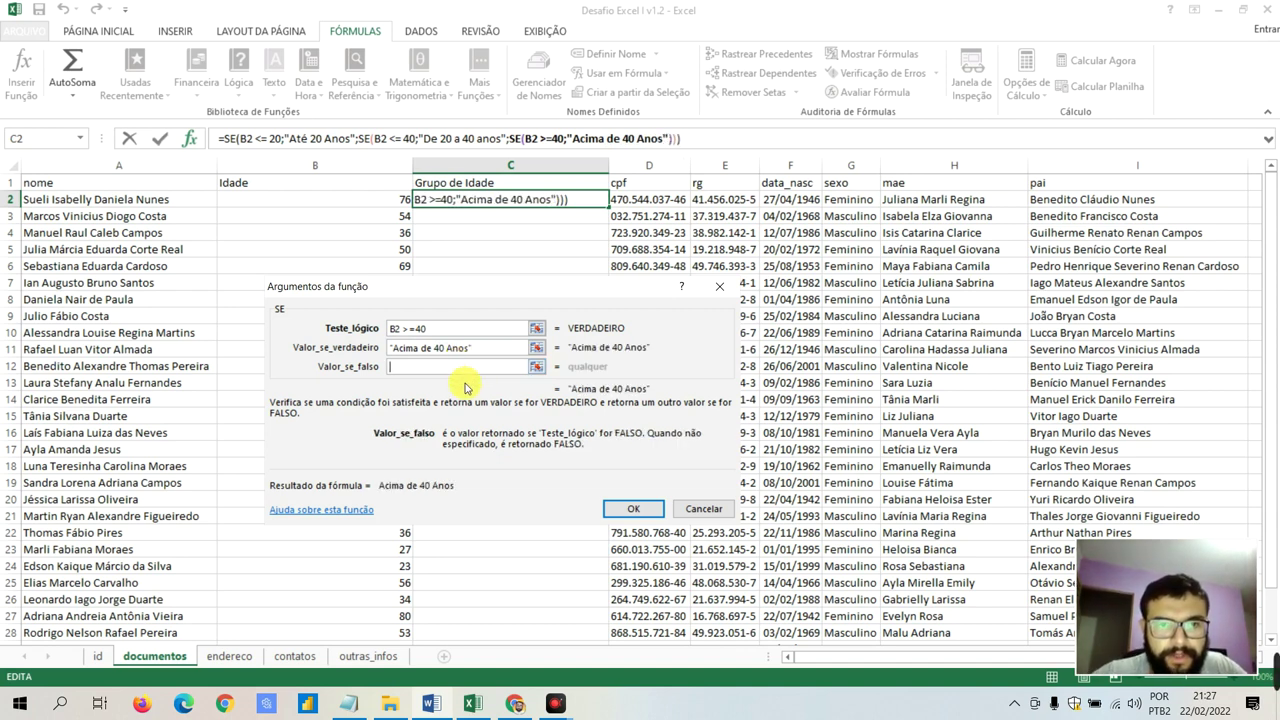
type("Inv")
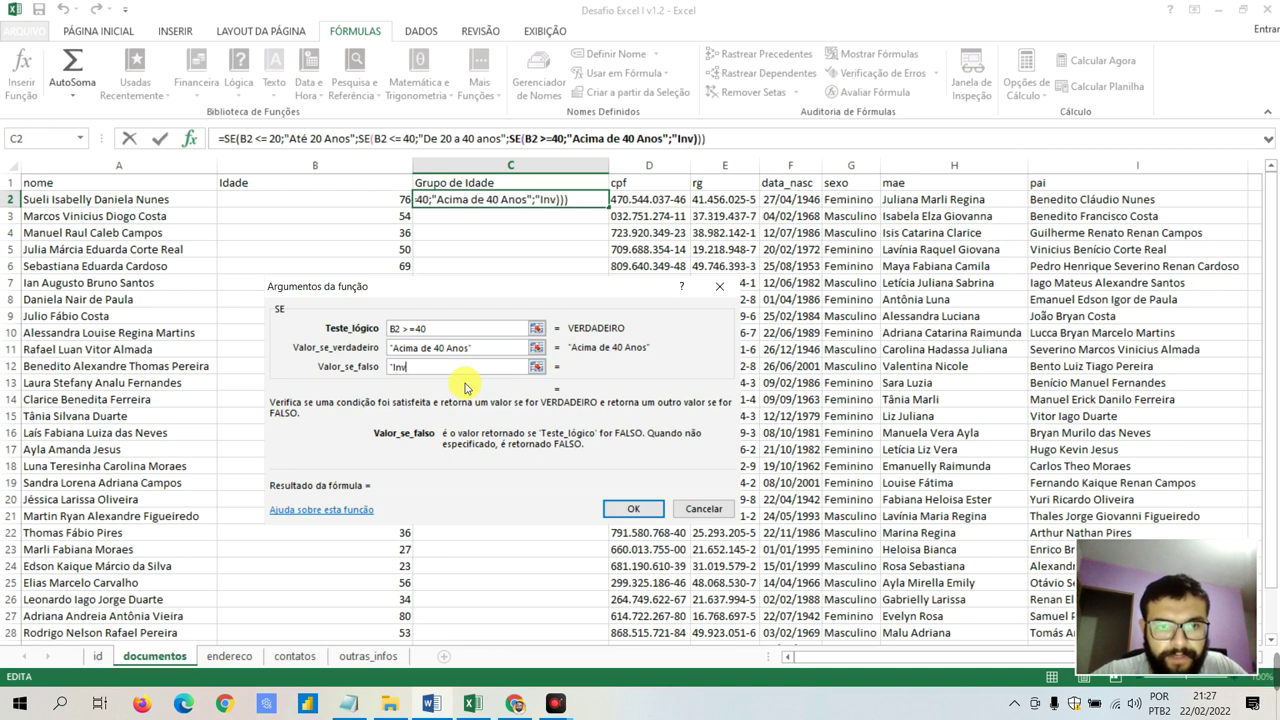
type("álido\"")
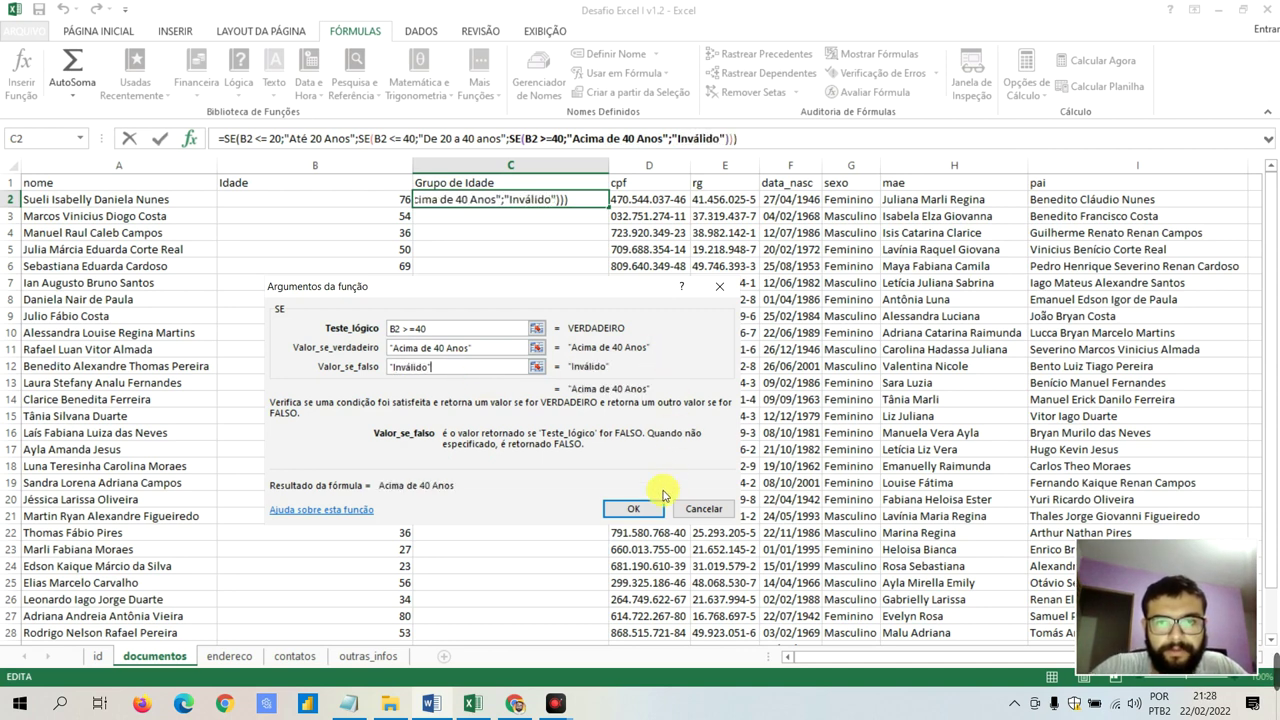
left_click(633, 508)
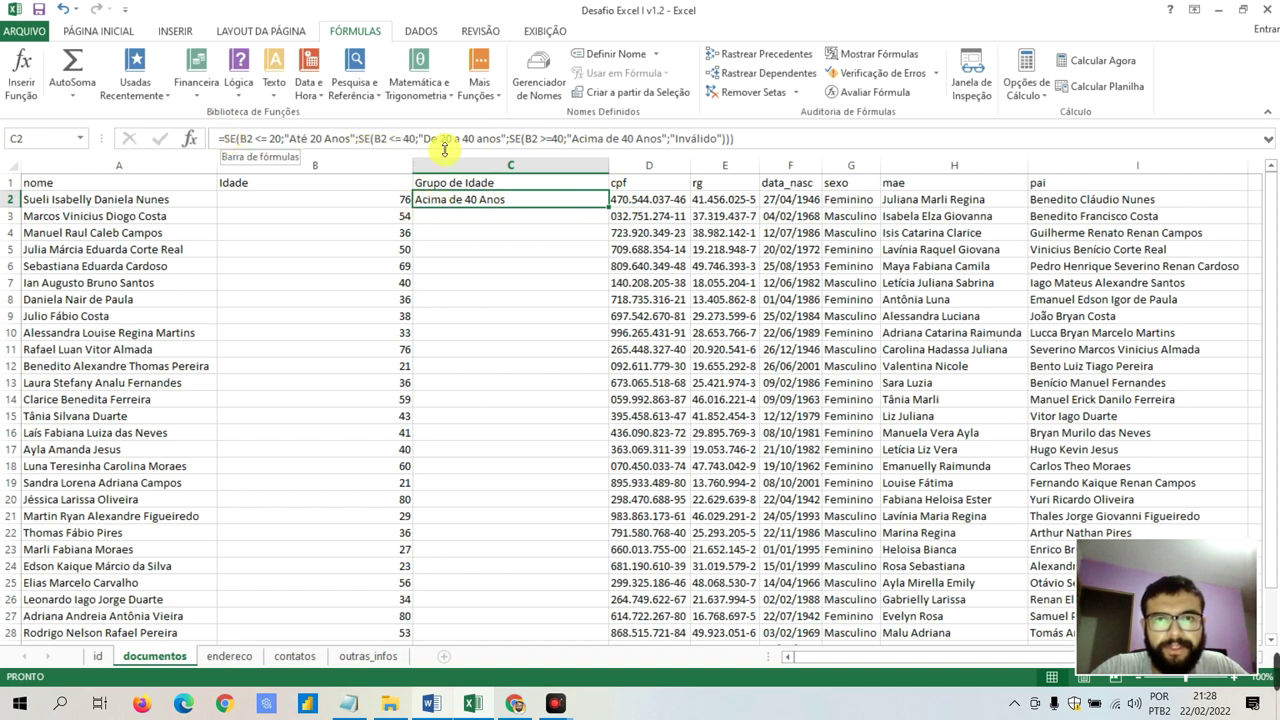
Fill the C2 age-group formula down column C and spot-check rows 3, 11 and 12
double_click(609, 208)
left_click(505, 217)
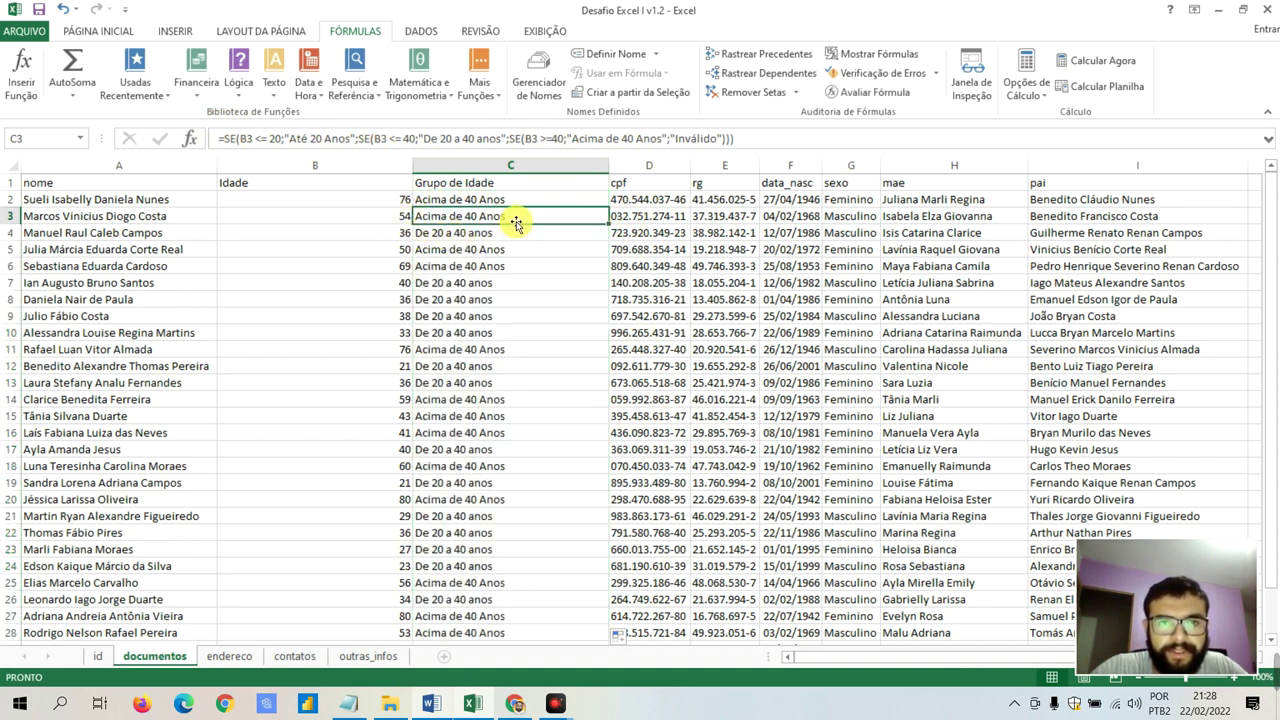
scroll(500, 220, "down", 1)
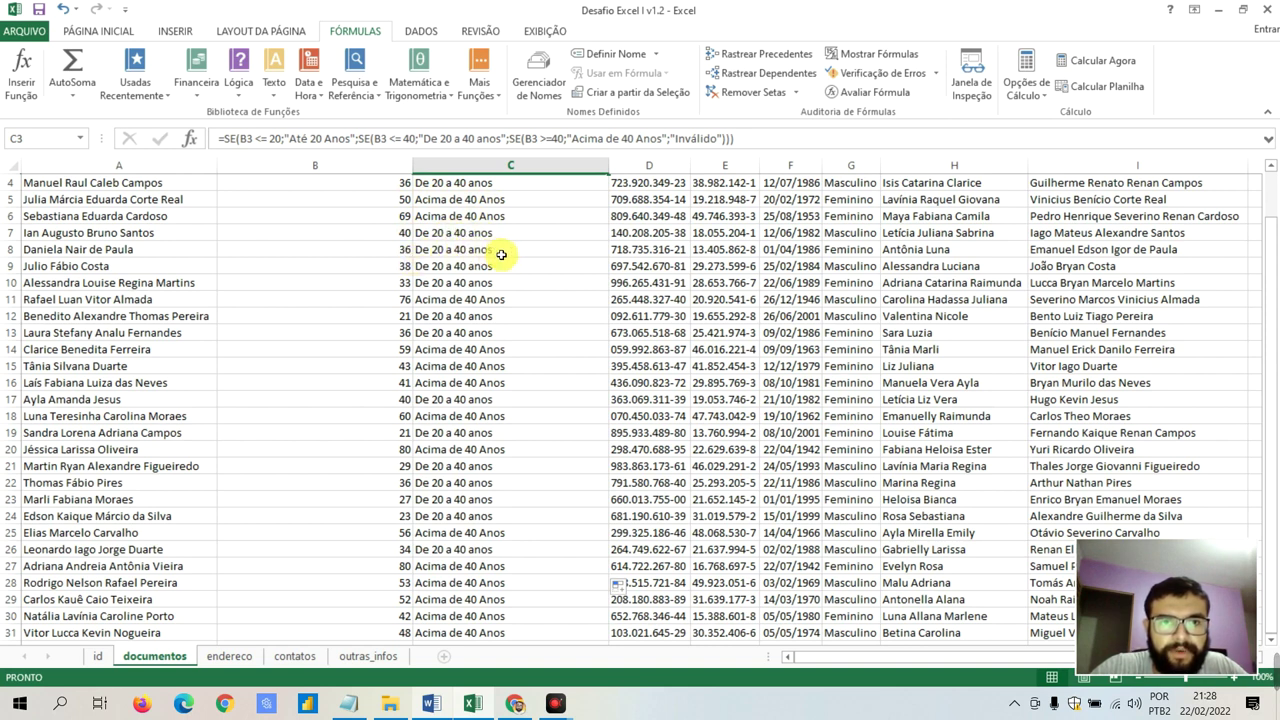
scroll(524, 285, "down", 1)
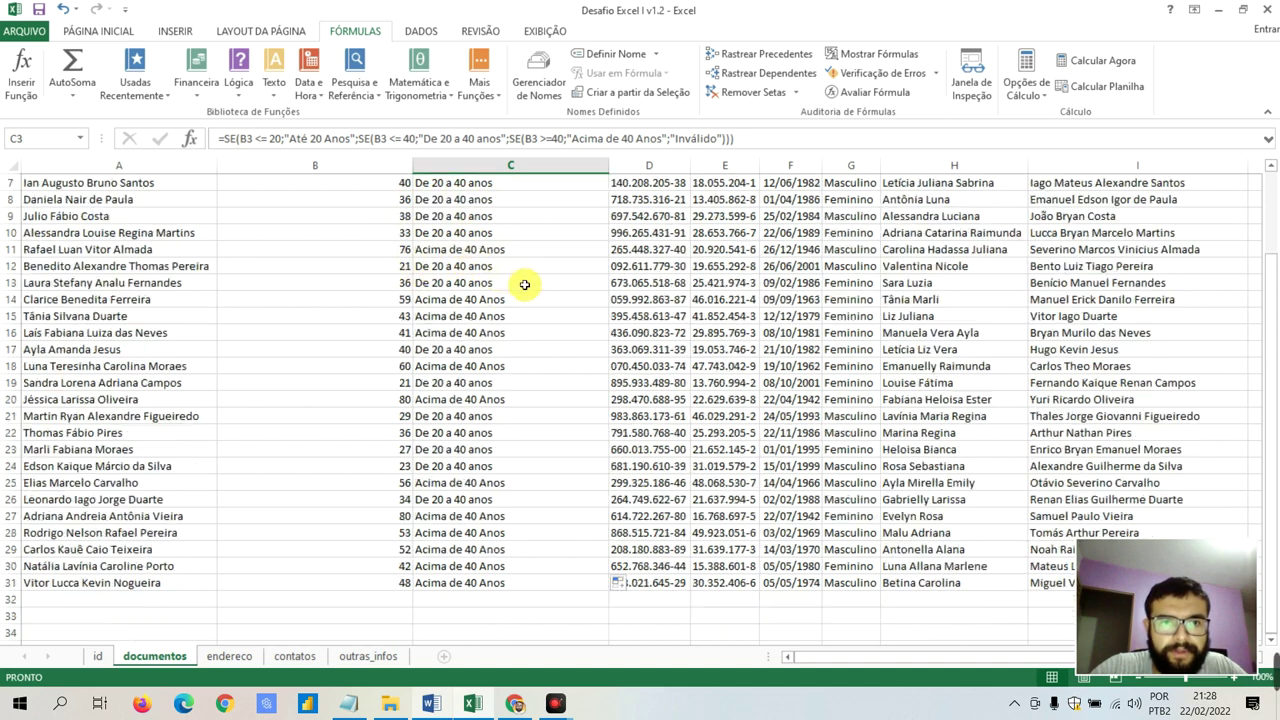
left_click(485, 249)
left_click(470, 270)
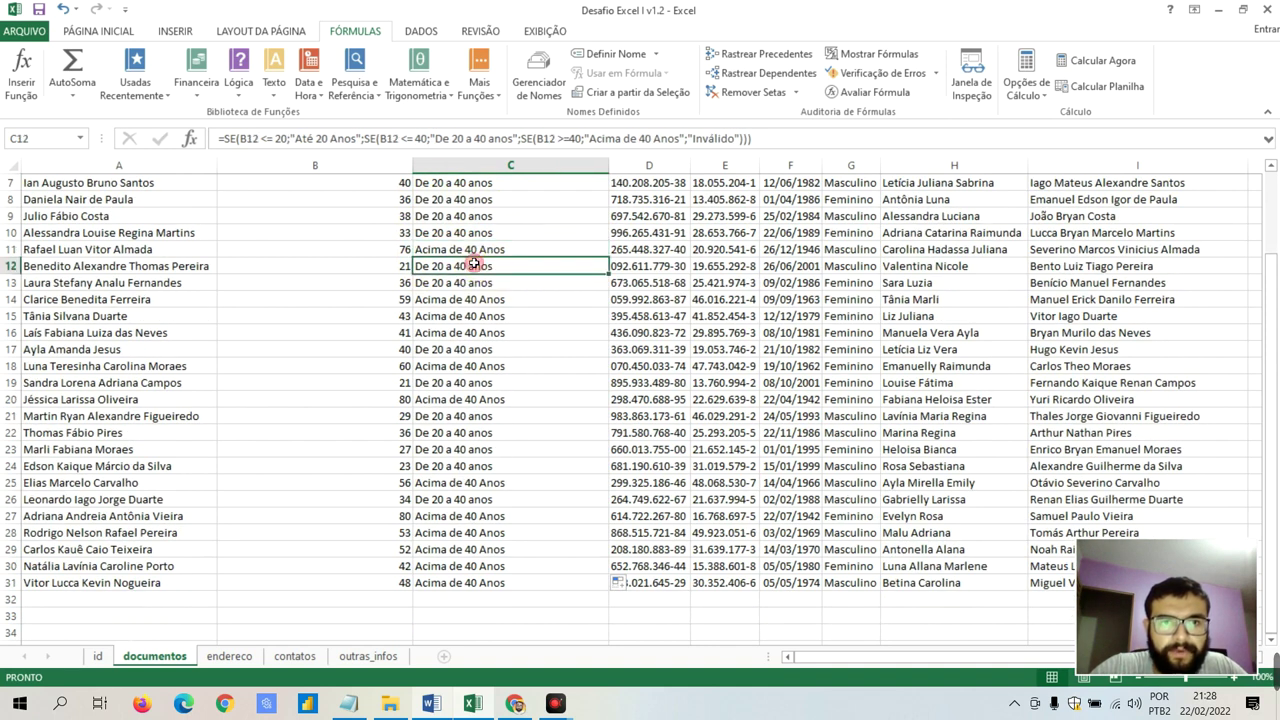
left_click(446, 703)
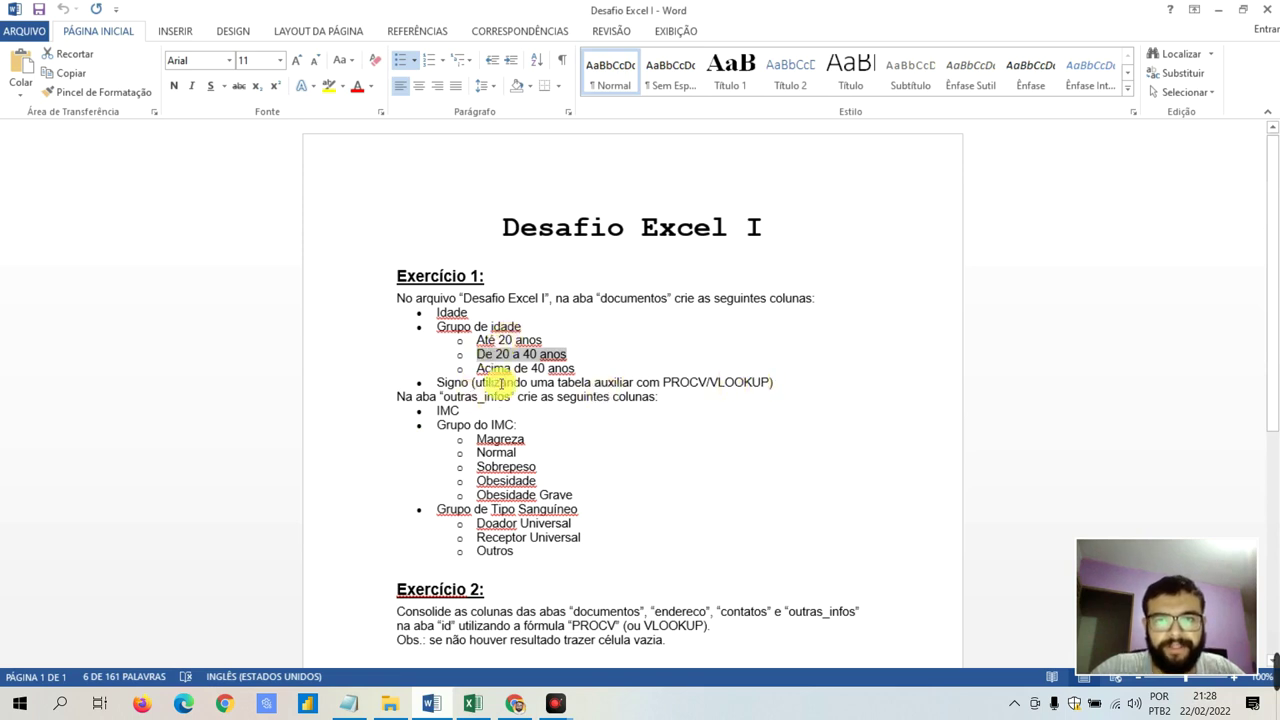
Minimize the Word instructions and review the labelled Grupo de Idade column in Excel
scroll(466, 370, "down", 2)
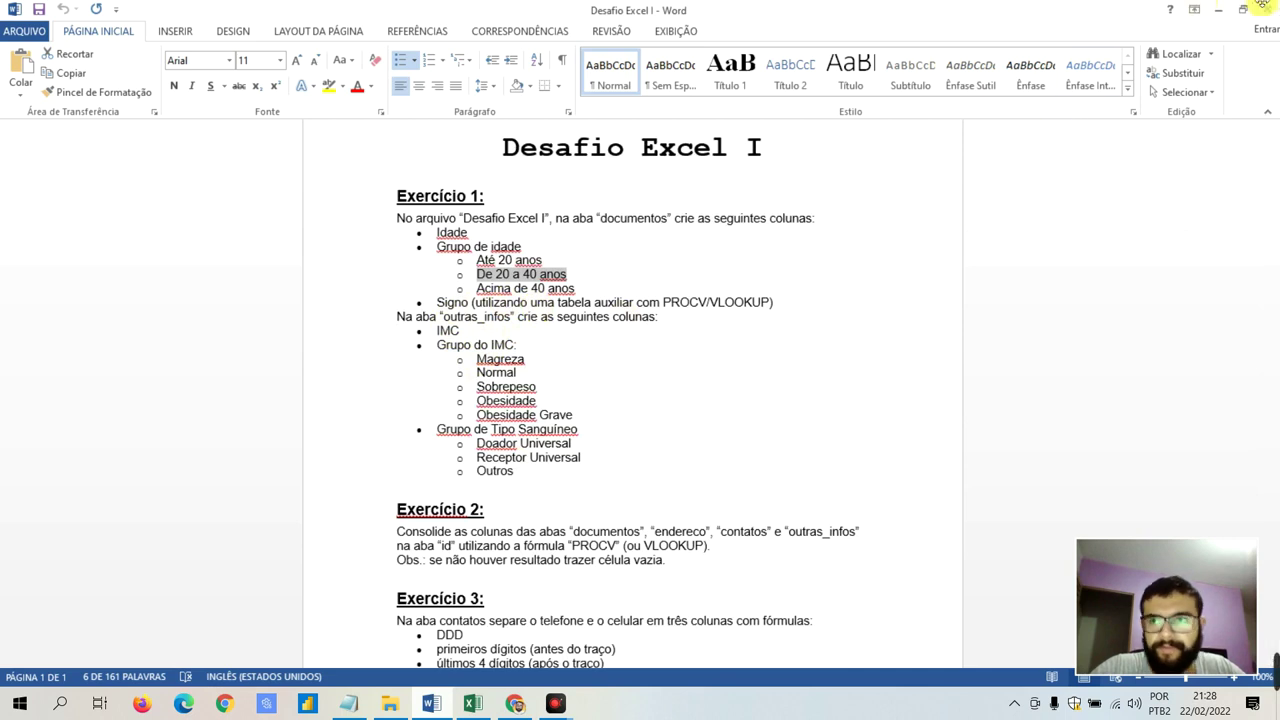
left_click(1218, 9)
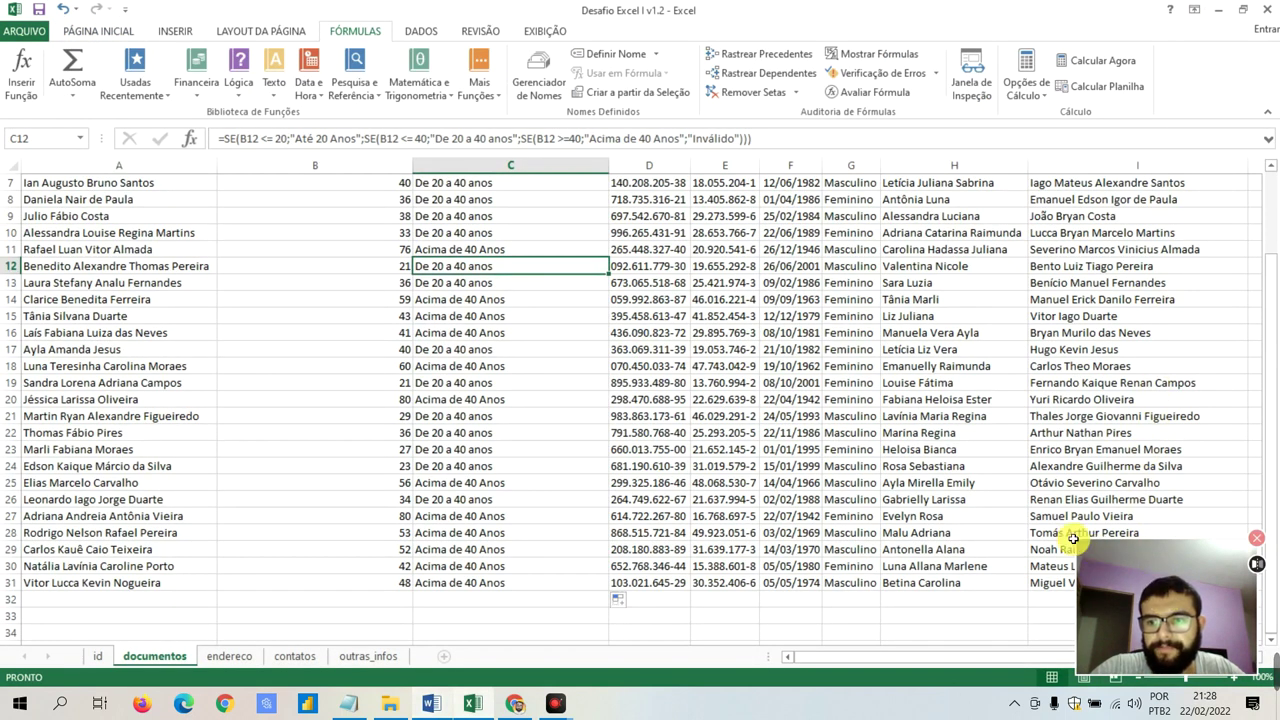
scroll(548, 285, "up", 2)
scroll(548, 285, "down", 2)
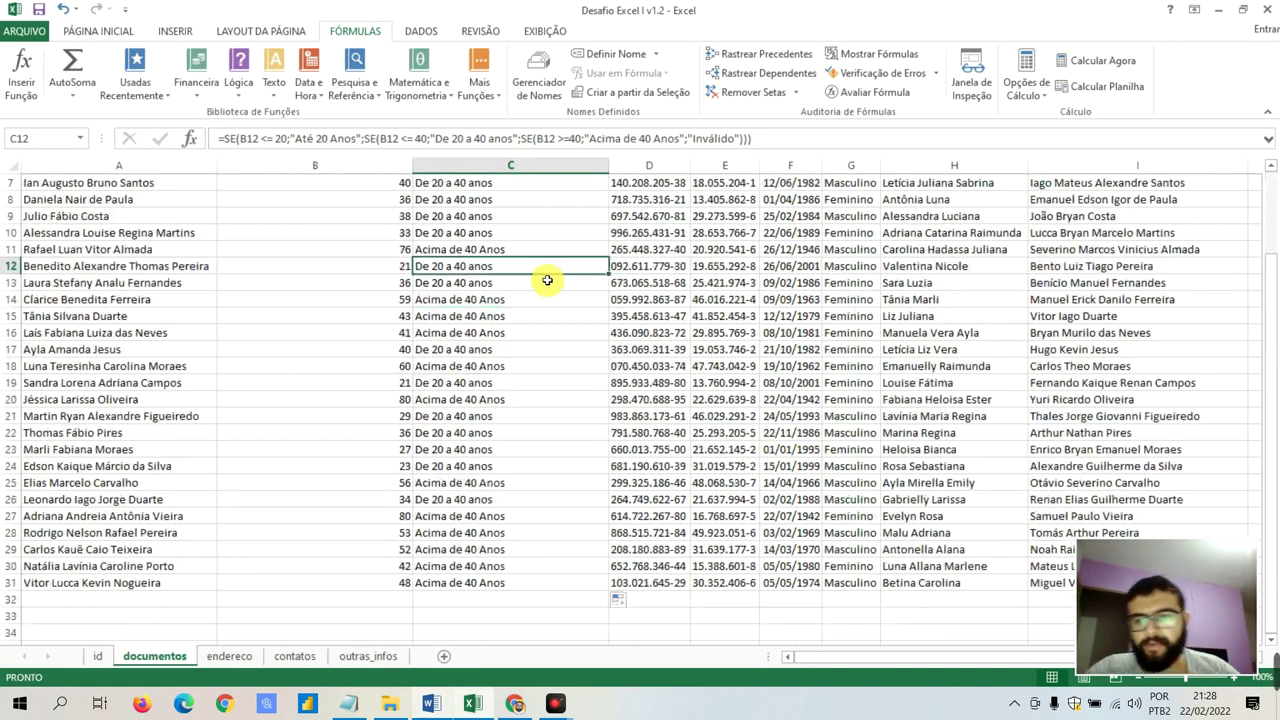